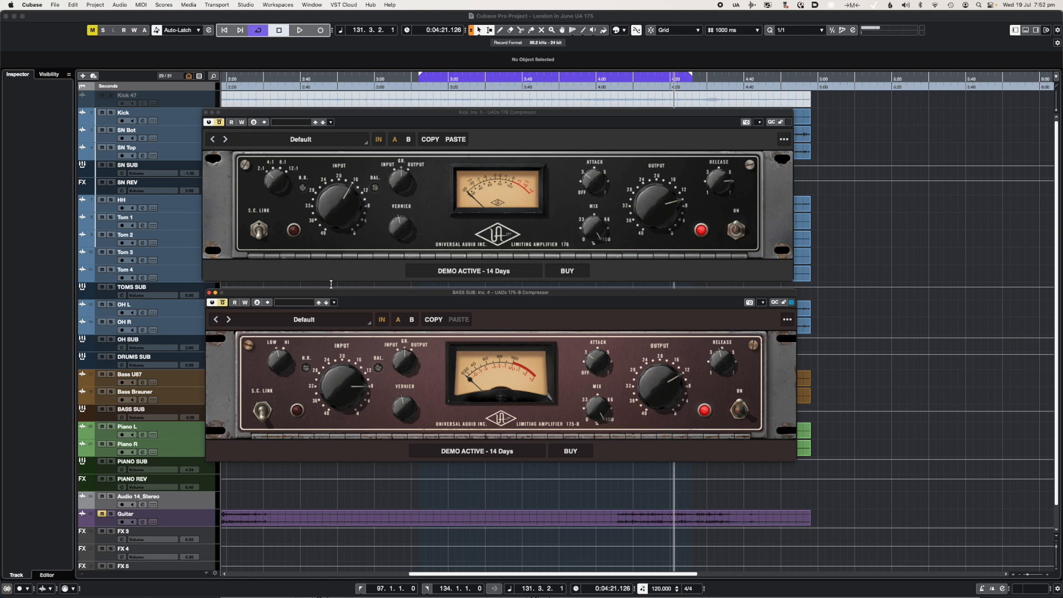
# - Stack the Kick's 176 compressor window directly above the BASS SUB's 175-B compressor window
pyautogui.moveTo(432, 120); pyautogui.dragTo(392, 85)
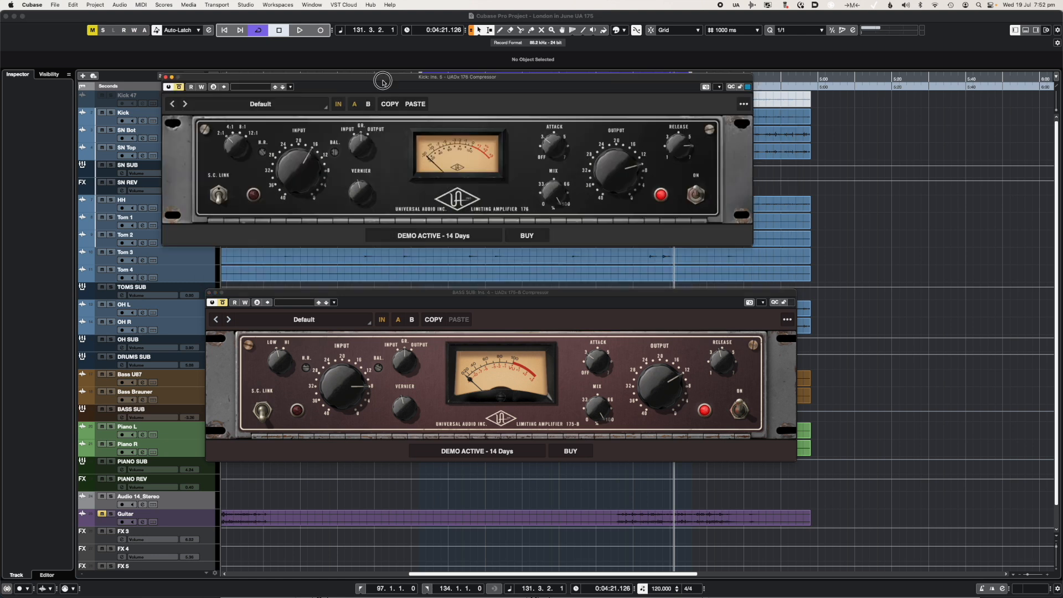
pyautogui.moveTo(395, 296); pyautogui.dragTo(354, 256)
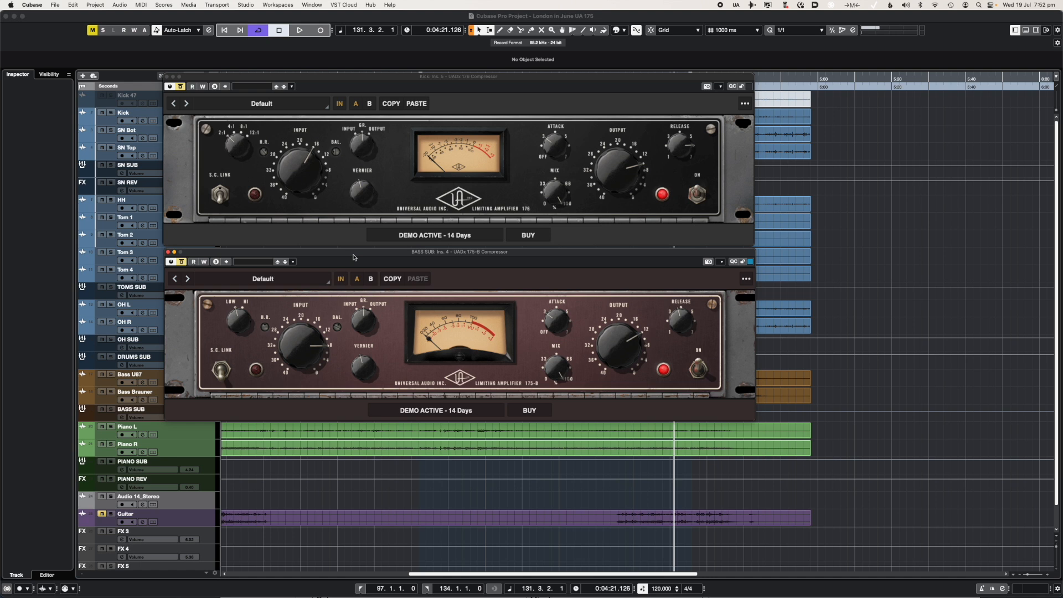
pyautogui.moveTo(353, 257); pyautogui.dragTo(352, 261)
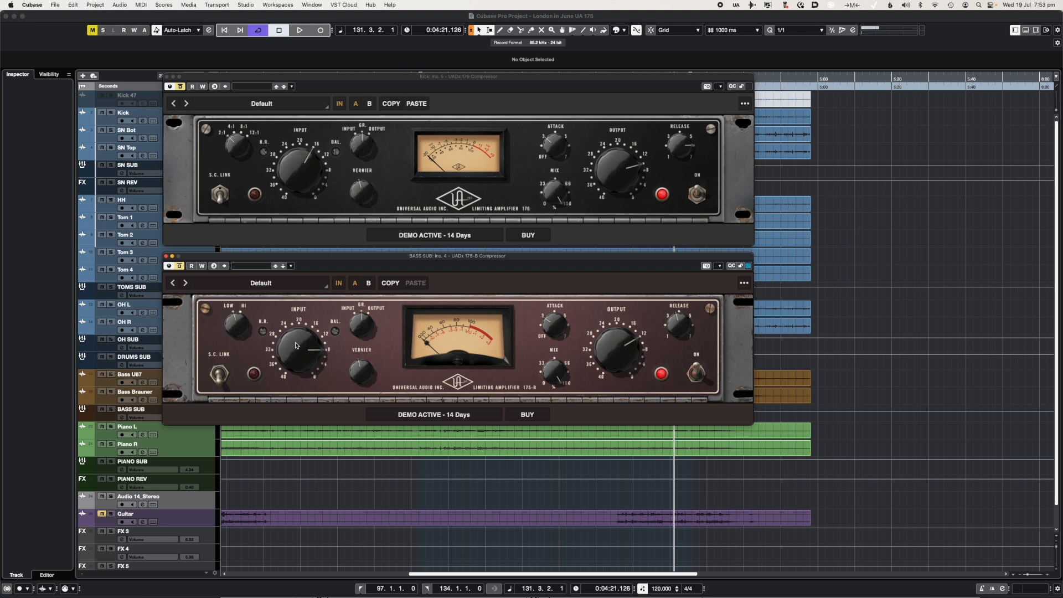
pyautogui.click(229, 334)
pyautogui.click(235, 332)
pyautogui.moveTo(263, 335); pyautogui.dragTo(263, 335)
# - Close the Kick's 176 and the BASS SUB's 175-B compressor windows
pyautogui.moveTo(417, 76); pyautogui.dragTo(407, 72)
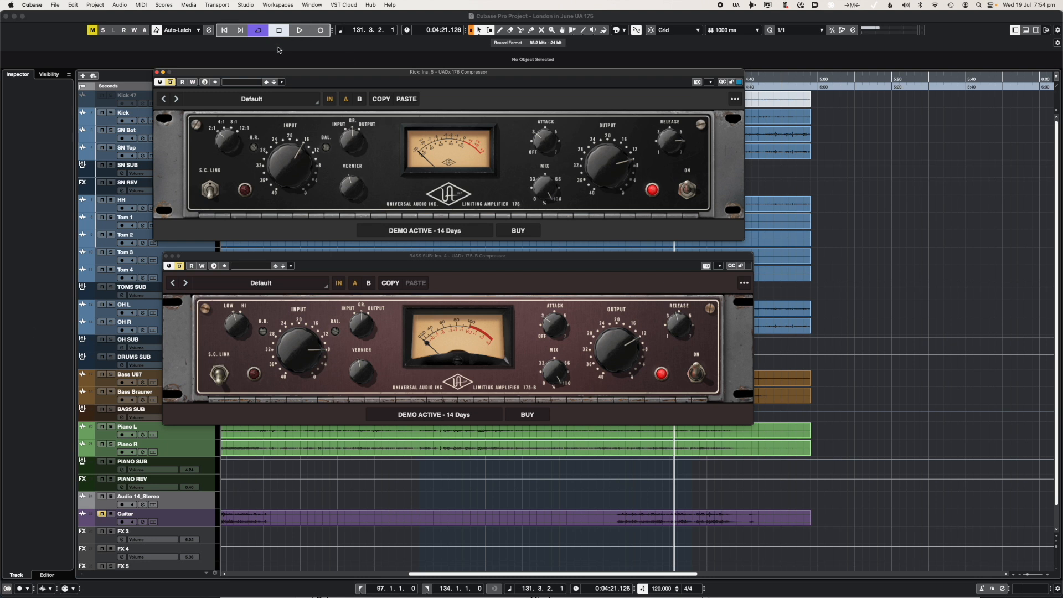
pyautogui.click(156, 72)
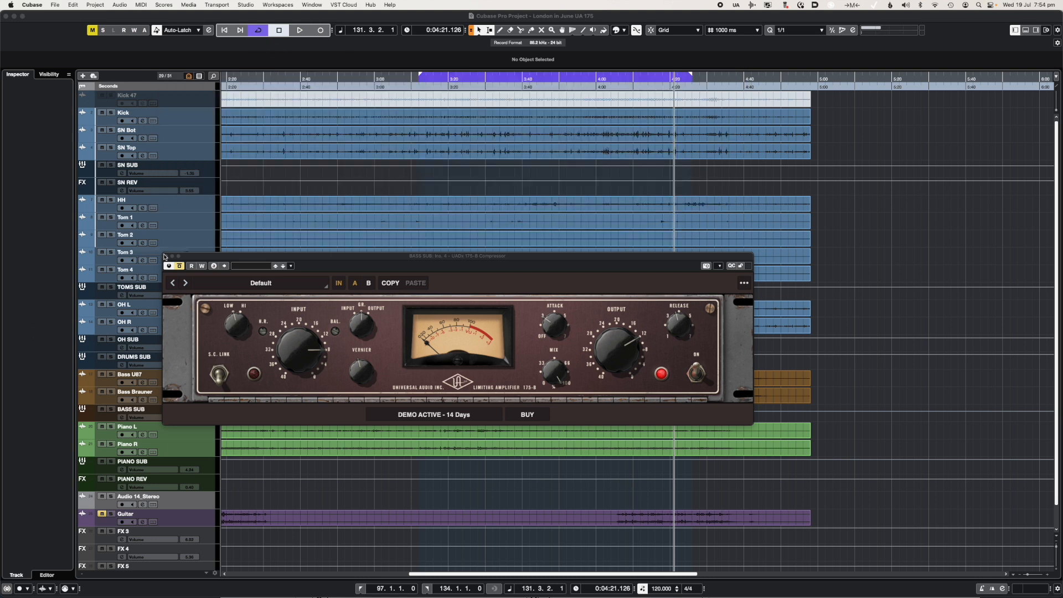
pyautogui.click(165, 256)
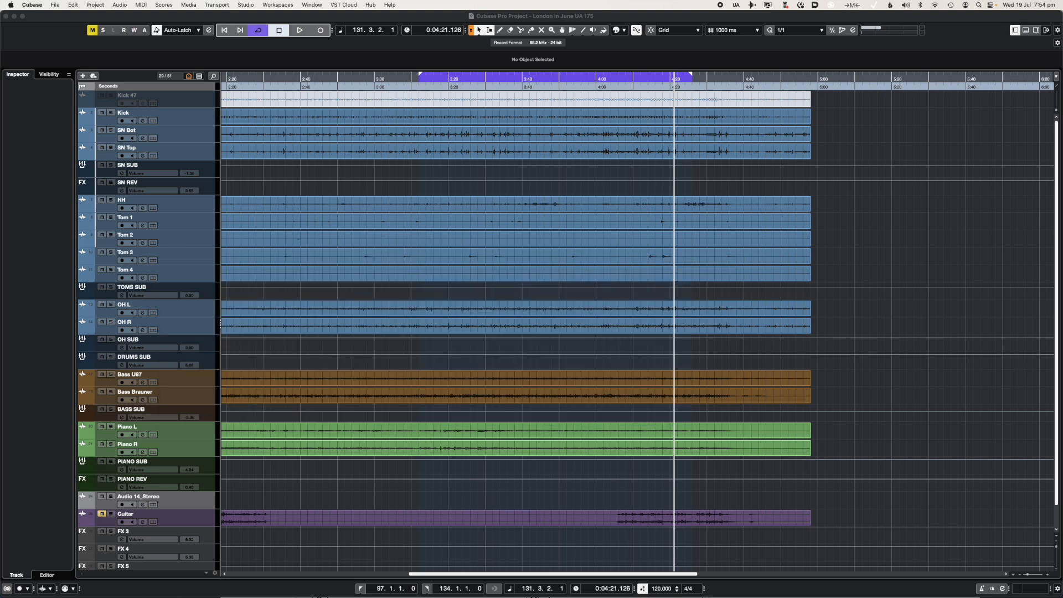
# - Play the soloed drums and take the Kick's 176 compressor out of bypass
pyautogui.moveTo(249, 70); pyautogui.dragTo(255, 63)
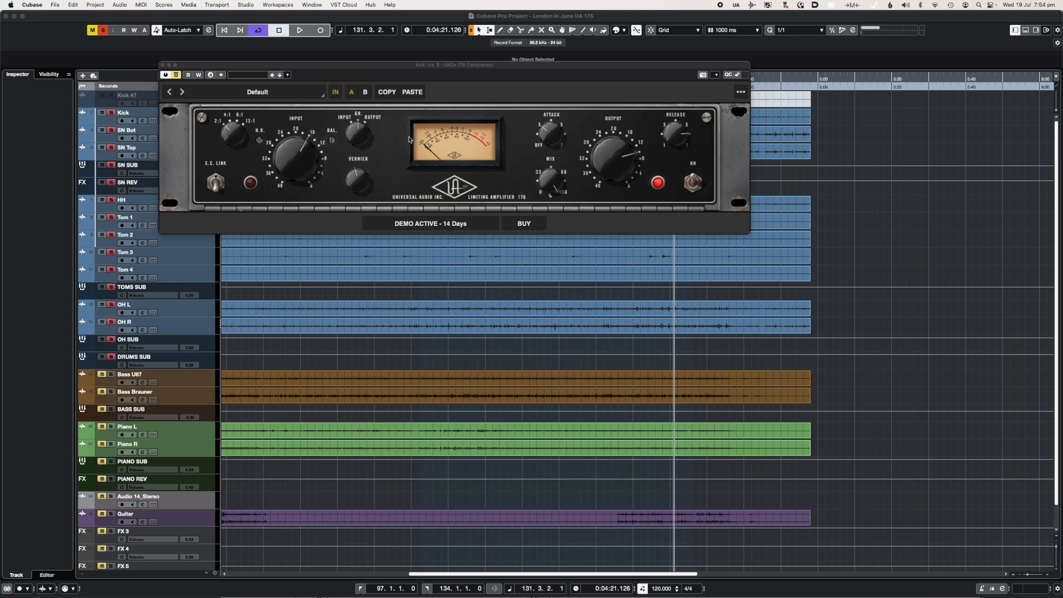
pyautogui.press('space')
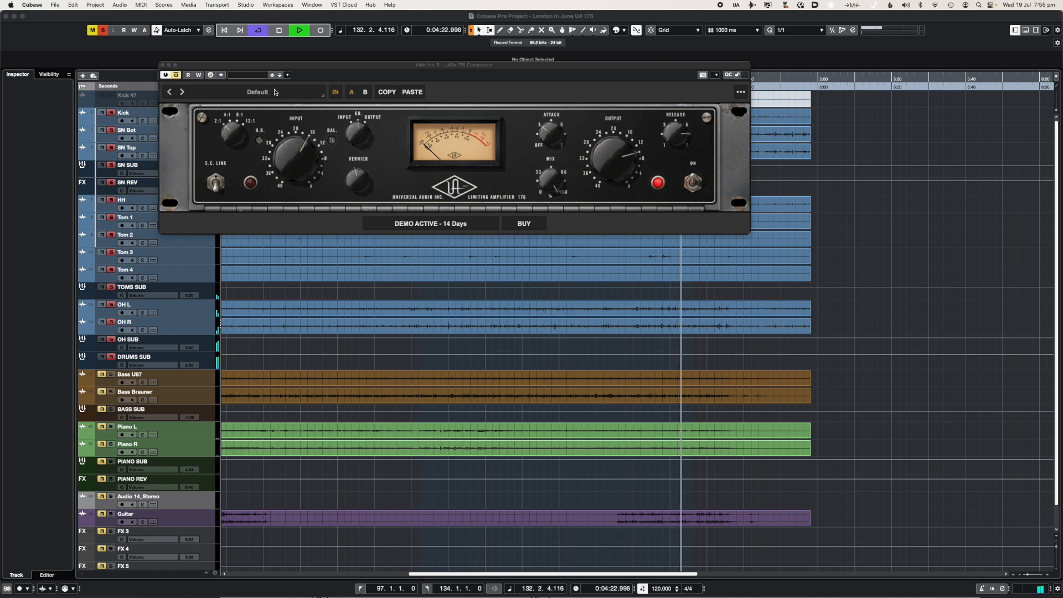
pyautogui.moveTo(0, 20); pyautogui.dragTo(22, 20)
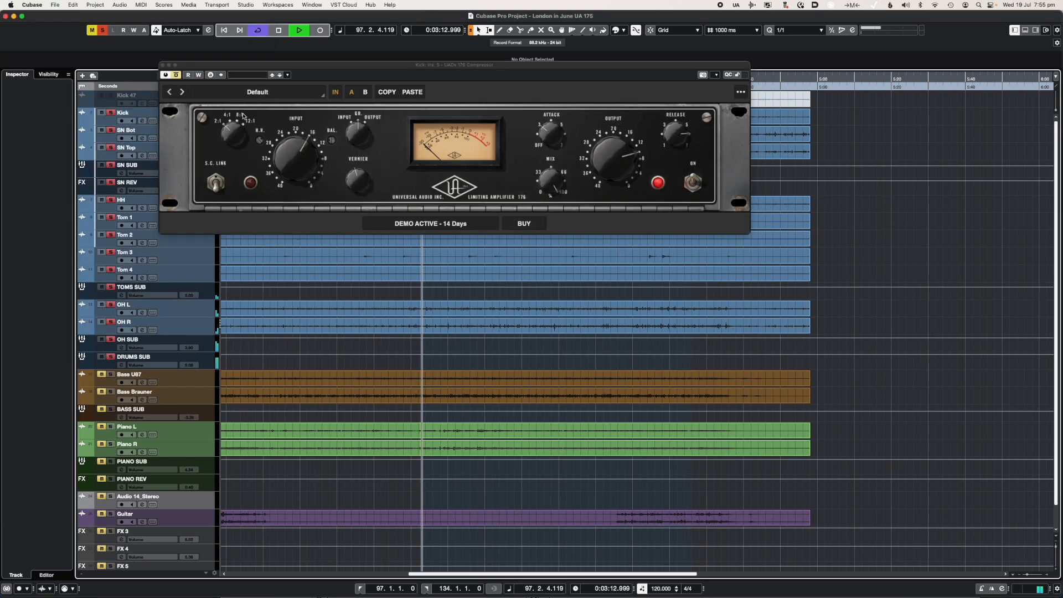
pyautogui.click(177, 76)
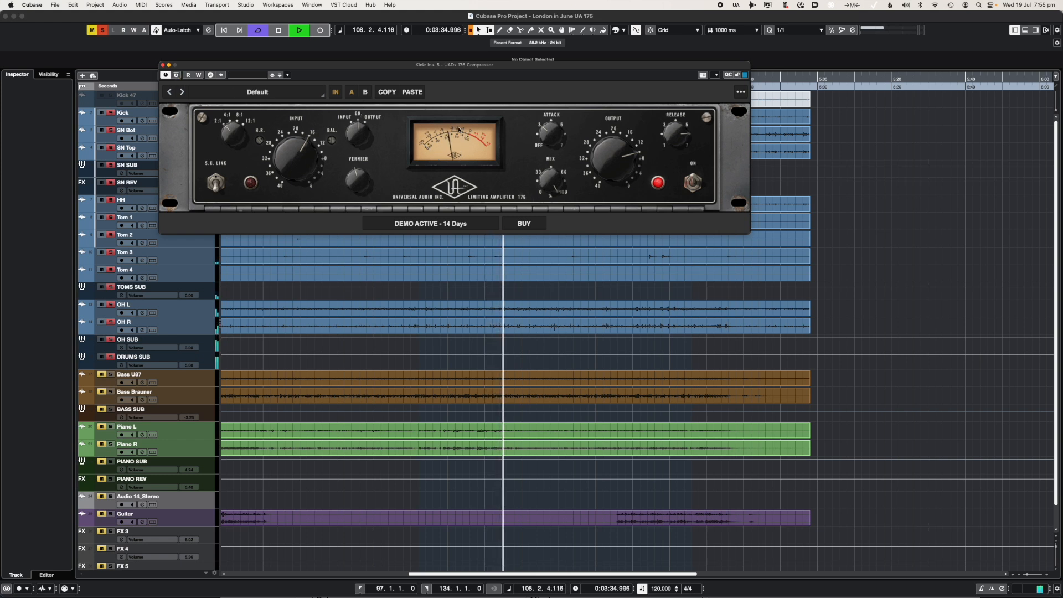
pyautogui.press('space')
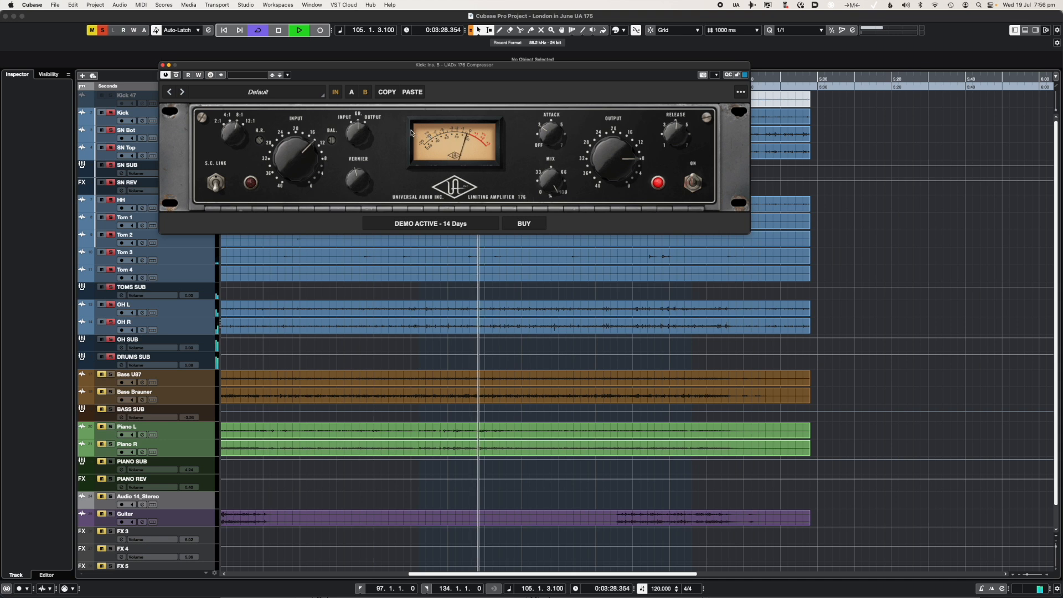
# - Turn up the Release on the Kick's 176 compressor during playback and compare the sound bypassed and engaged
pyautogui.press('space')
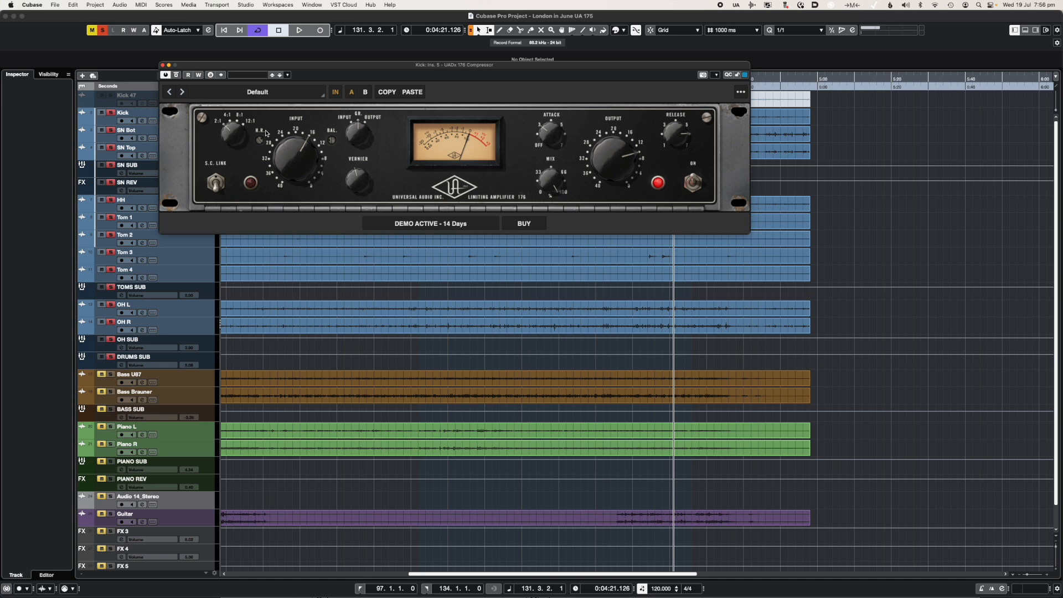
pyautogui.press('space')
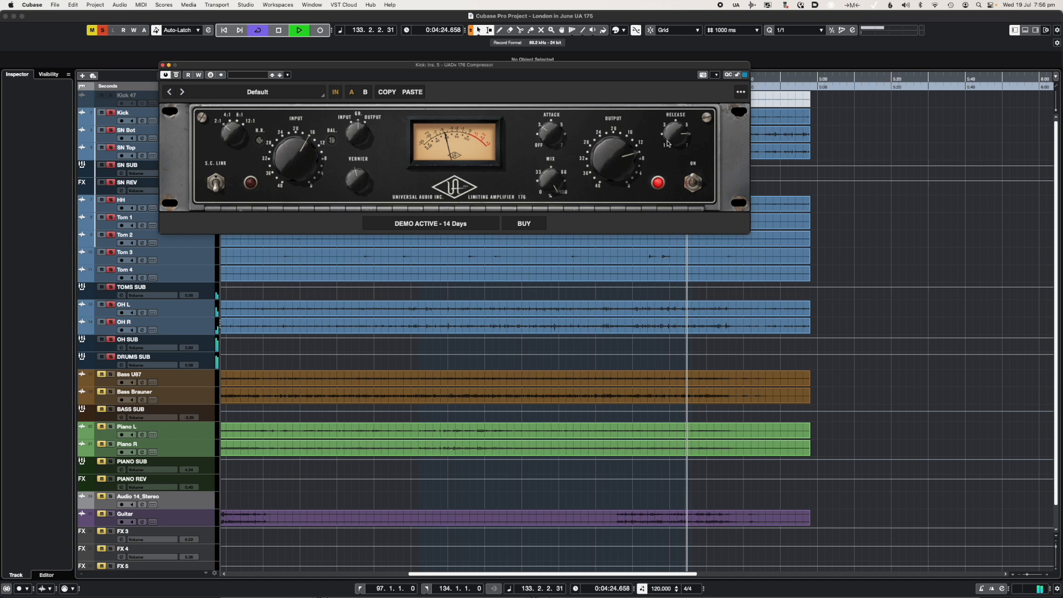
pyautogui.moveTo(671, 133); pyautogui.dragTo(670, 122)
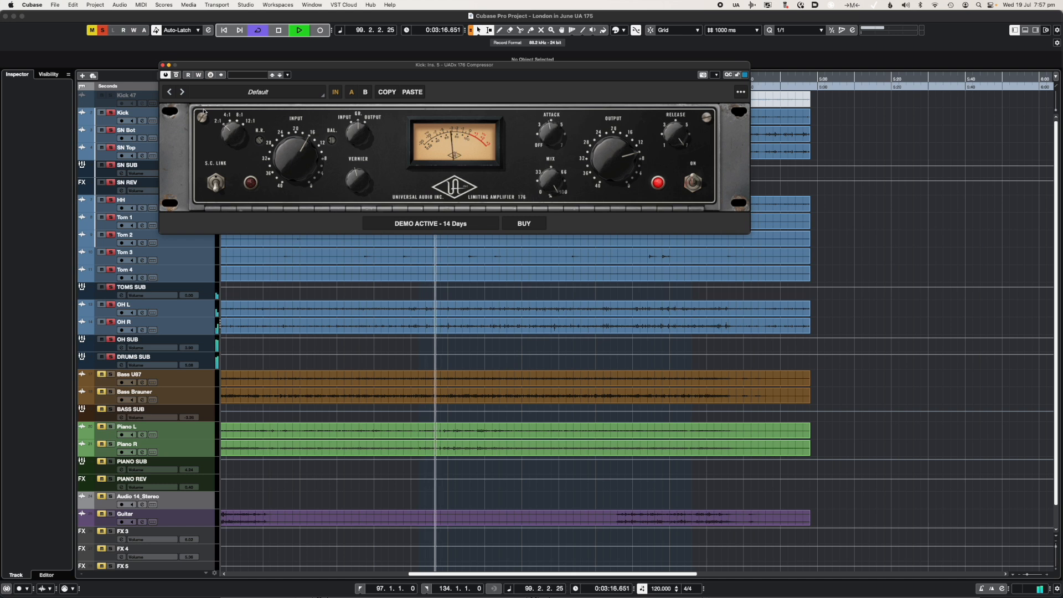
pyautogui.click(176, 75)
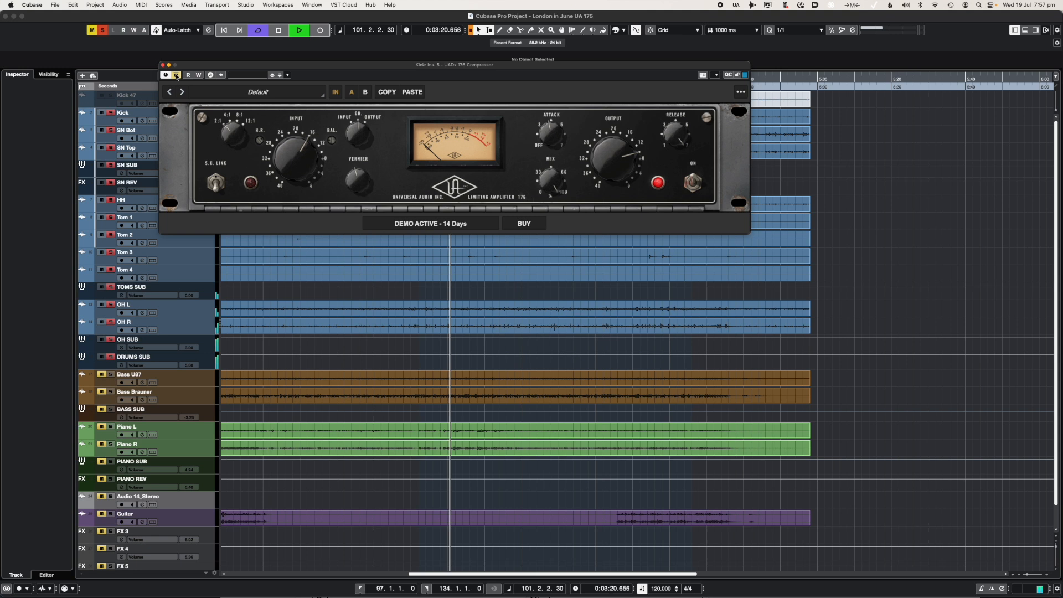
pyautogui.click(176, 75)
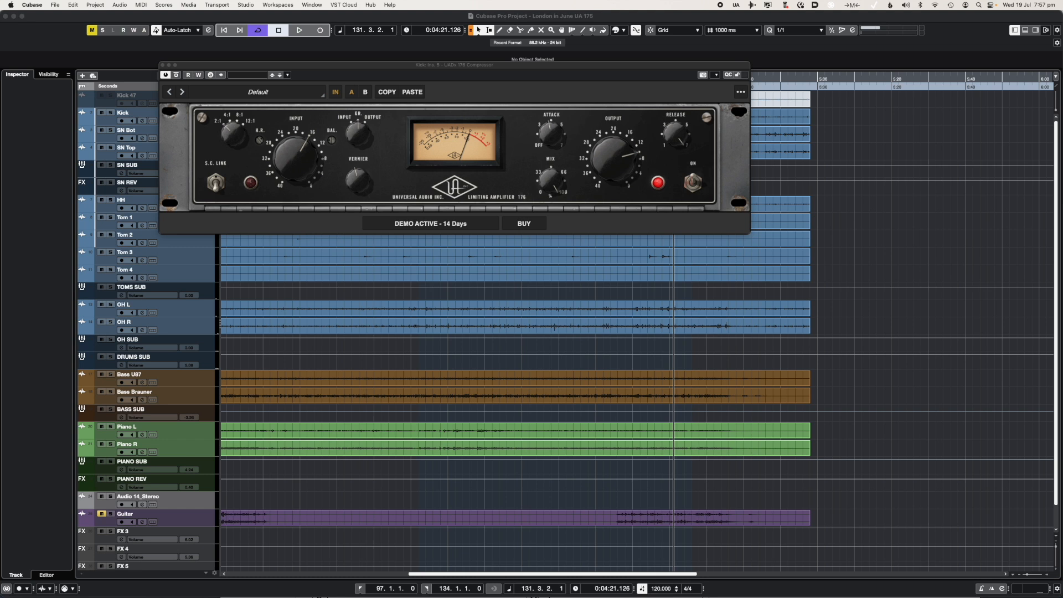
# - Solo only the Kick during playback and compare it with its 176 compressor bypassed and engaged
pyautogui.press('s')
pyautogui.press('space')
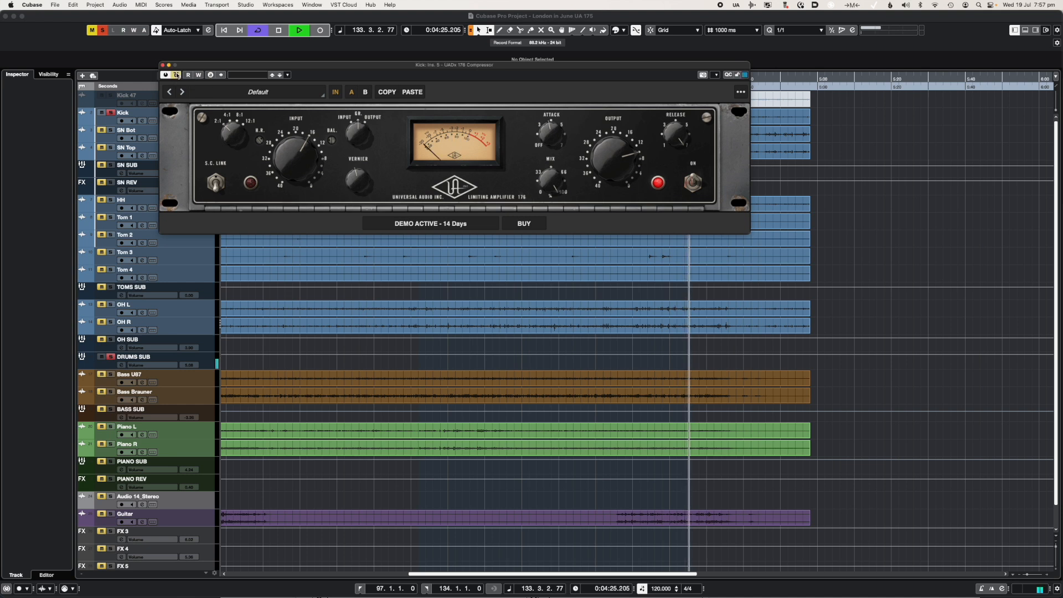
pyautogui.click(177, 75)
pyautogui.click(176, 76)
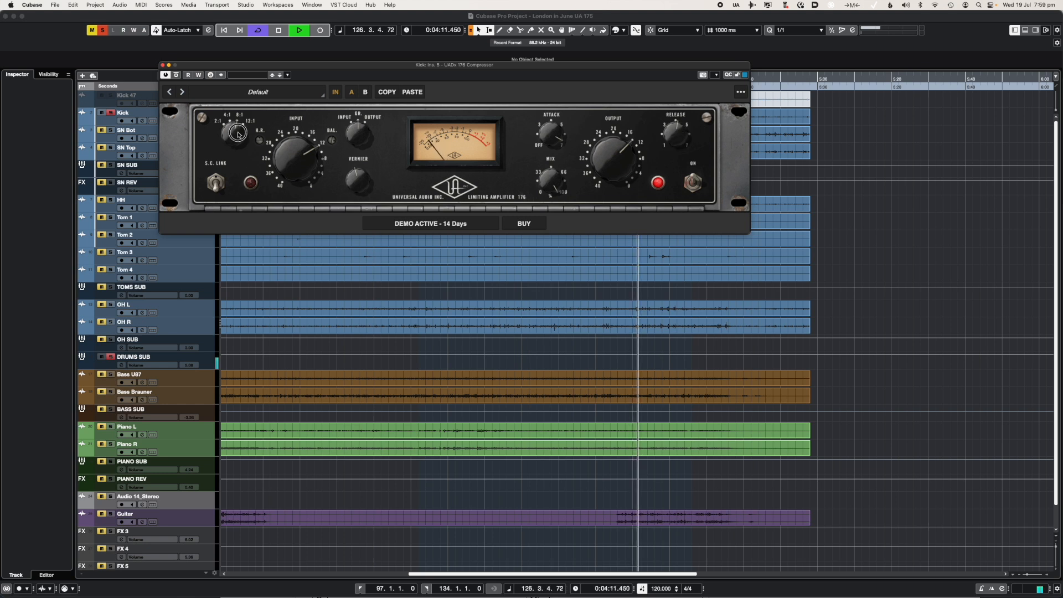
# - Lower the Kick compressor's Input to about 20 and its Output to about 12, and stop playback
pyautogui.moveTo(287, 156); pyautogui.dragTo(289, 162)
pyautogui.moveTo(613, 156); pyautogui.dragTo(614, 157)
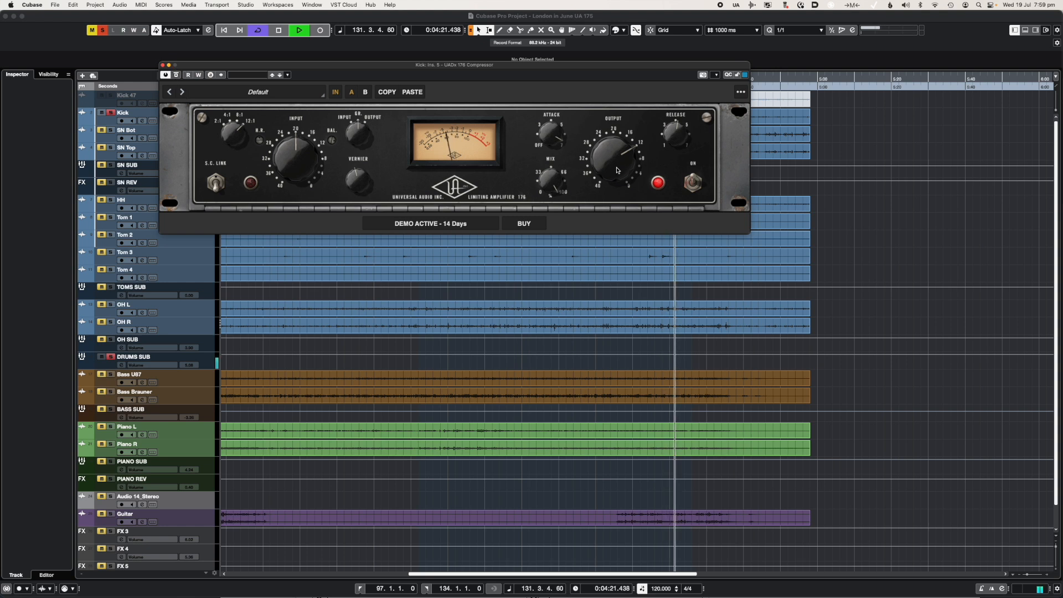
pyautogui.press('space')
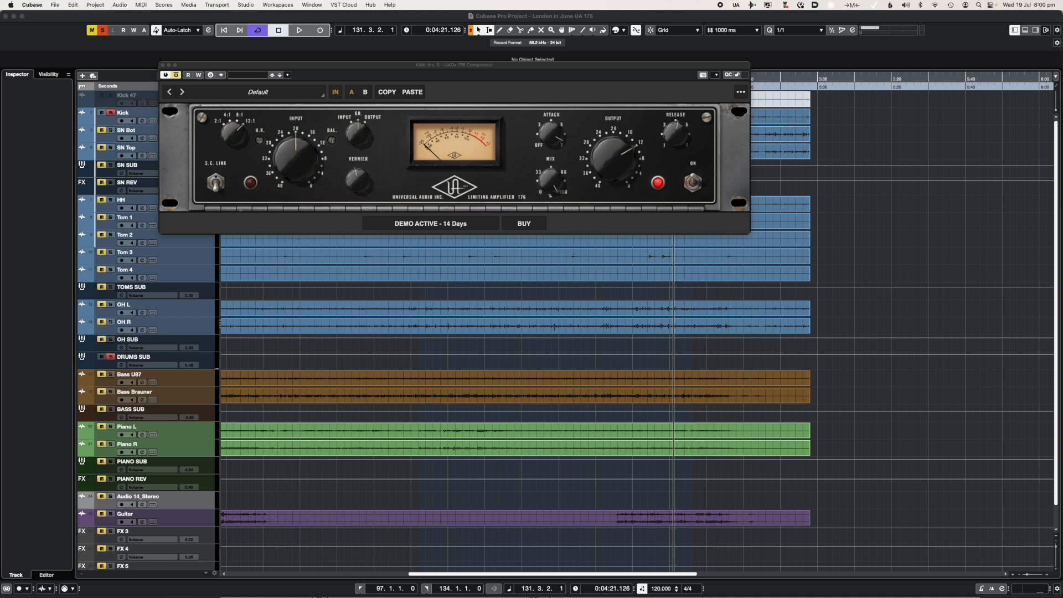
# - Solo all the drum tracks instead of only the Kick and close the Kick's compressor window
pyautogui.press('s')
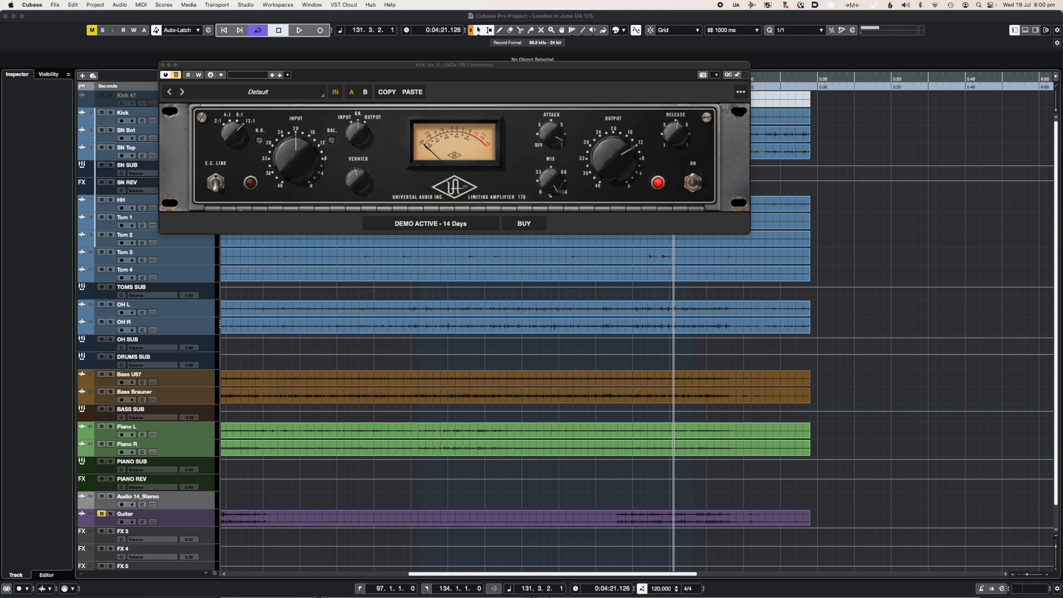
pyautogui.press('s')
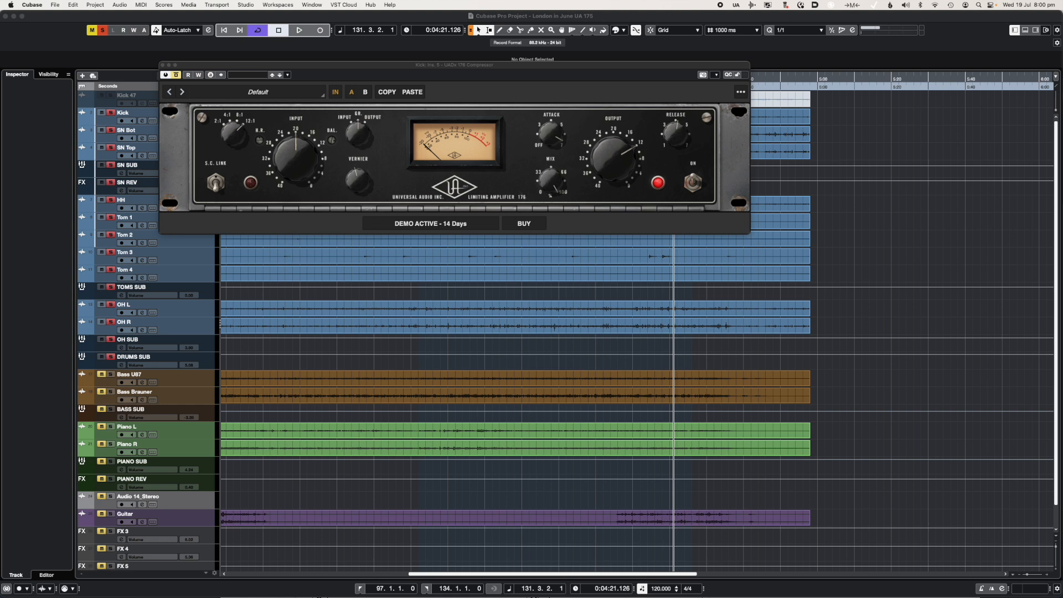
pyautogui.click(163, 65)
# - Compare the drums during playback with the SN SUB's 176 compressor bypassed and engaged
pyautogui.moveTo(155, 87); pyautogui.dragTo(221, 67)
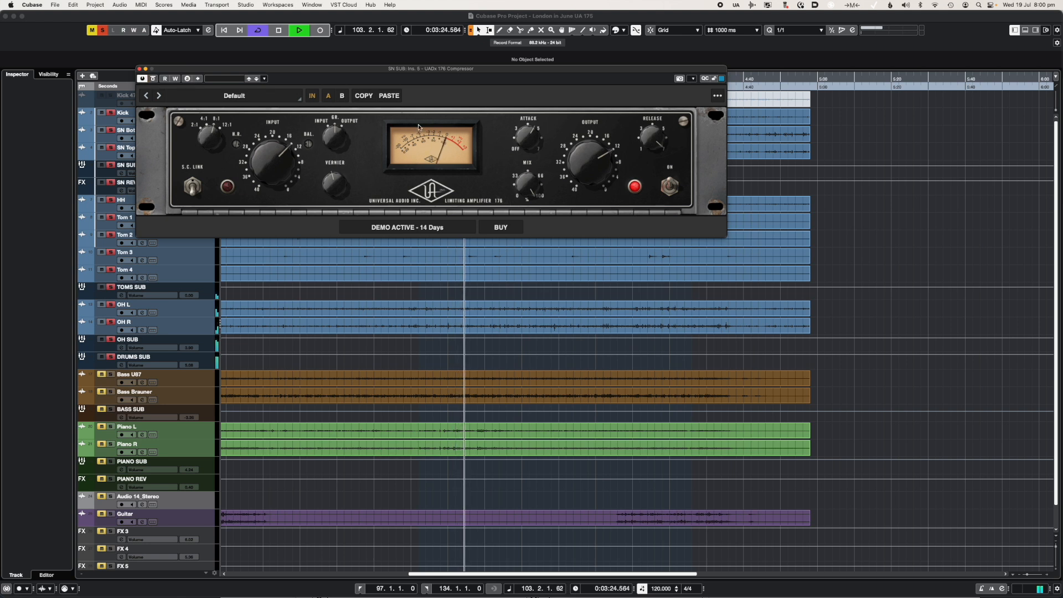
pyautogui.click(154, 80)
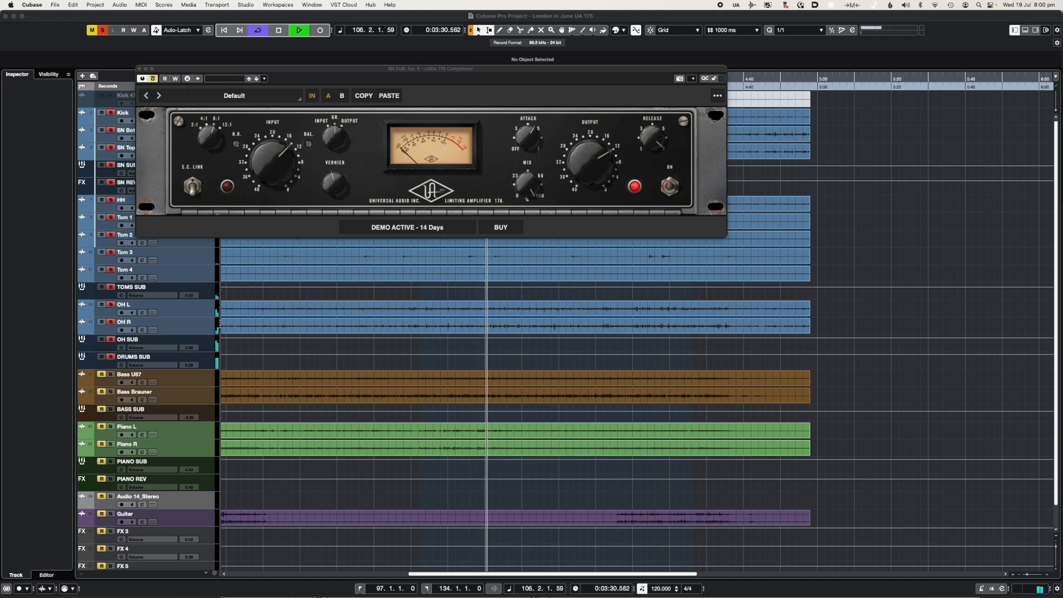
pyautogui.click(153, 79)
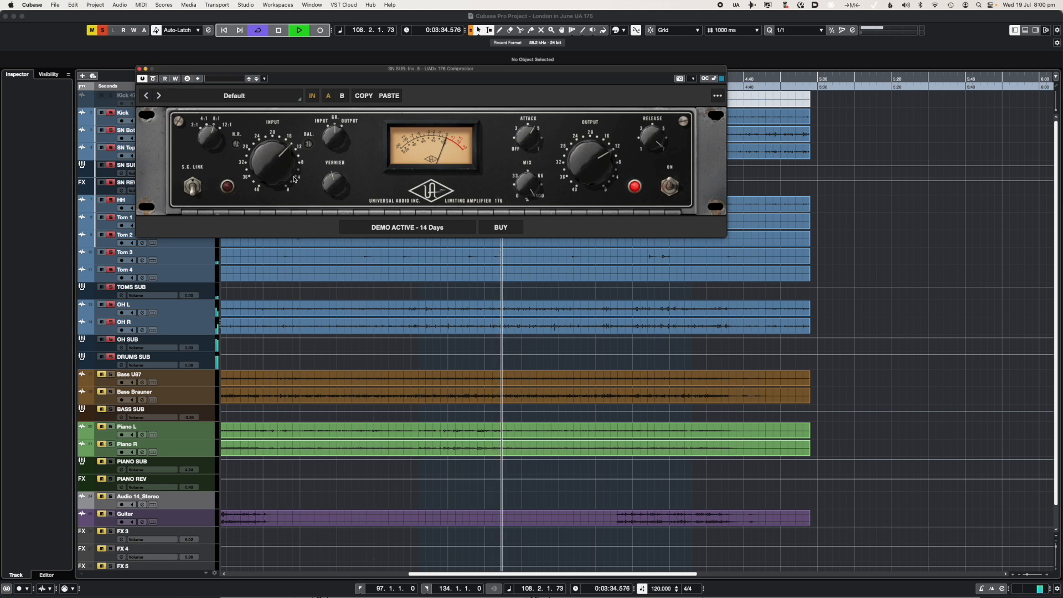
# - Lower the Output in setting B of the SN SUB's compressor and compare settings A and B
pyautogui.click(342, 98)
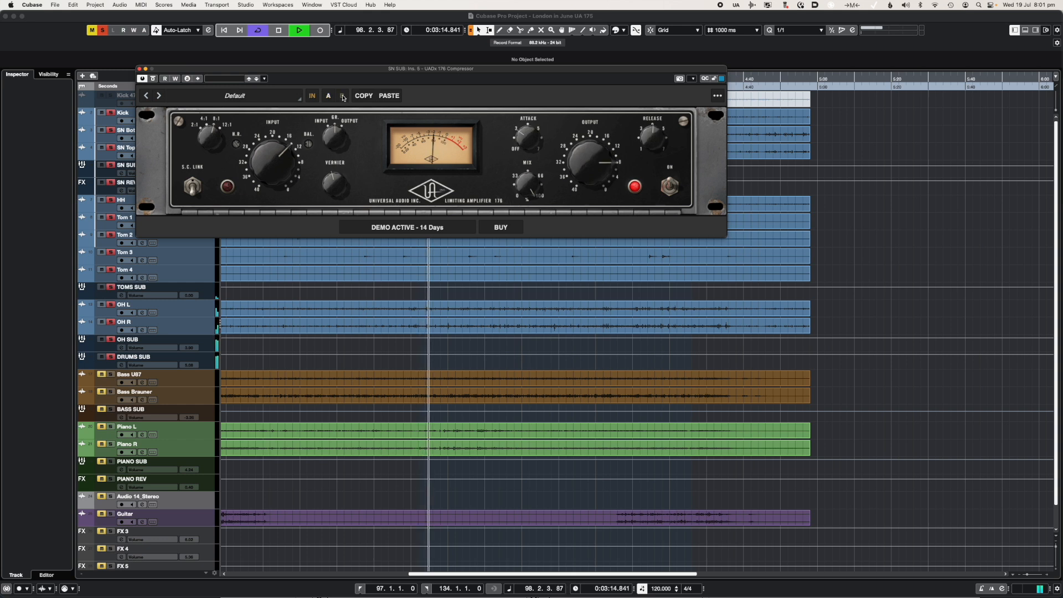
pyautogui.moveTo(585, 162); pyautogui.dragTo(585, 164)
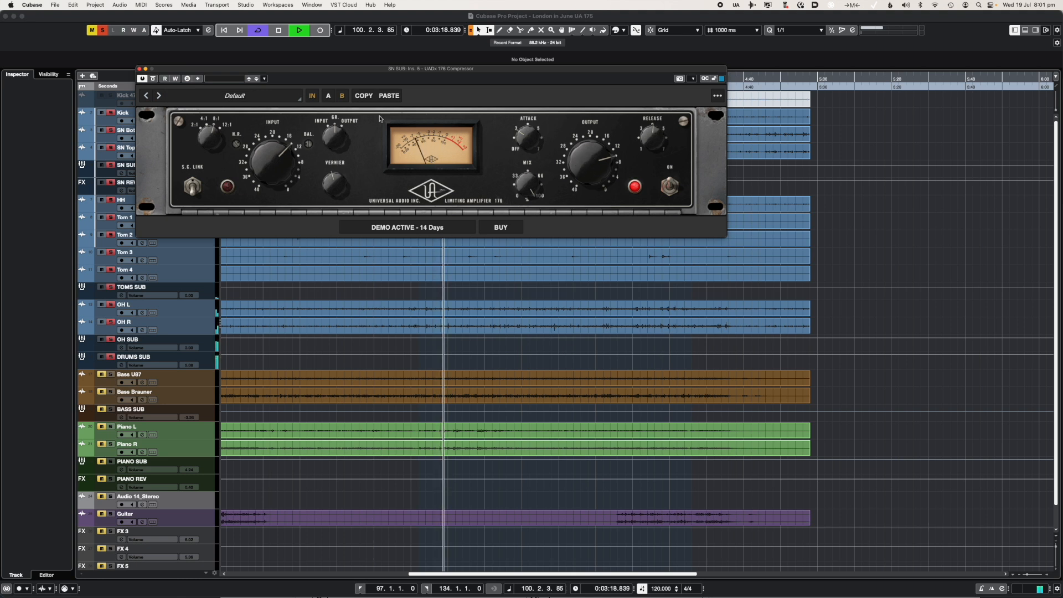
pyautogui.click(334, 100)
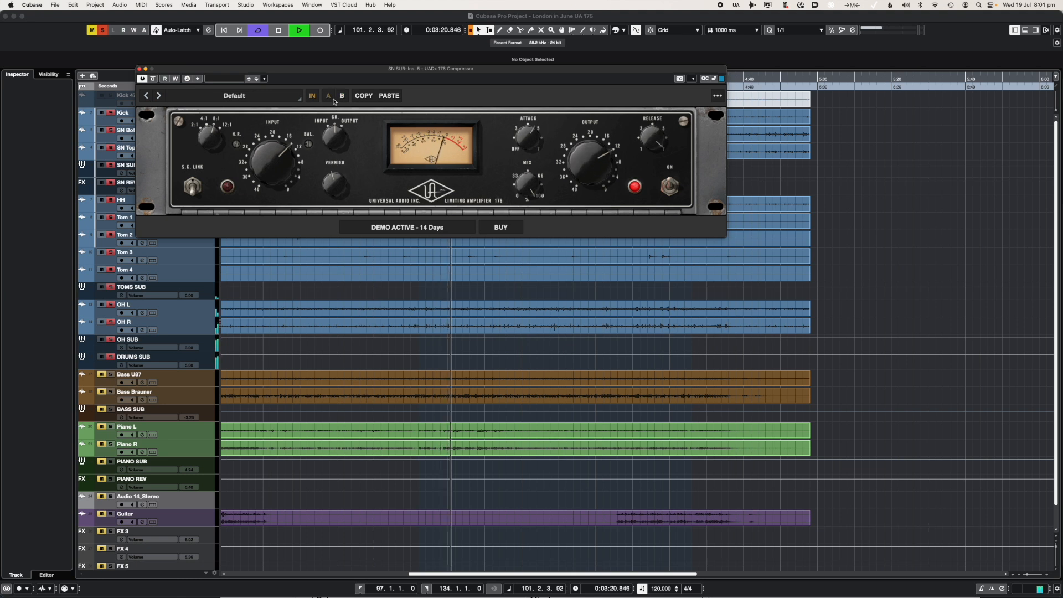
pyautogui.click(342, 98)
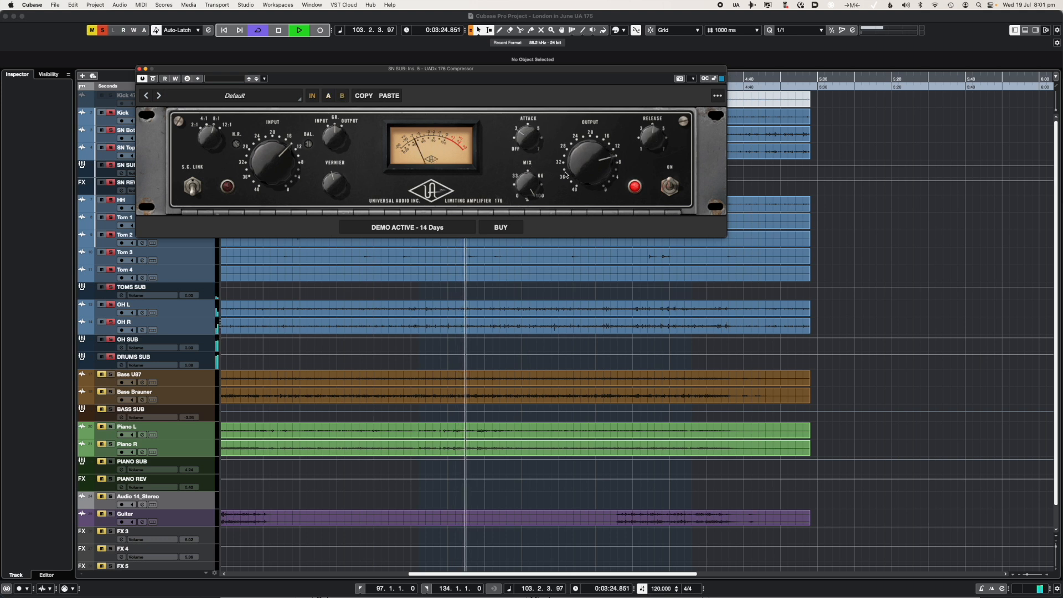
# - Compare the SN SUB's setting B bypassed and engaged, lowering its Output to about 12 in between
pyautogui.click(154, 81)
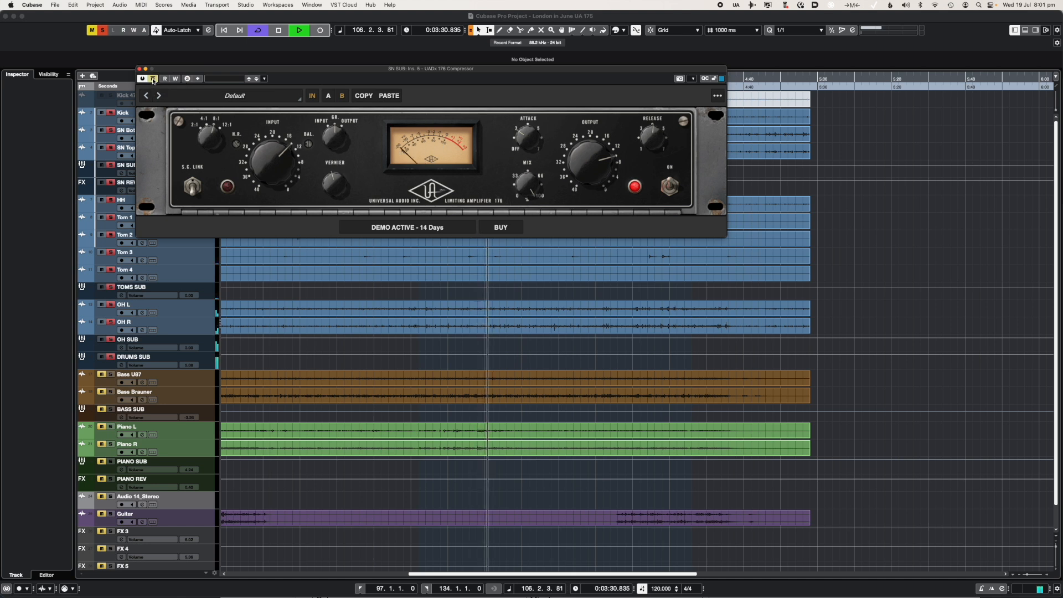
pyautogui.click(153, 80)
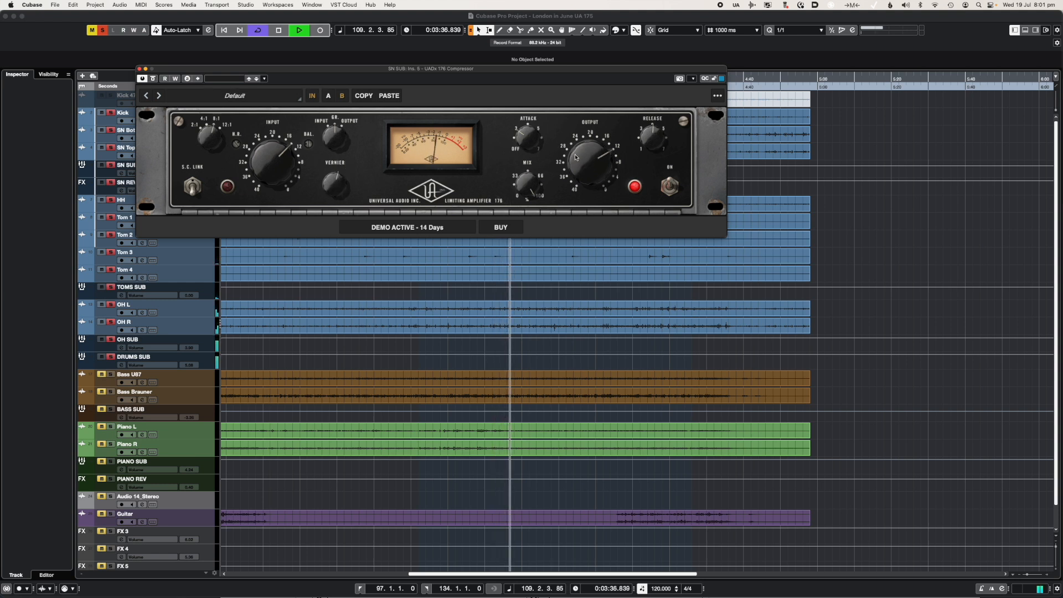
pyautogui.click(153, 79)
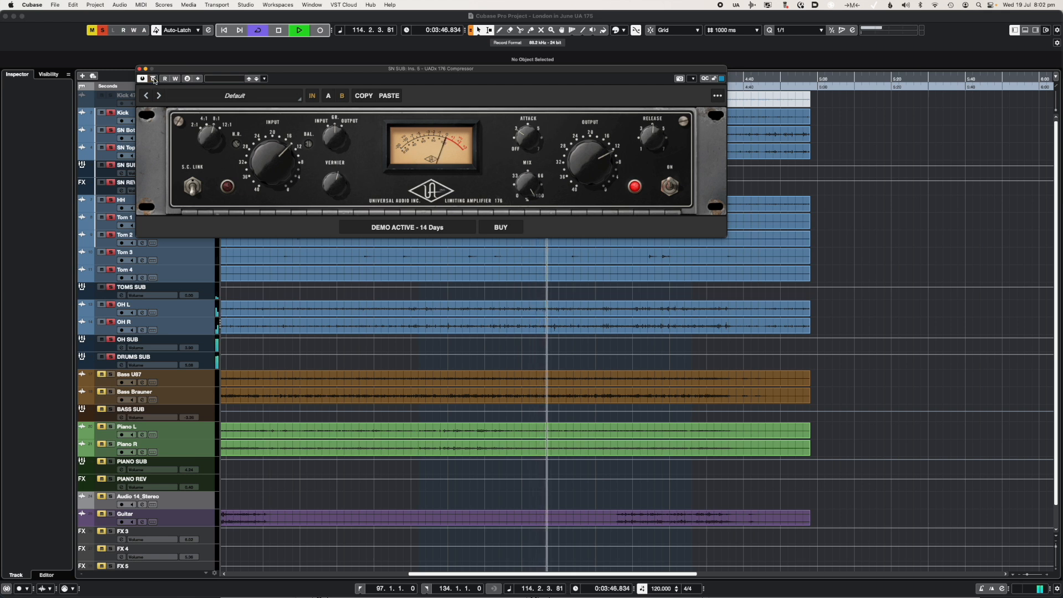
# - Reposition the SN SUB's compressor window clear of the track names and start playback
pyautogui.moveTo(210, 90); pyautogui.dragTo(201, 128)
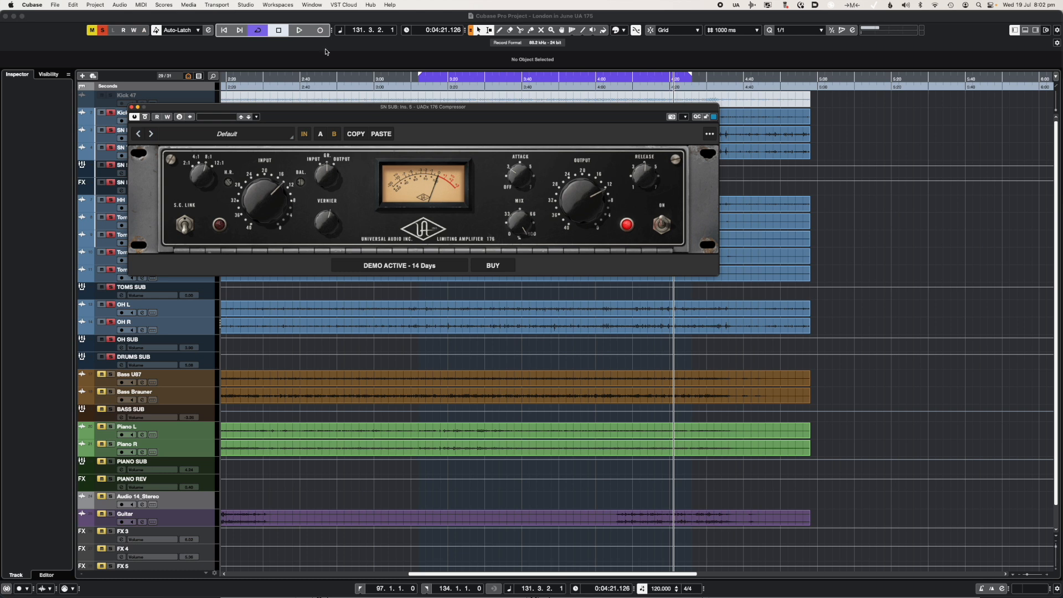
pyautogui.moveTo(337, 110); pyautogui.dragTo(369, 97)
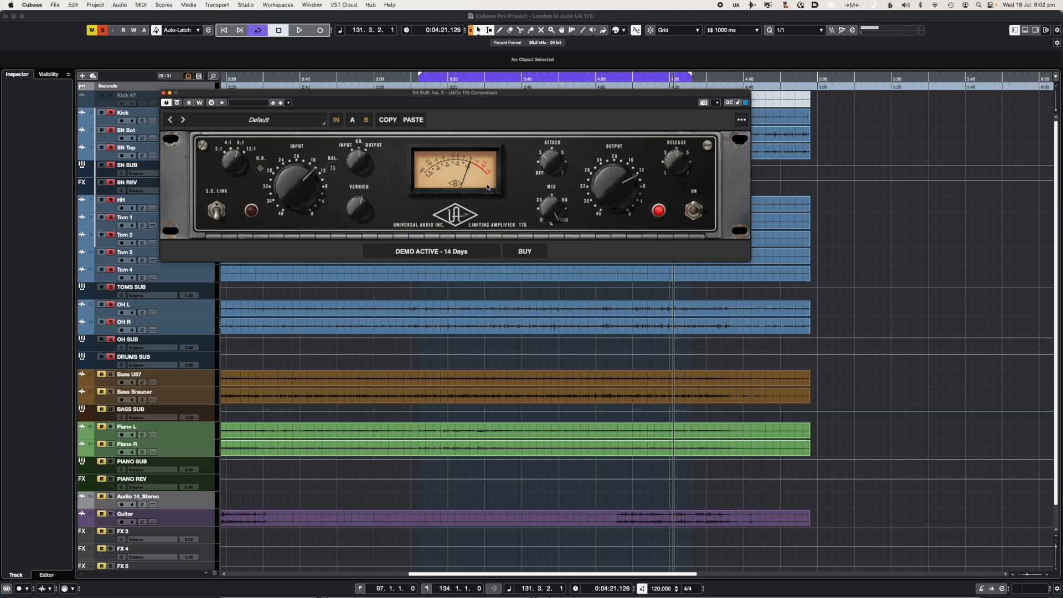
pyautogui.press('space')
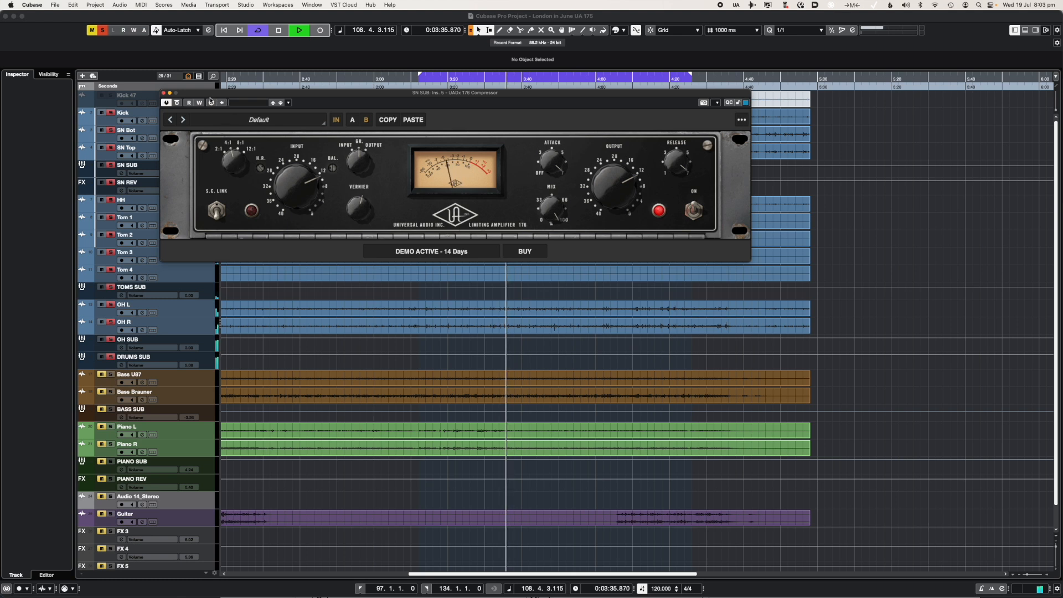
# - Compare the drums with the SN SUB's compressor bypassed and engaged, moving its window slightly, and stop playback
pyautogui.click(178, 103)
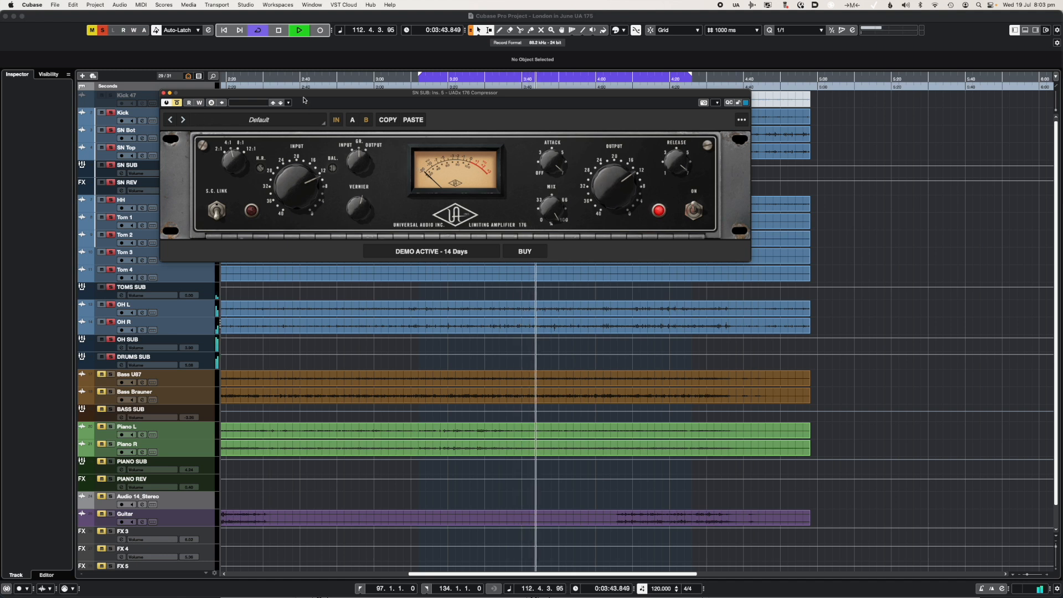
pyautogui.moveTo(305, 97); pyautogui.dragTo(290, 101)
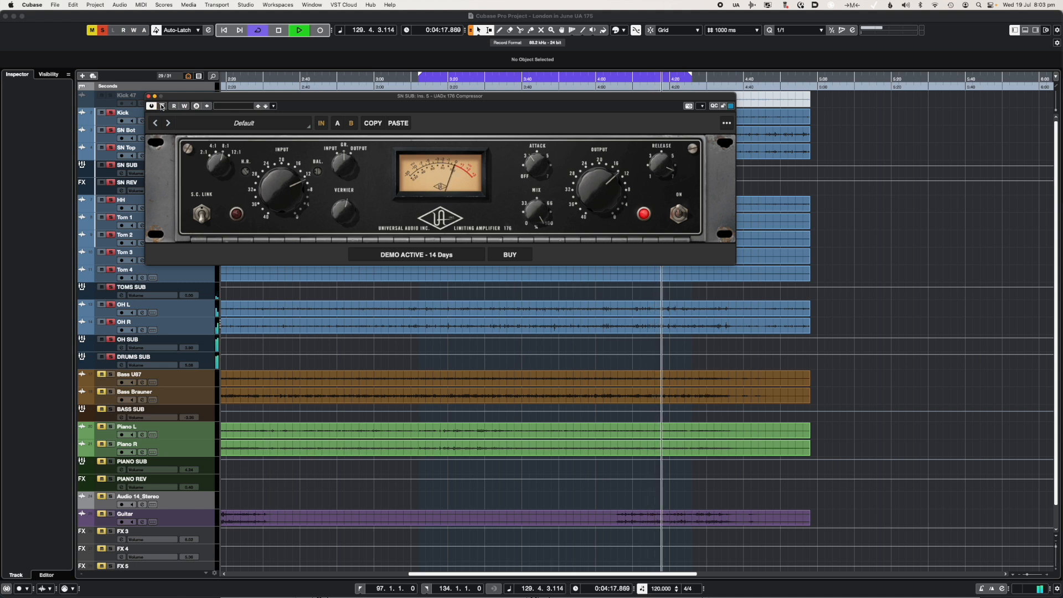
pyautogui.press('space')
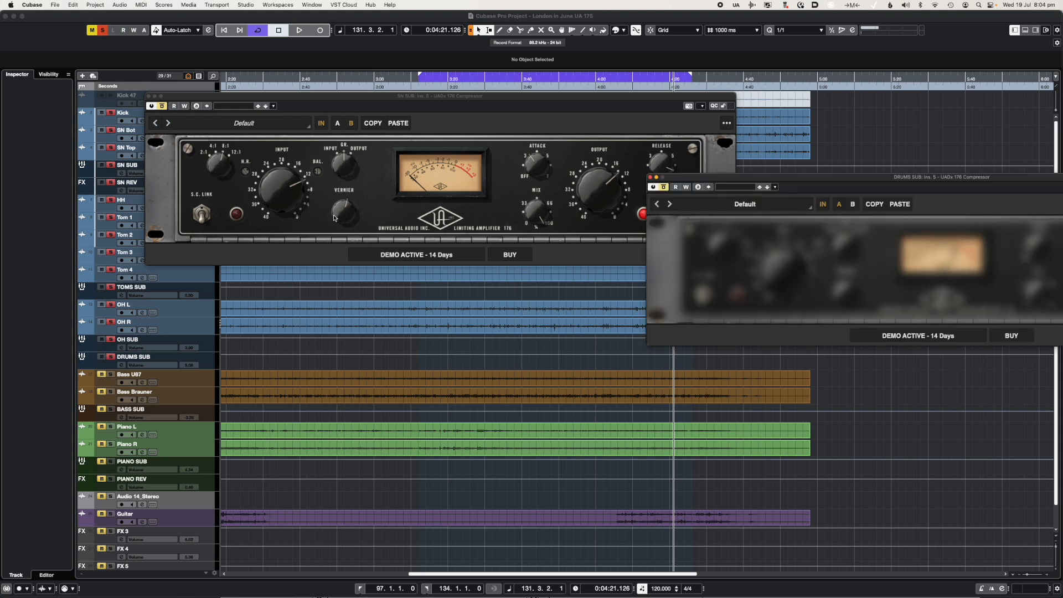
# - Close the SN SUB's compressor, put the DRUMS SUB's 176 window in its place and start playback
pyautogui.click(148, 96)
pyautogui.moveTo(708, 178); pyautogui.dragTo(193, 94)
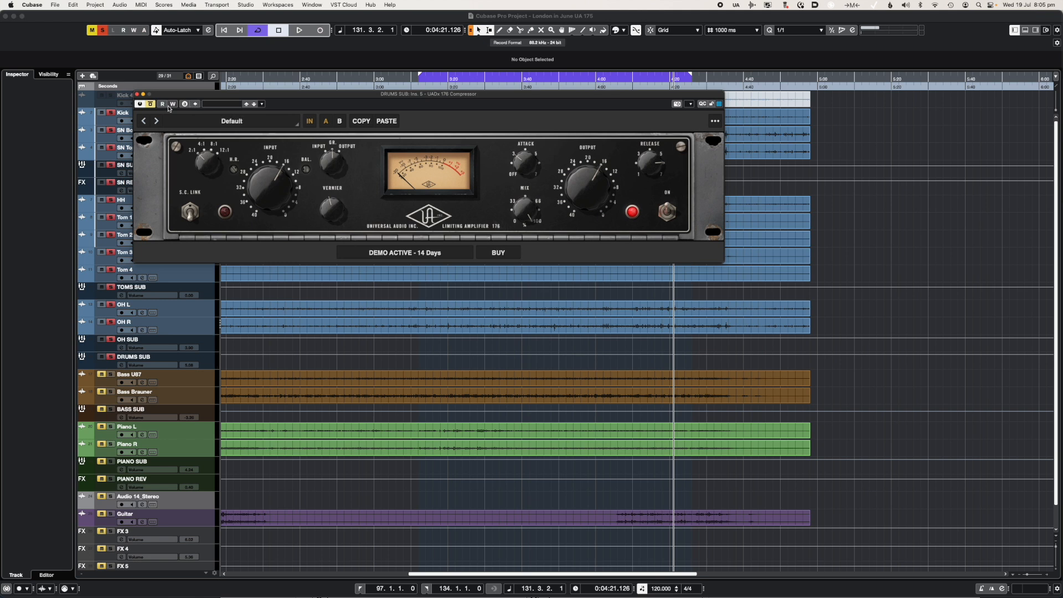
pyautogui.press('space')
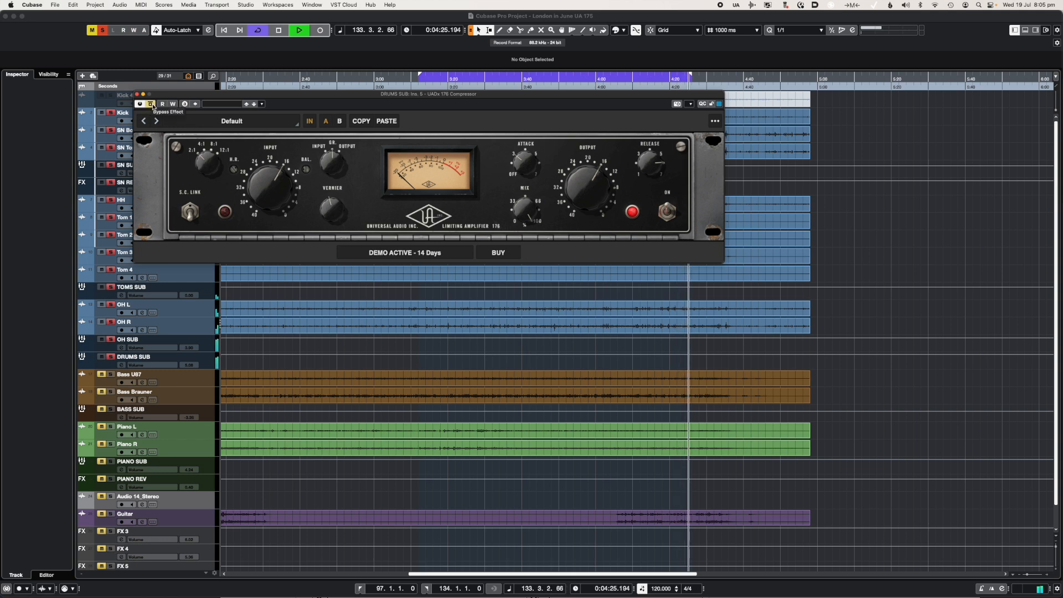
# - Compare the drums with the DRUMS SUB's 176 compressor engaged and bypassed during playback
pyautogui.click(151, 104)
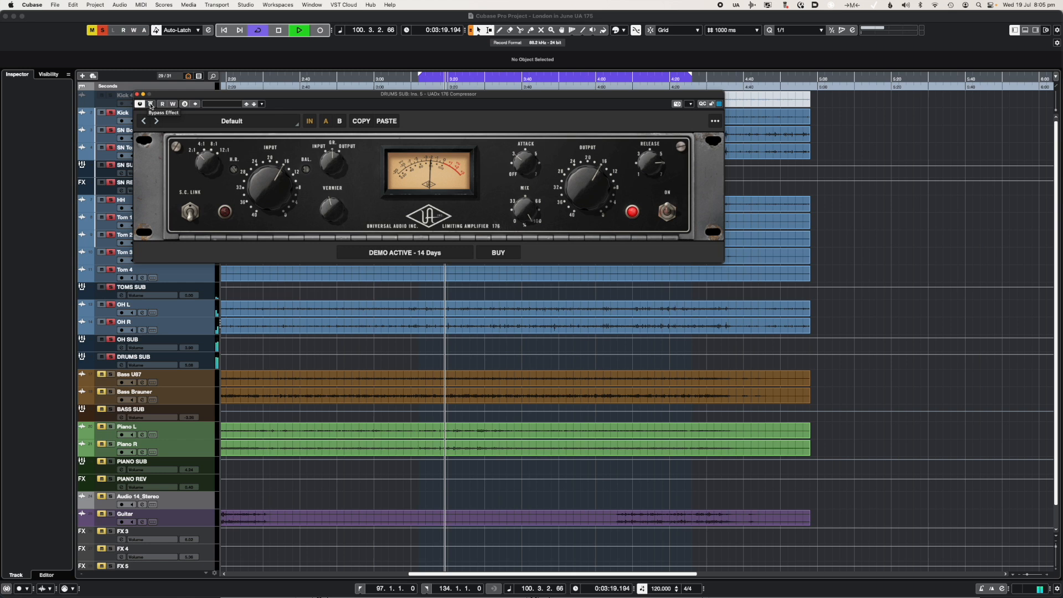
pyautogui.click(150, 104)
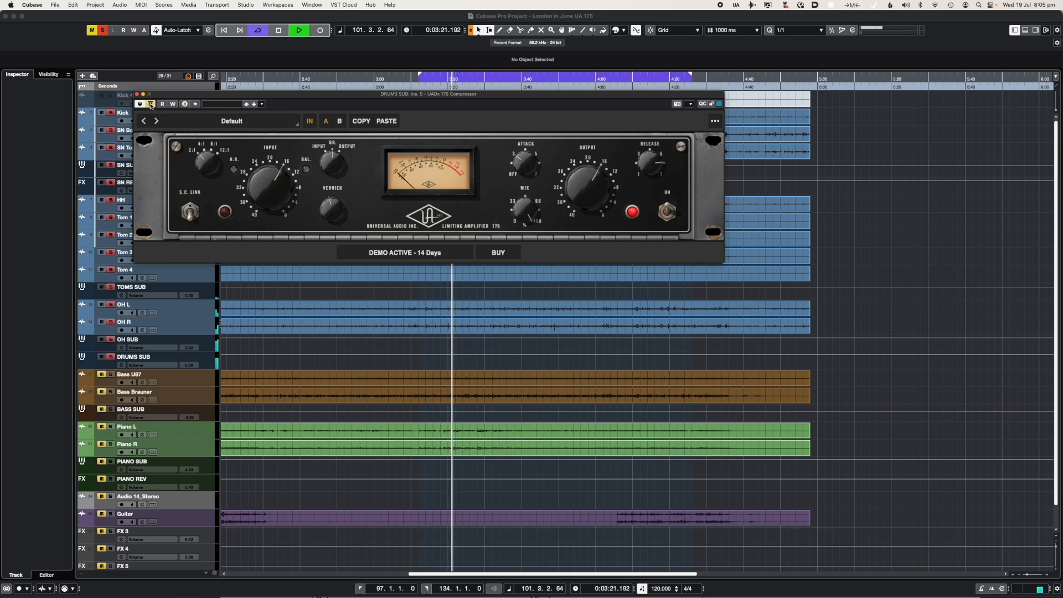
pyautogui.click(151, 105)
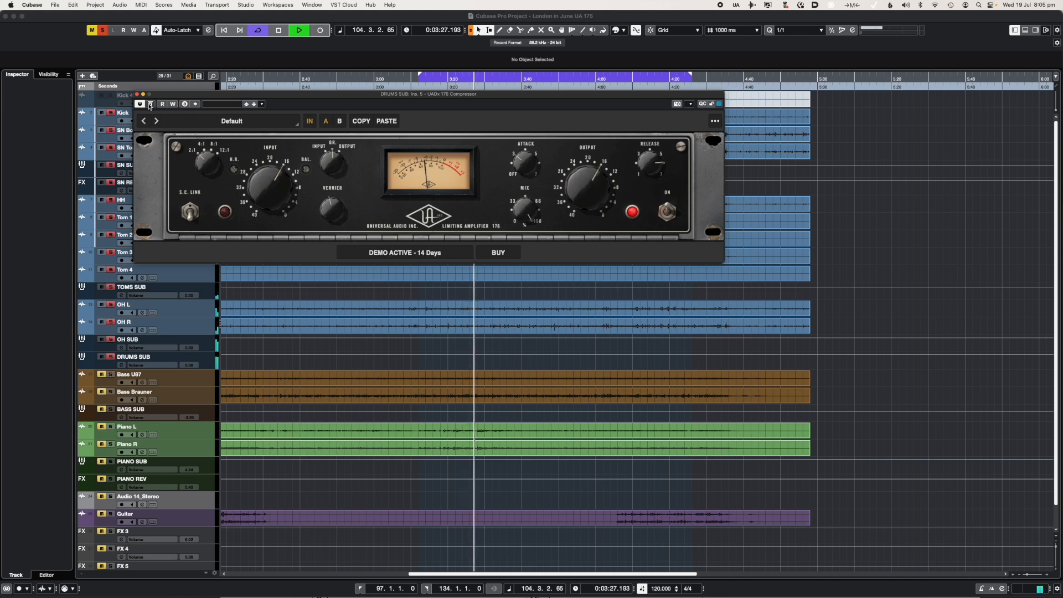
# - Lower the Mix in setting A of the DRUMS SUB's compressor and compare it bypassed and engaged
pyautogui.moveTo(532, 207); pyautogui.dragTo(523, 237)
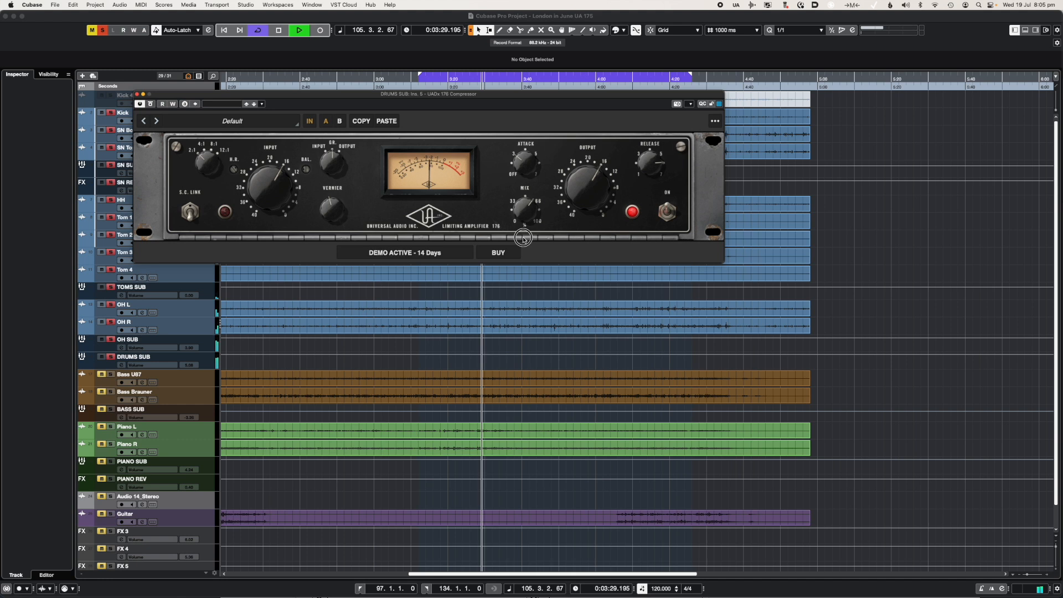
pyautogui.click(151, 107)
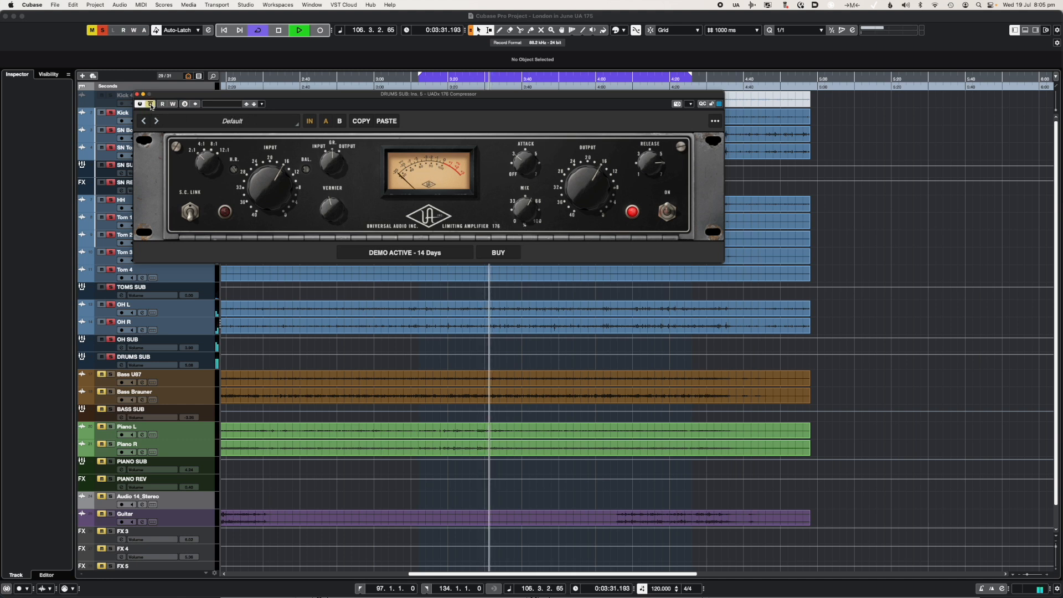
pyautogui.click(151, 106)
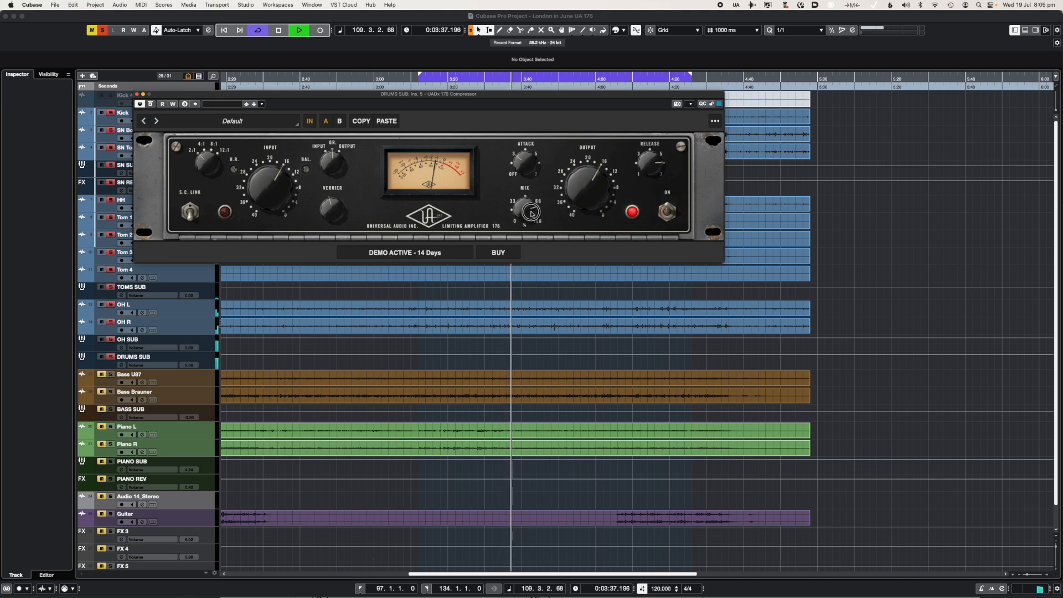
pyautogui.click(150, 105)
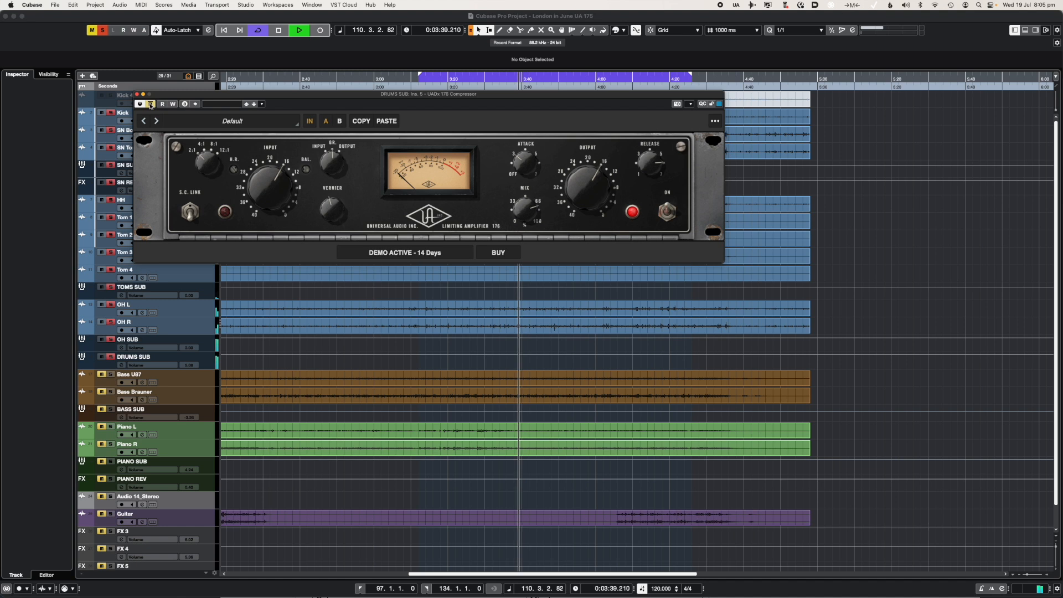
pyautogui.click(150, 105)
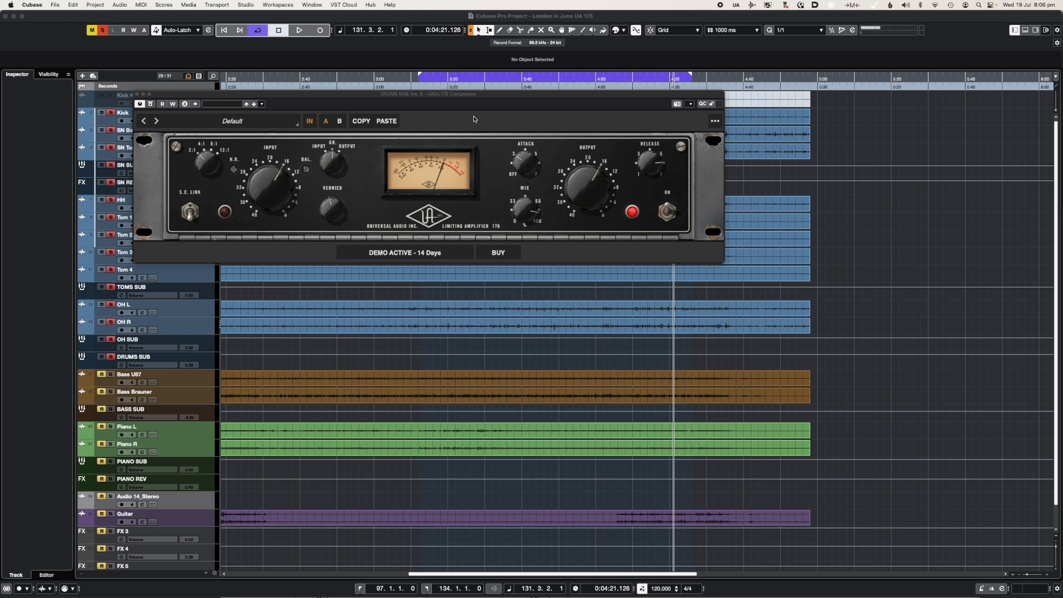
# - Switch the DRUMS SUB's compressor to setting B, audition it briefly and stop playback
pyautogui.moveTo(467, 96); pyautogui.dragTo(469, 96)
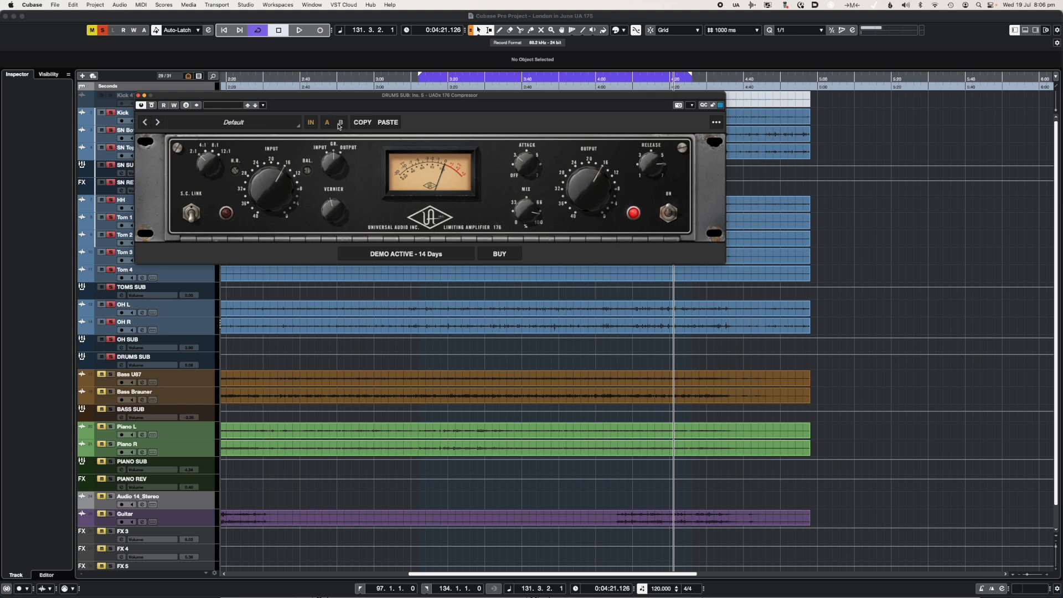
pyautogui.press('space')
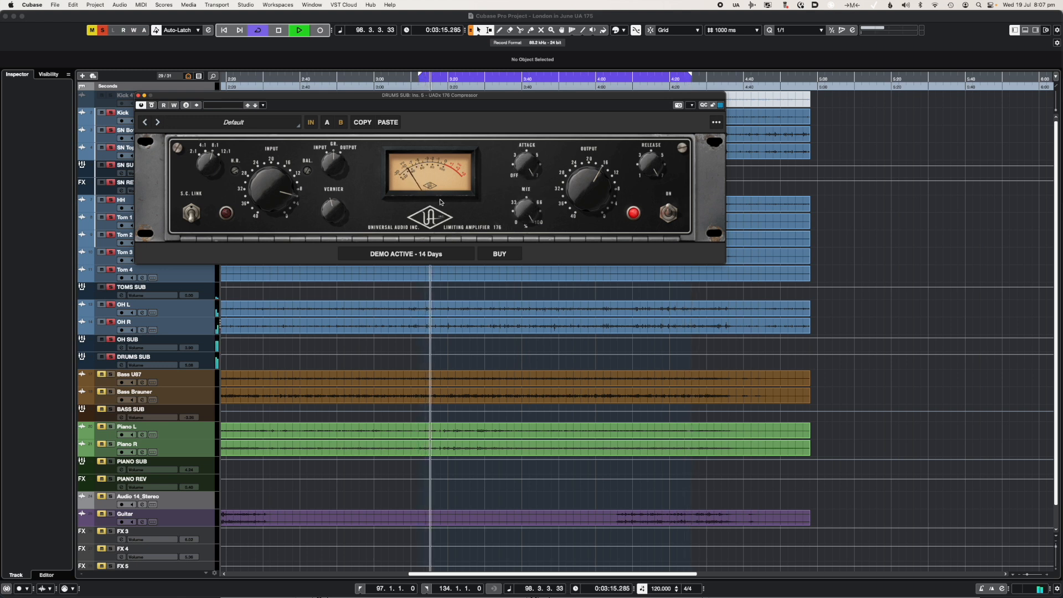
pyautogui.press('space')
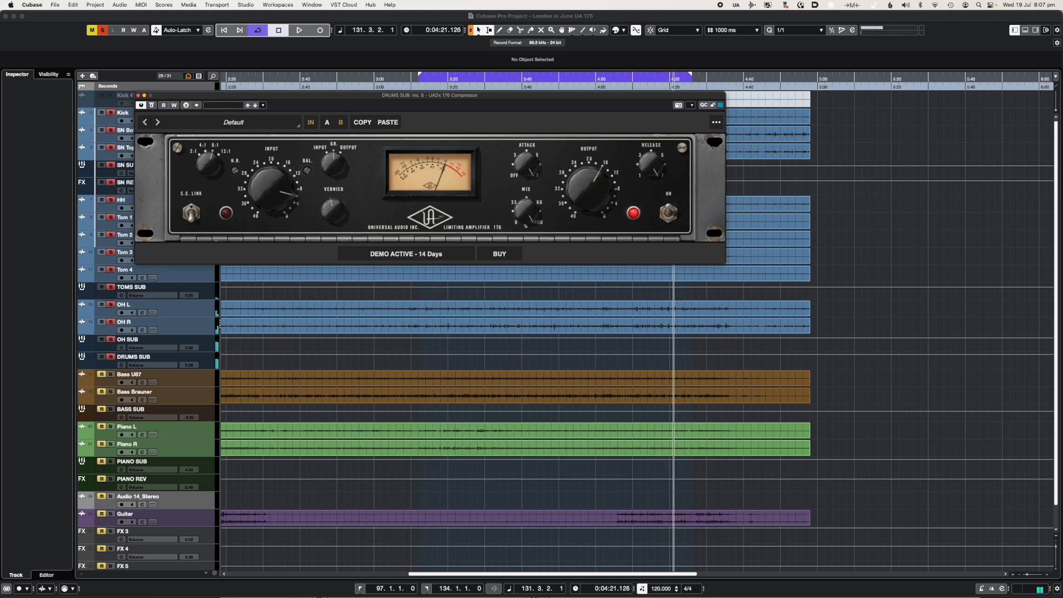
# - Lower the Mix in setting B of the DRUMS SUB's compressor and fine-tune it during playback, toggling bypass to judge it
pyautogui.moveTo(527, 218)
pyautogui.mouseDown()
pyautogui.moveTo(525, 204)
pyautogui.moveTo(517, 252)
pyautogui.moveTo(519, 231)
pyautogui.mouseUp()
pyautogui.moveTo(509, 281); pyautogui.dragTo(512, 327)
pyautogui.hscroll(1, 513, 321)
pyautogui.press('space')
pyautogui.moveTo(526, 216)
pyautogui.mouseDown()
pyautogui.moveTo(526, 185)
pyautogui.moveTo(521, 209)
pyautogui.mouseUp()
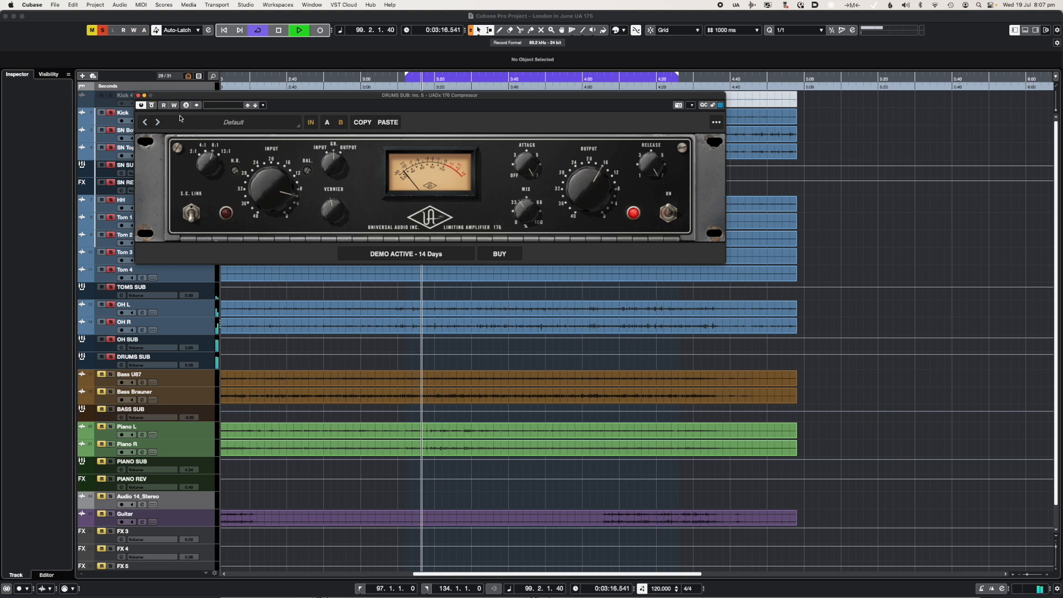
pyautogui.click(151, 106)
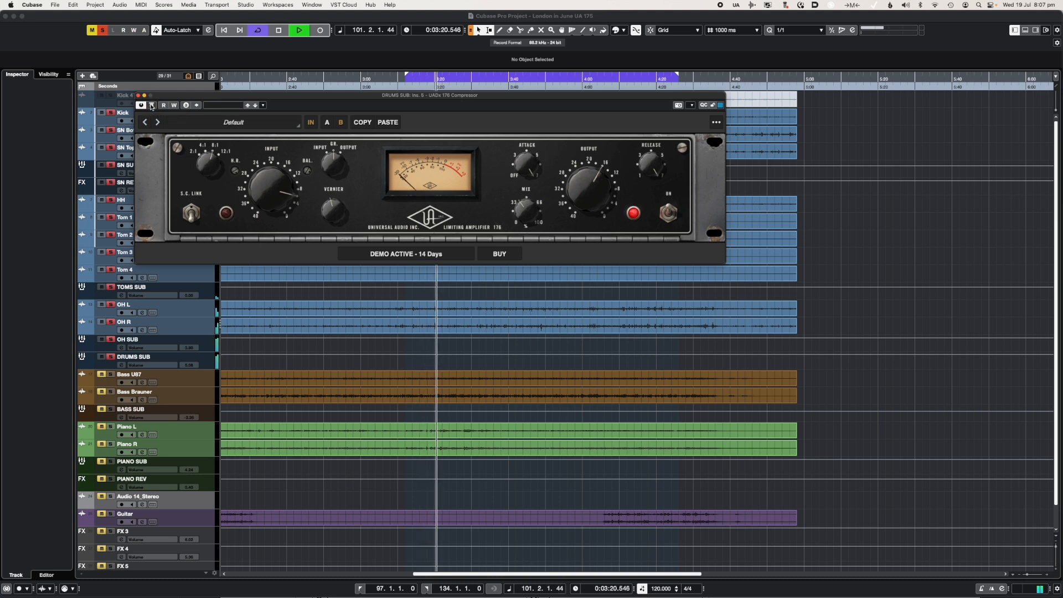
pyautogui.moveTo(524, 215); pyautogui.dragTo(525, 215)
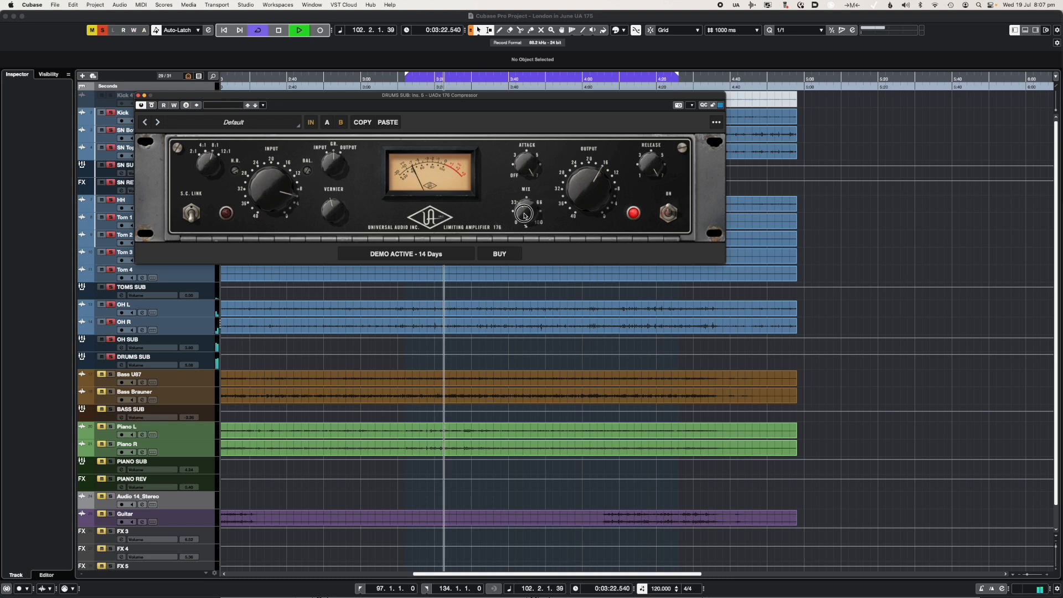
# - Compare the drums repeatedly with the DRUMS SUB's setting B bypassed and engaged during playback
pyautogui.click(152, 106)
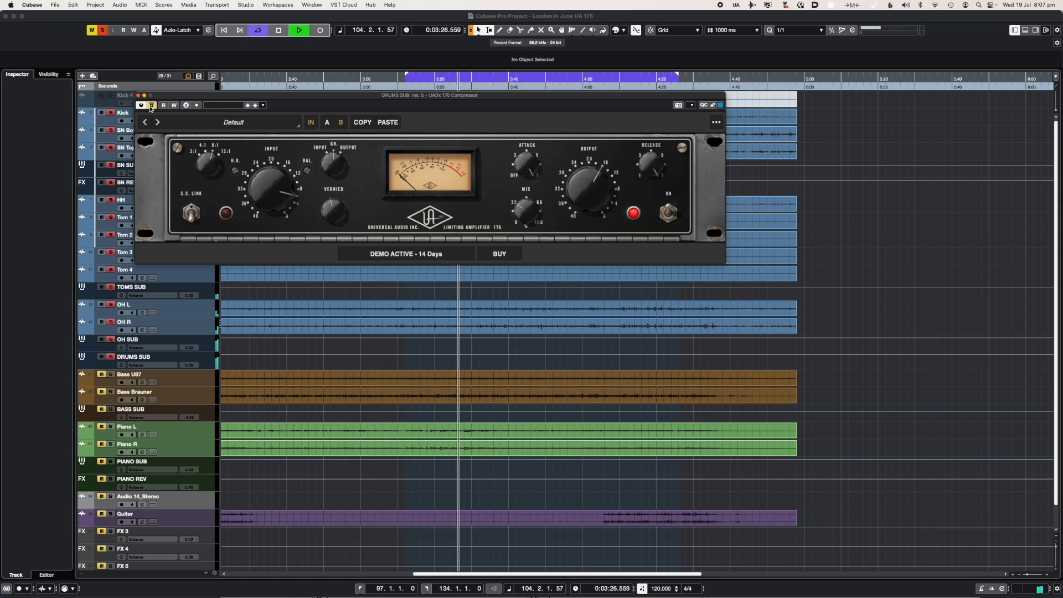
pyautogui.click(153, 106)
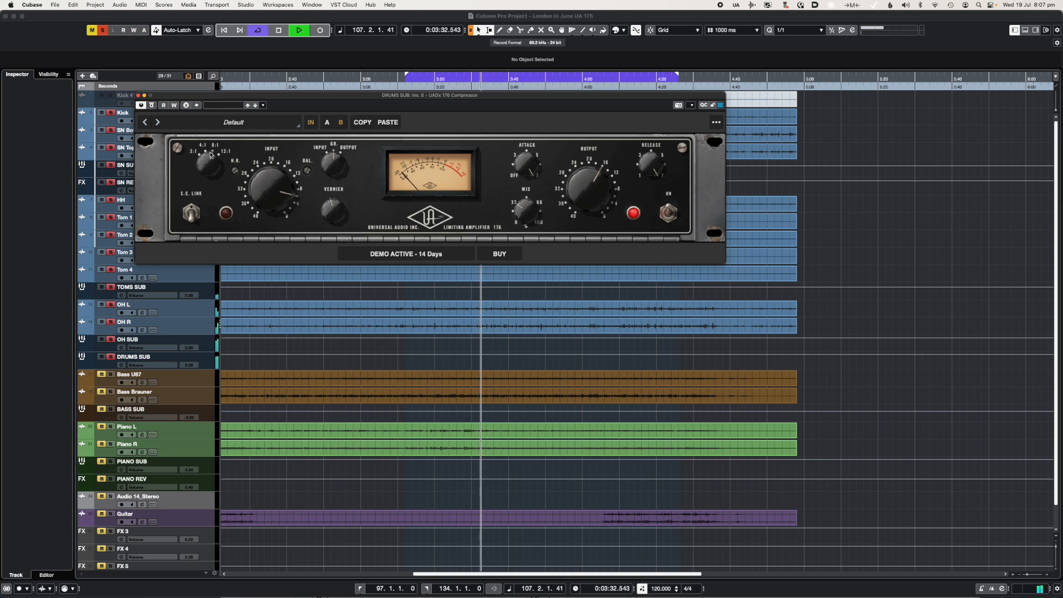
pyautogui.click(152, 105)
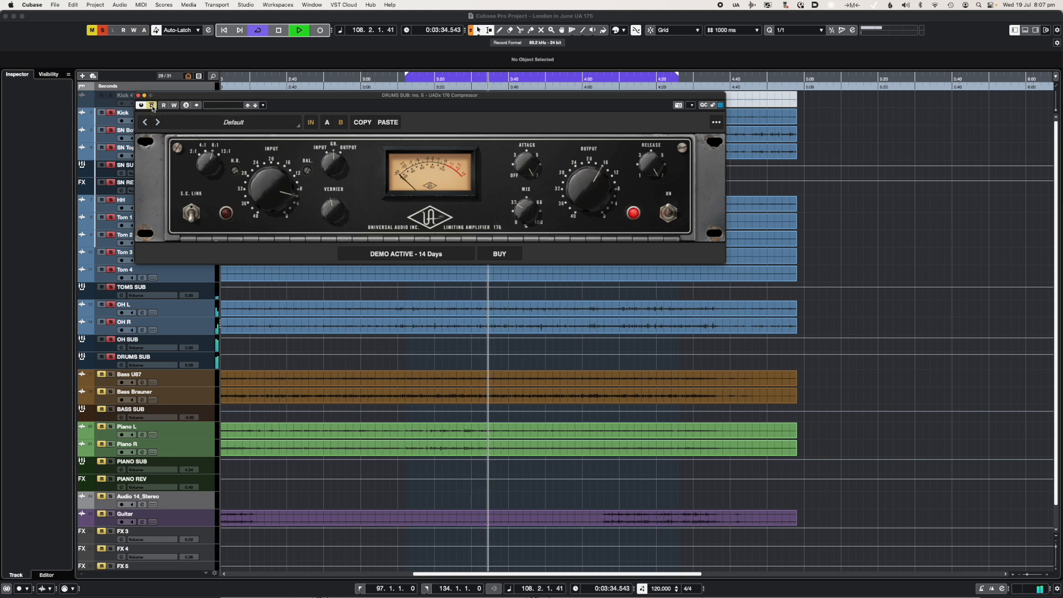
pyautogui.click(152, 106)
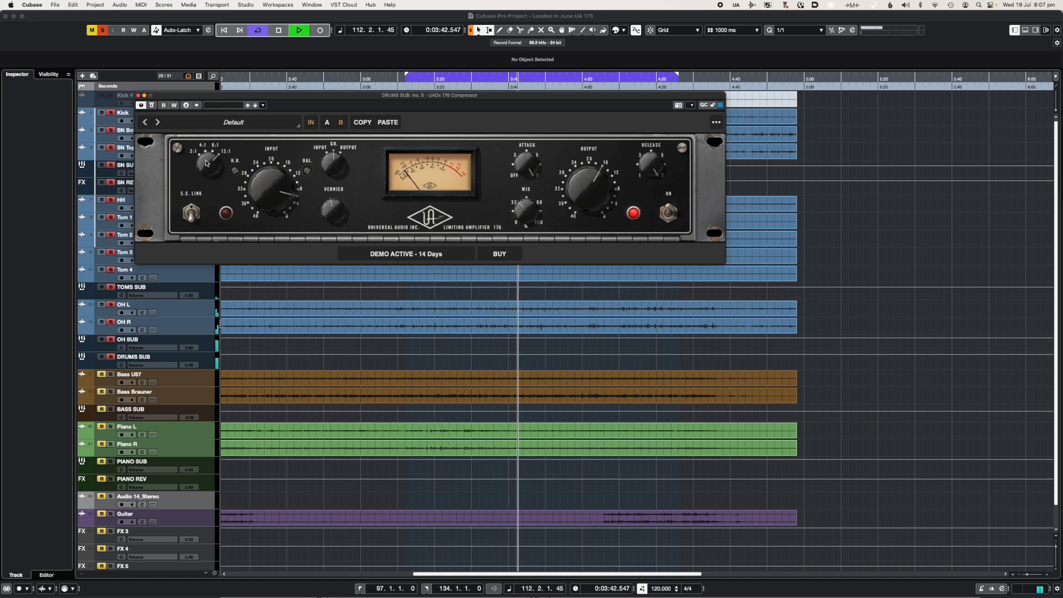
pyautogui.click(152, 106)
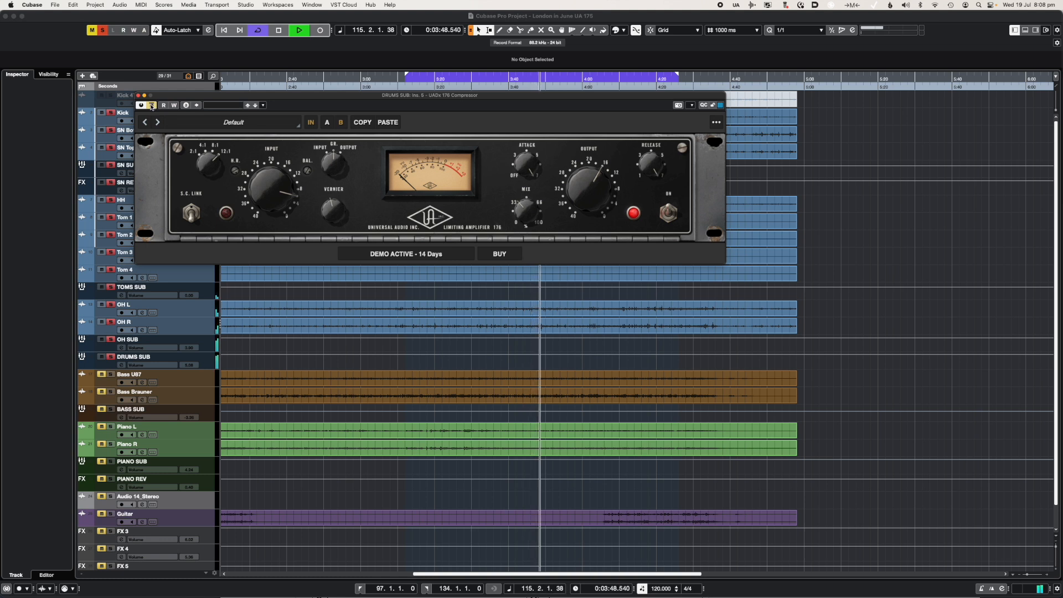
pyautogui.click(152, 106)
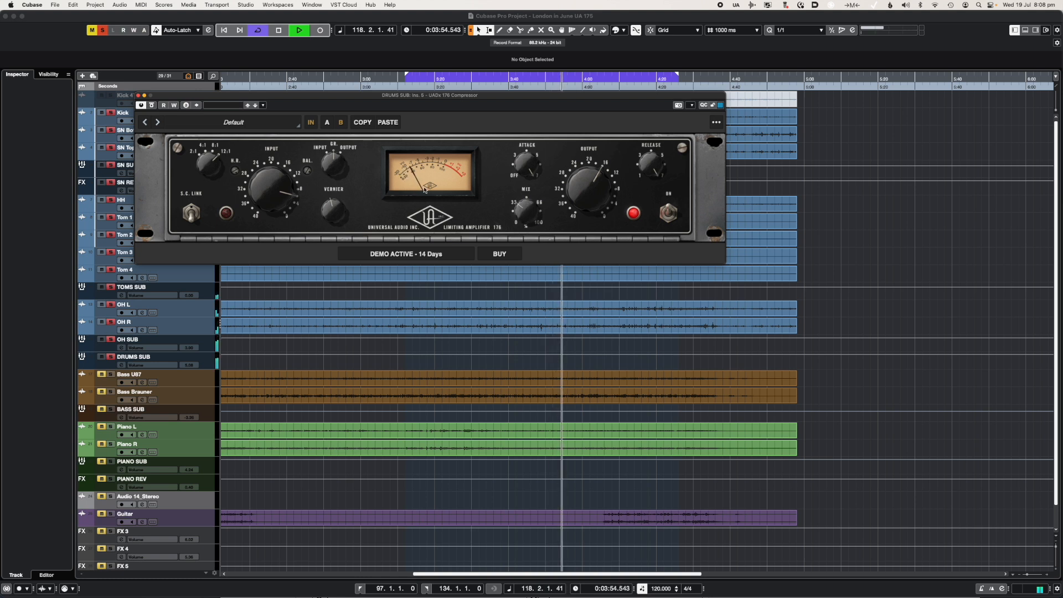
pyautogui.click(153, 106)
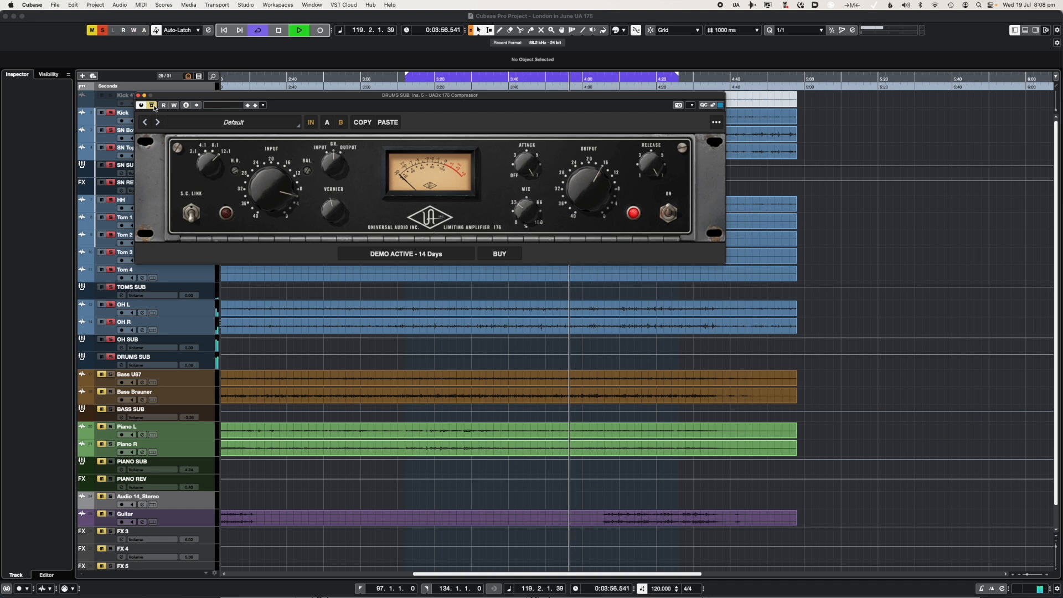
pyautogui.click(153, 106)
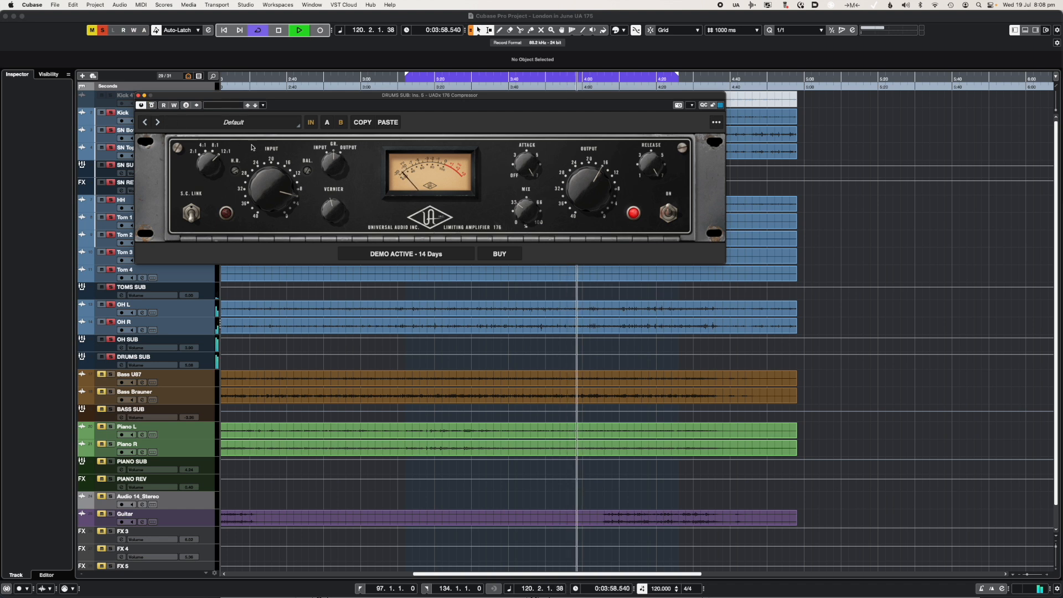
pyautogui.click(152, 106)
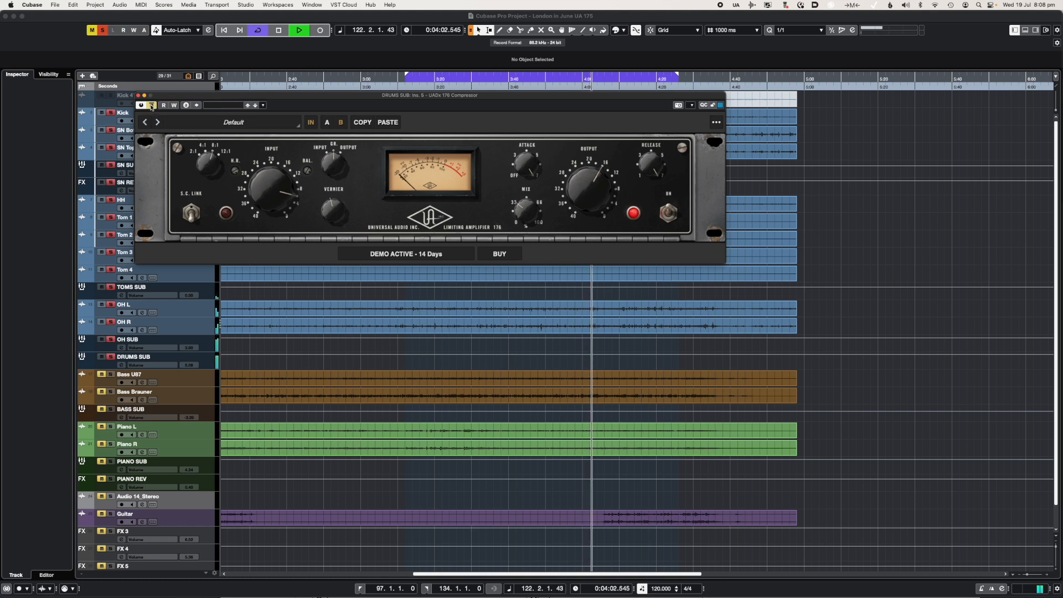
pyautogui.click(152, 105)
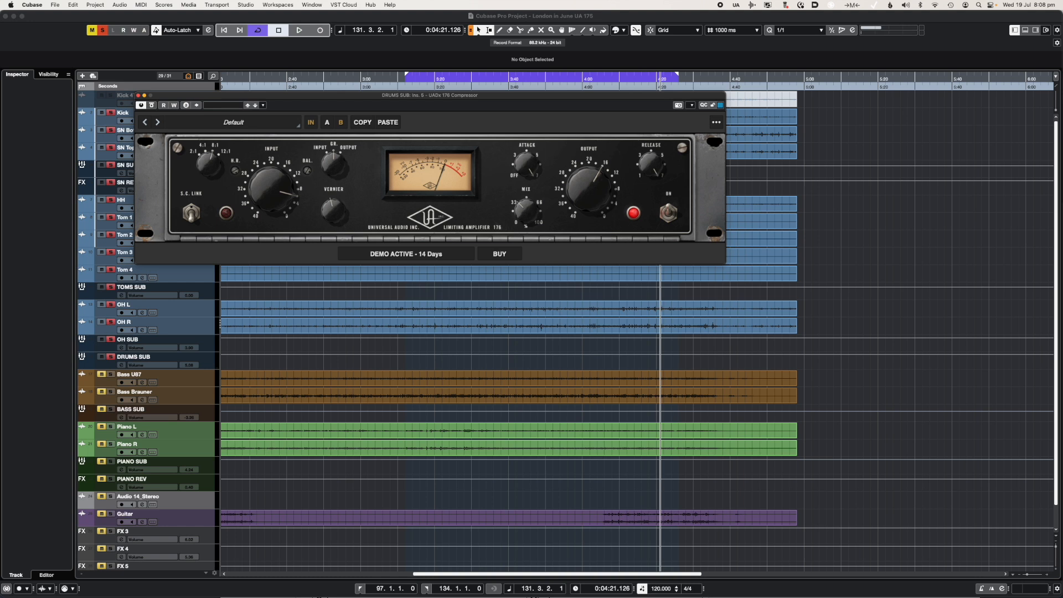
# - Return the DRUMS SUB's compressor to setting A, bypass it and close its window
pyautogui.click(326, 121)
pyautogui.click(151, 106)
pyautogui.click(139, 95)
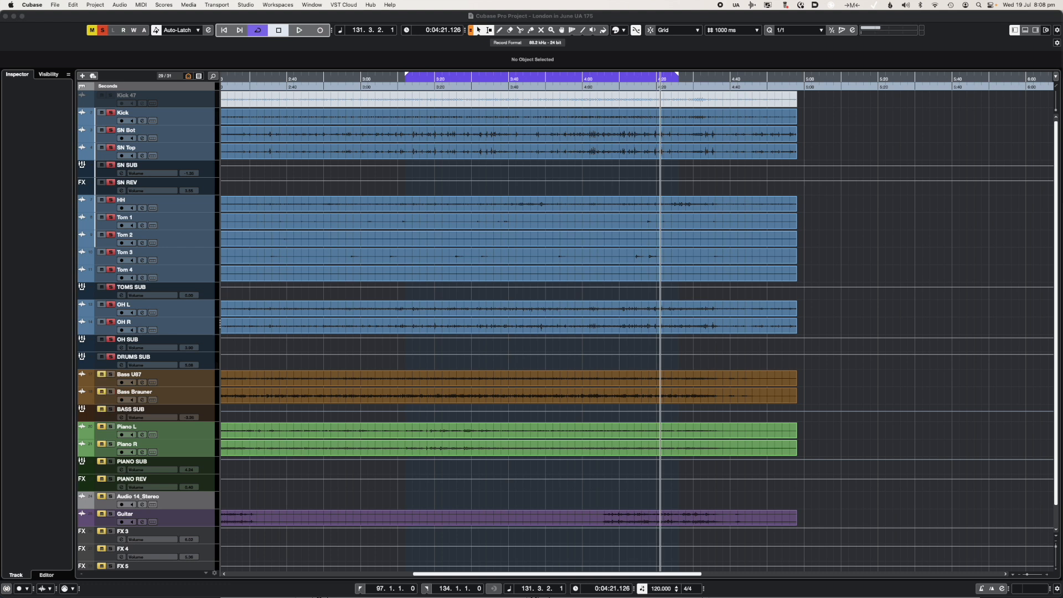
# - Solo the bass tracks instead of the drums and stack the BASS SUB's 176 compressor window above its 175-B window
pyautogui.click(102, 30)
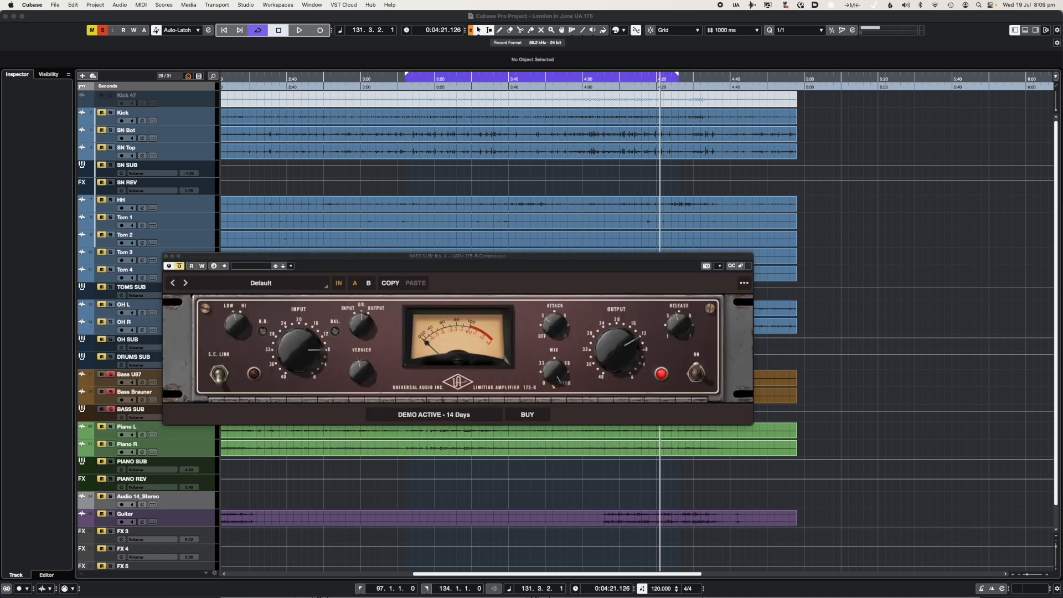
pyautogui.moveTo(288, 260); pyautogui.dragTo(320, 68)
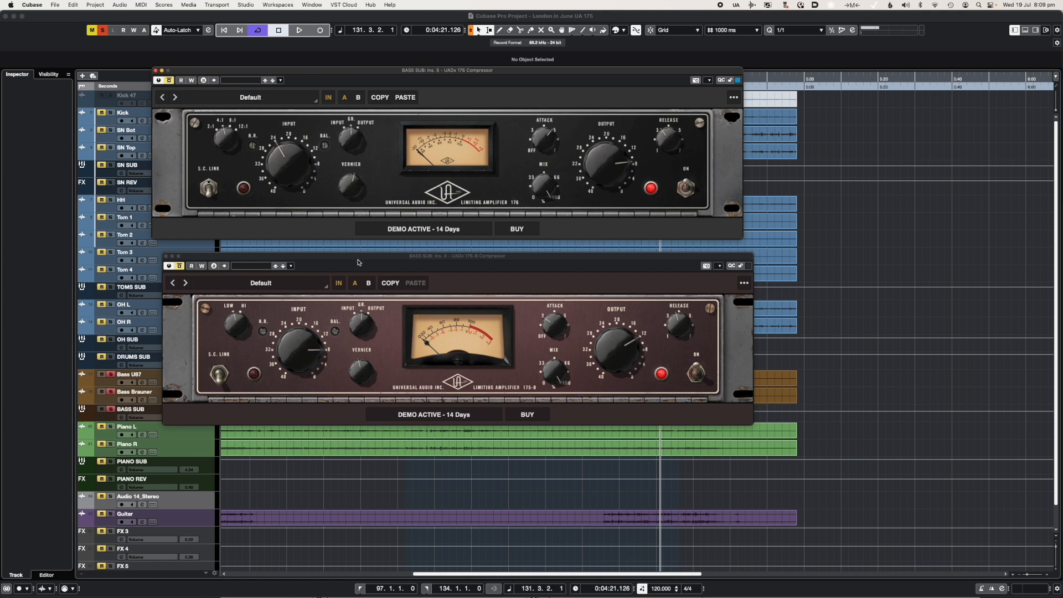
pyautogui.moveTo(343, 258); pyautogui.dragTo(334, 247)
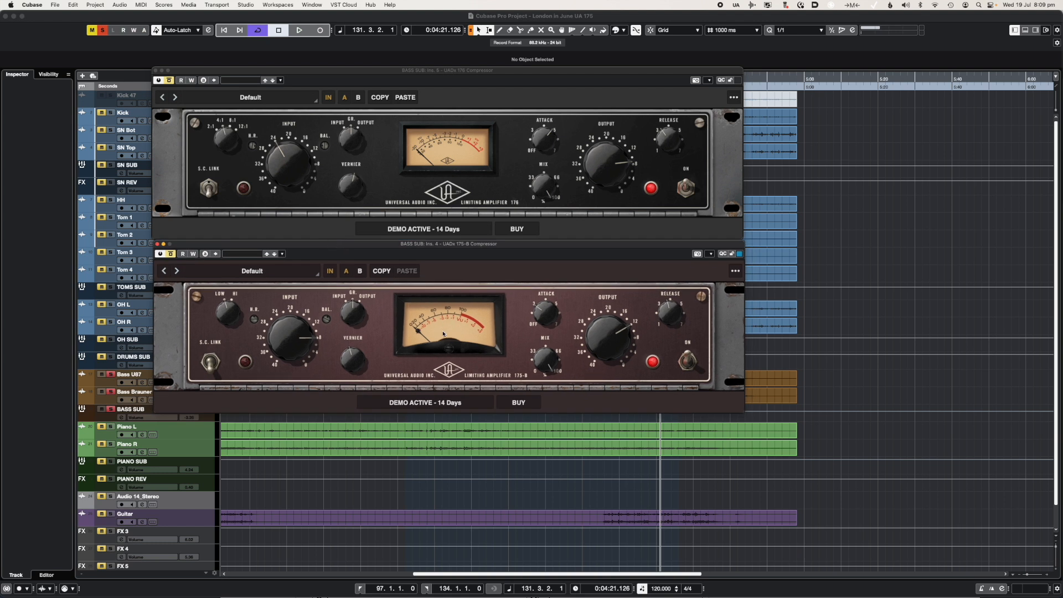
# - View settings B and A of the BASS SUB's 175-B, and play the bass briefly with both compressors bypassed
pyautogui.click(358, 271)
pyautogui.click(347, 270)
pyautogui.press('space')
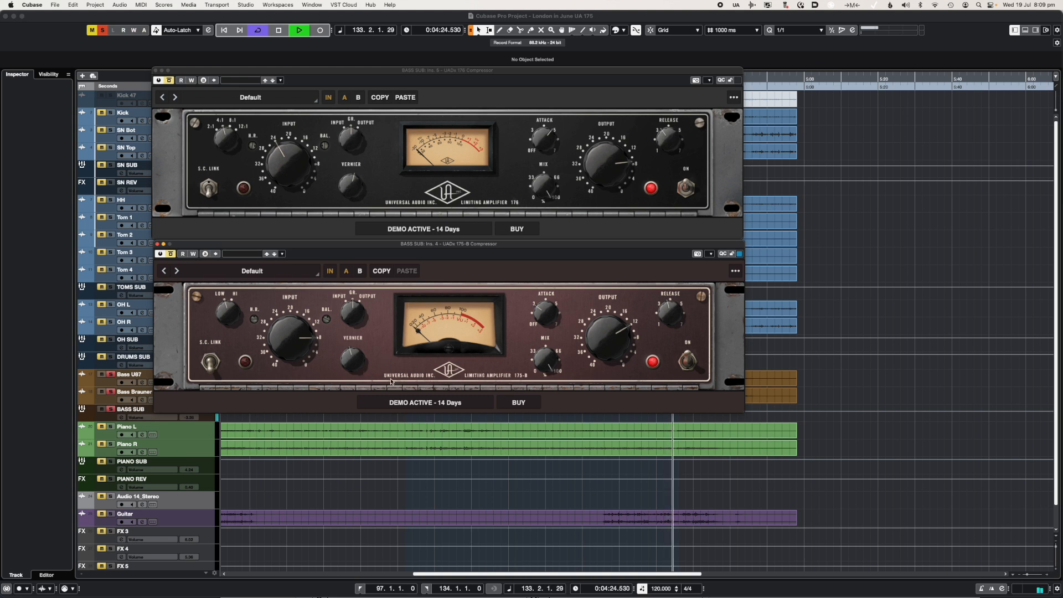
pyautogui.press('space')
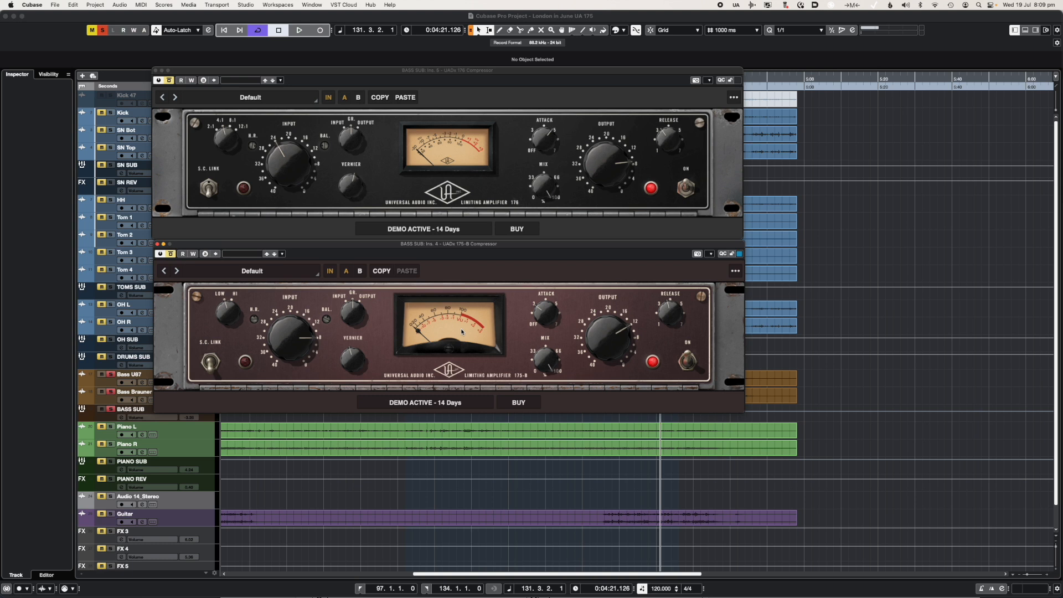
# - Play the soloed bass and compare the BASS SUB's 175-B compressor repeatedly bypassed and engaged, leaving it engaged
pyautogui.press('space')
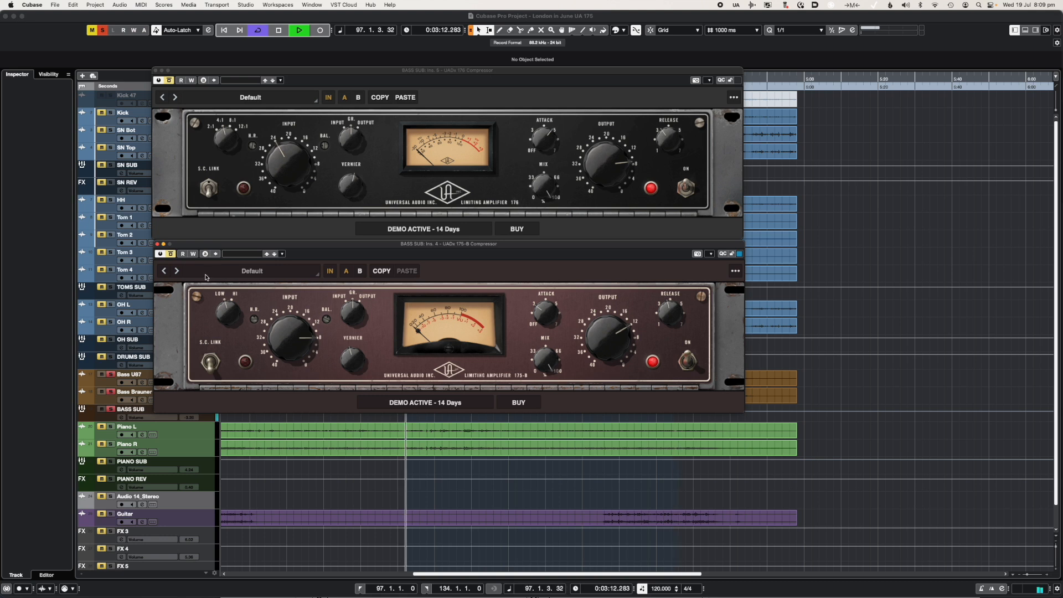
pyautogui.click(170, 254)
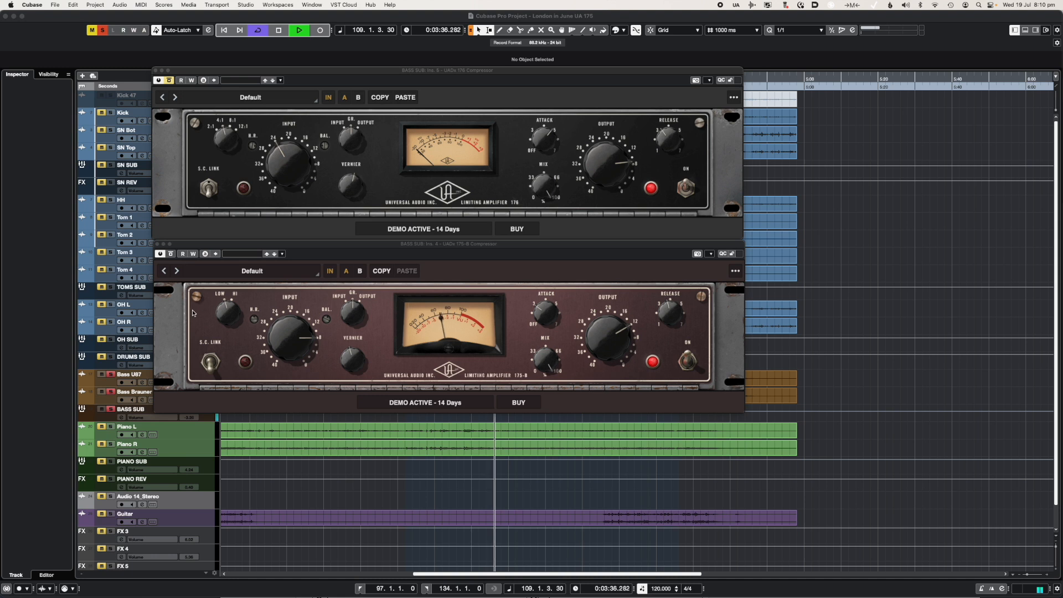
pyautogui.click(171, 254)
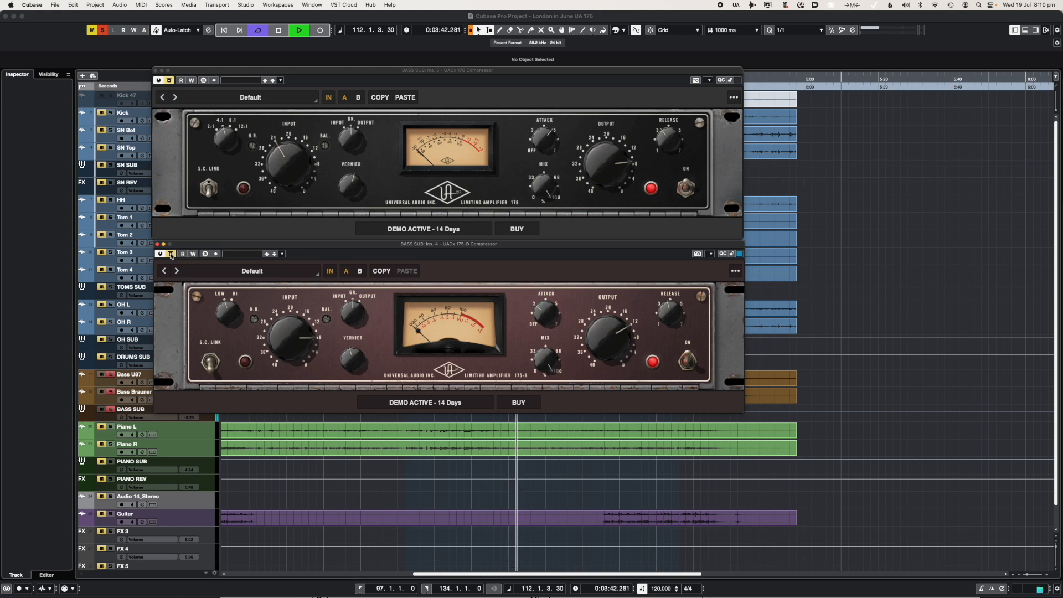
pyautogui.click(171, 254)
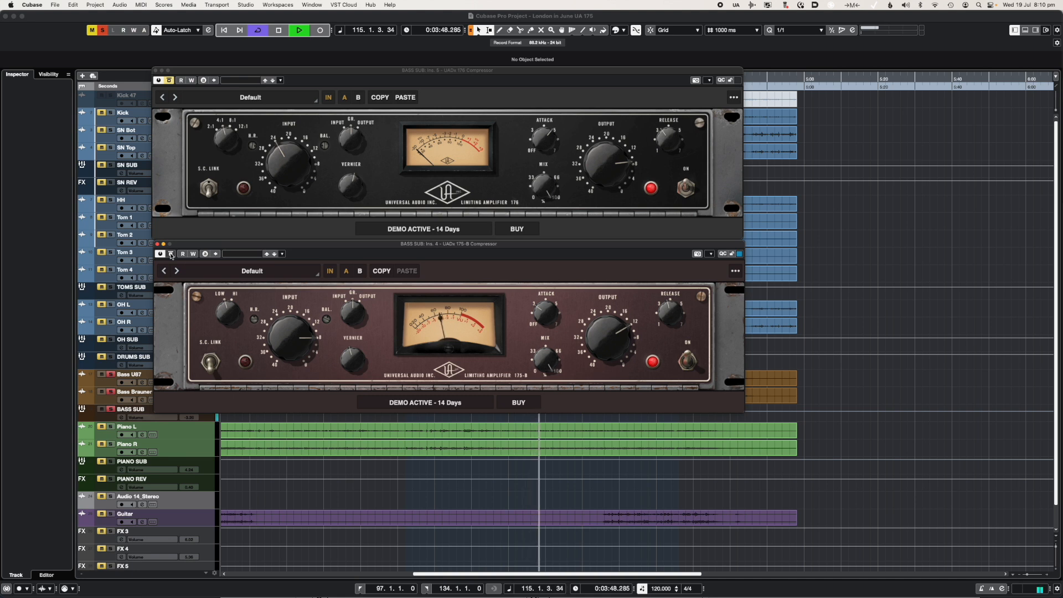
pyautogui.click(171, 254)
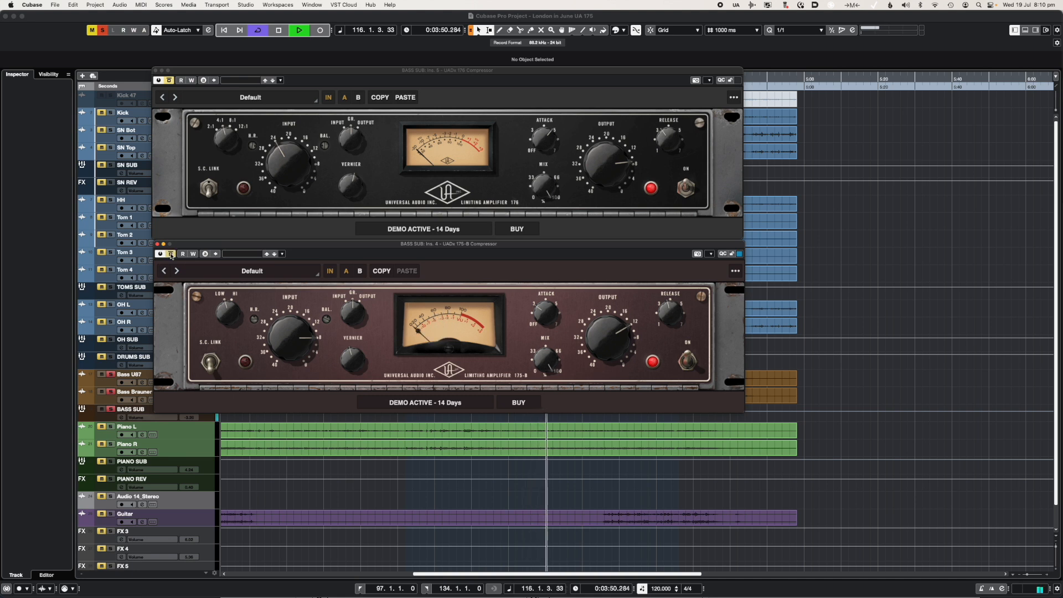
pyautogui.click(171, 255)
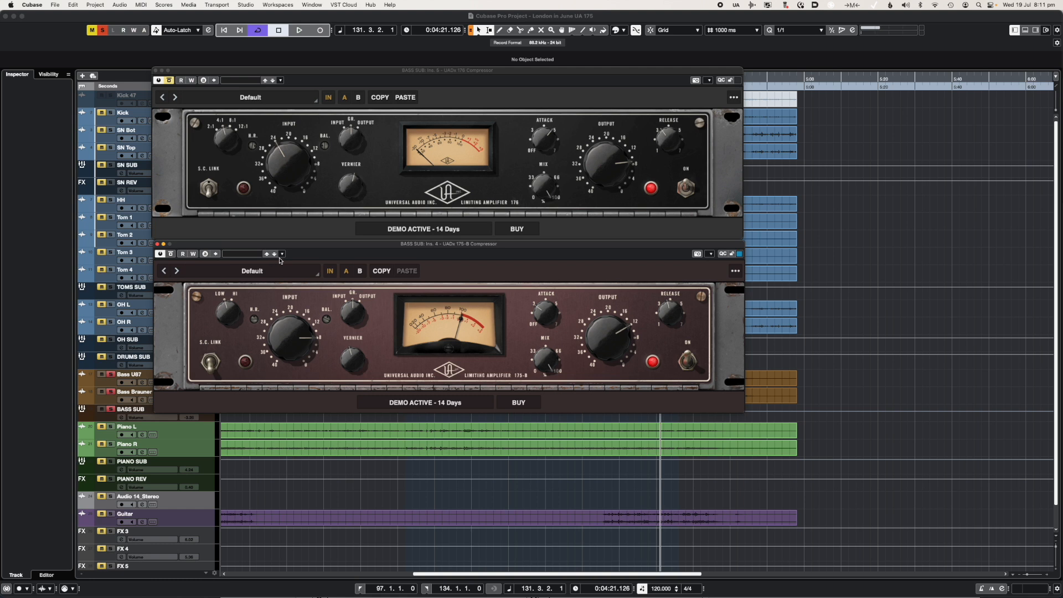
# - Swap the BASS SUB's 175-B for the 176 compressor and play the soloed bass through it
pyautogui.moveTo(301, 245); pyautogui.dragTo(305, 241)
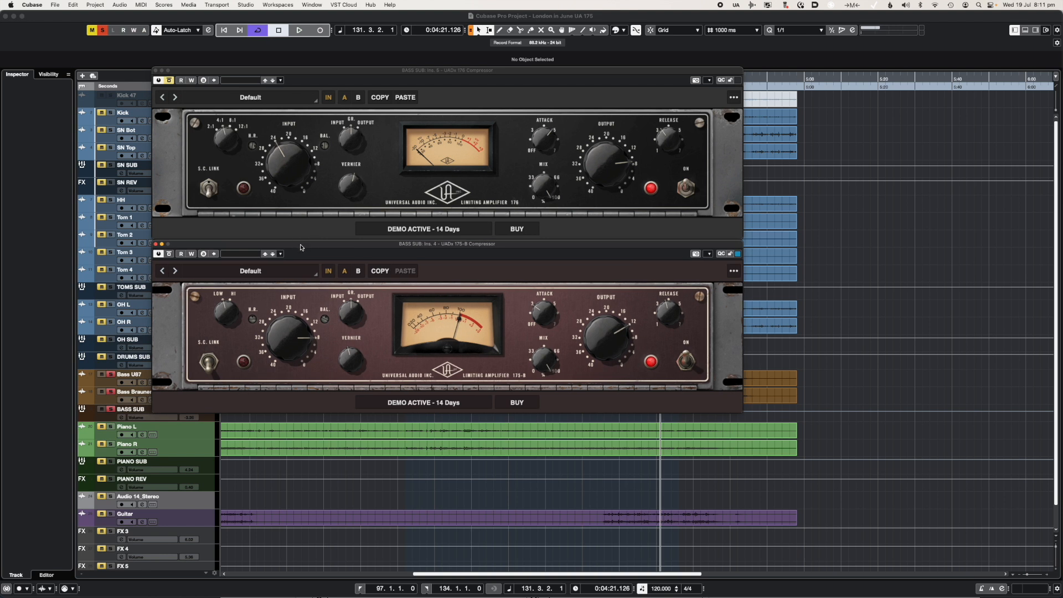
pyautogui.click(169, 254)
pyautogui.click(169, 80)
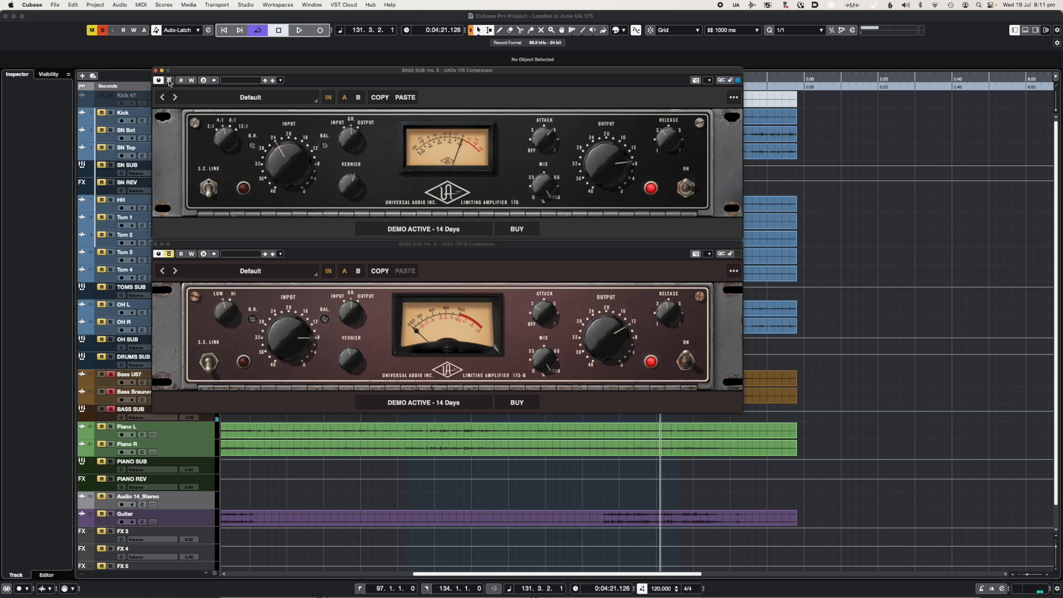
pyautogui.click(169, 81)
pyautogui.press('space')
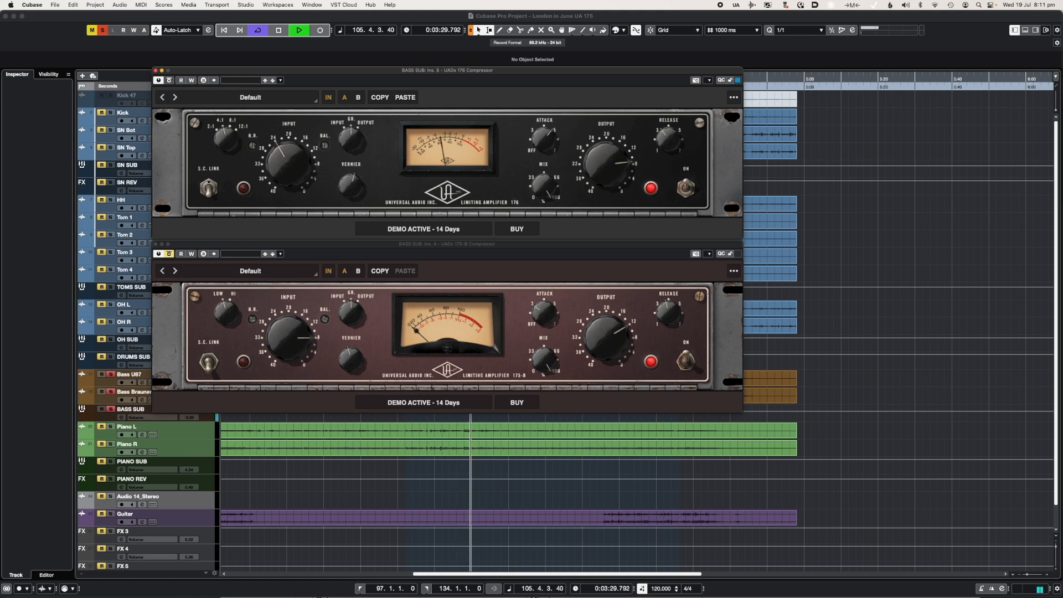
pyautogui.press('space')
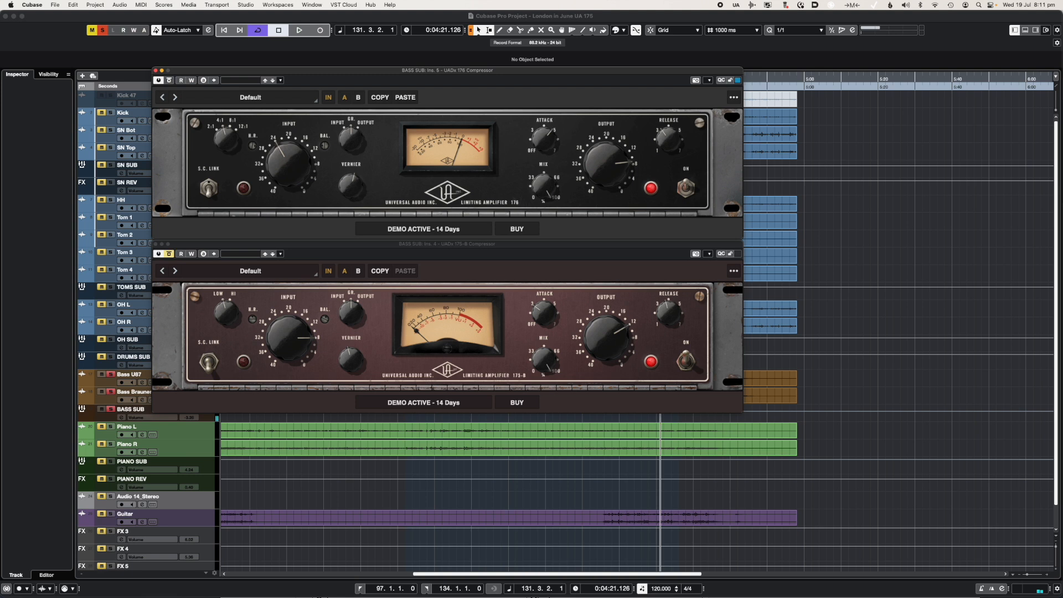
# - Clear the bass solo and compare the full mix with the BASS SUB's 176 compressor bypassed and engaged, leaving it bypassed
pyautogui.click(102, 31)
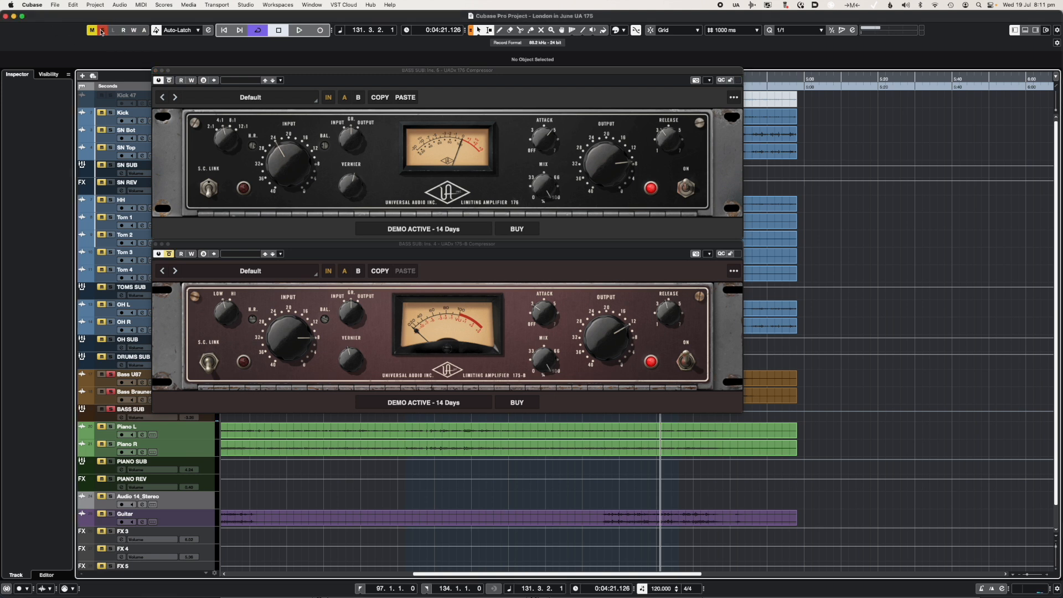
pyautogui.click(169, 81)
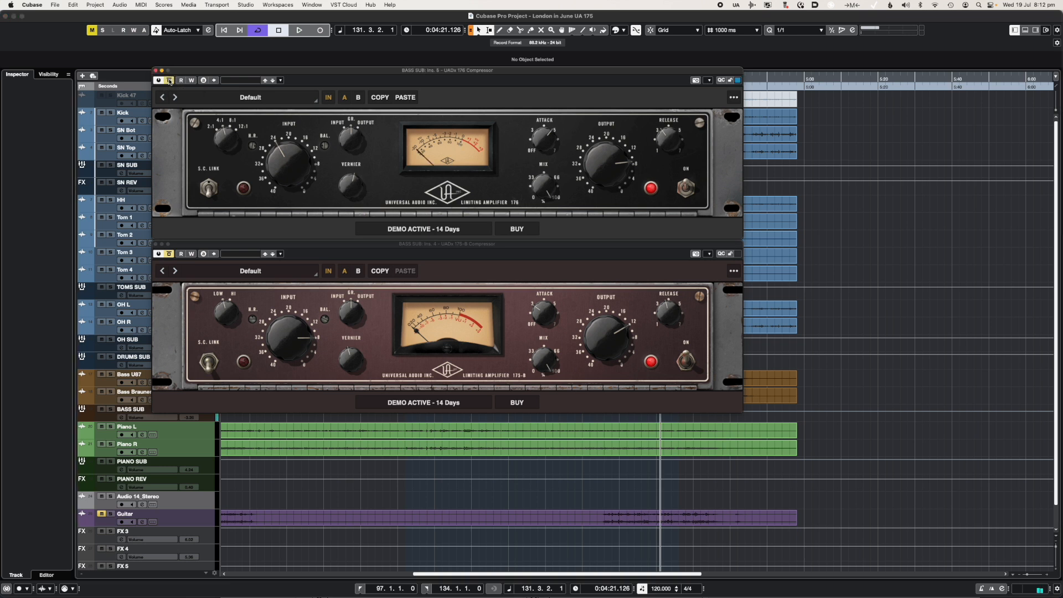
pyautogui.press('space')
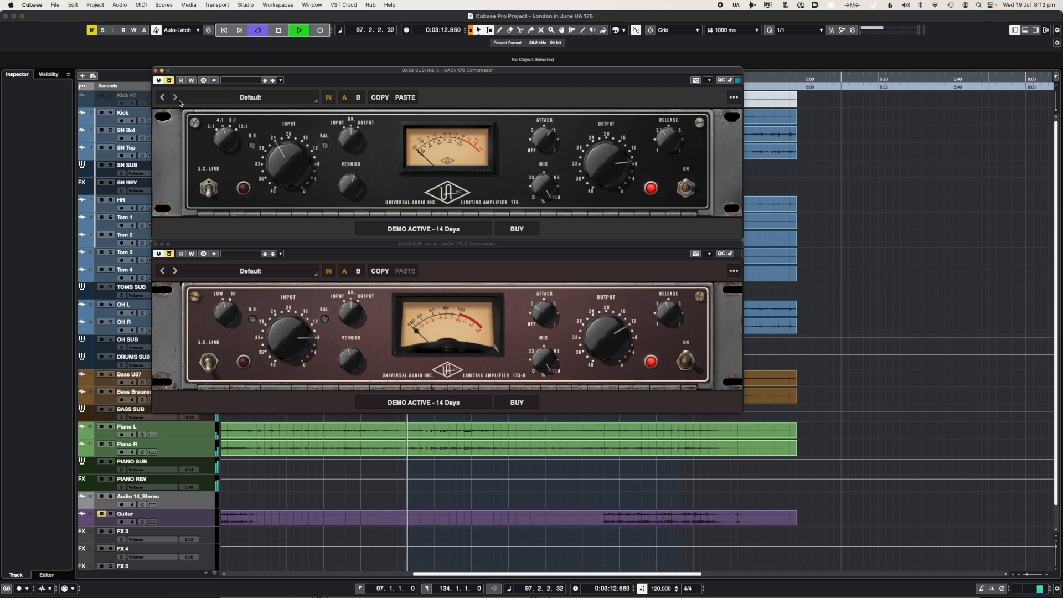
pyautogui.click(170, 80)
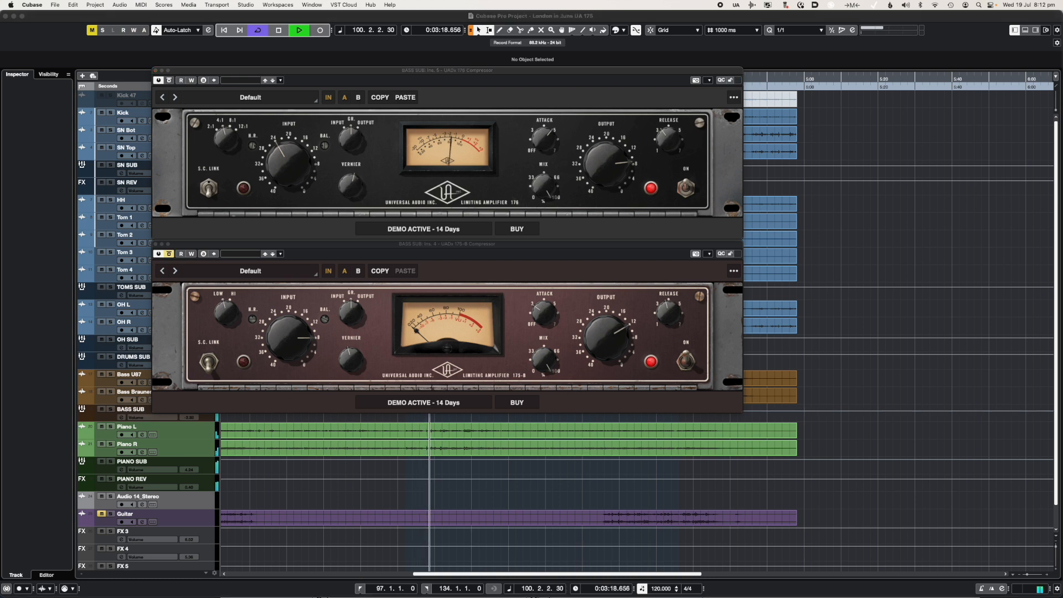
pyautogui.click(170, 82)
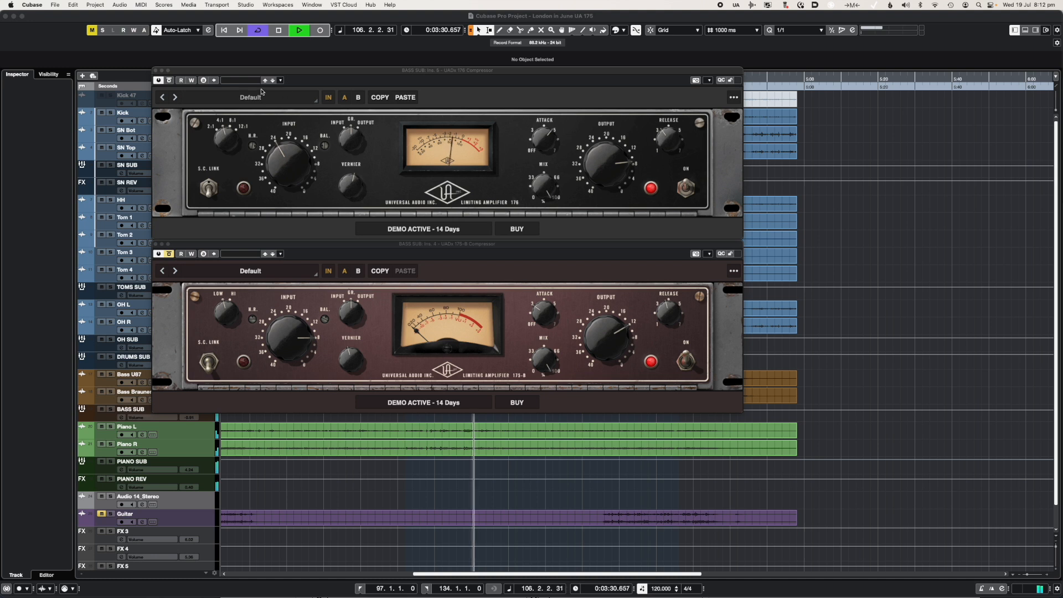
pyautogui.click(169, 80)
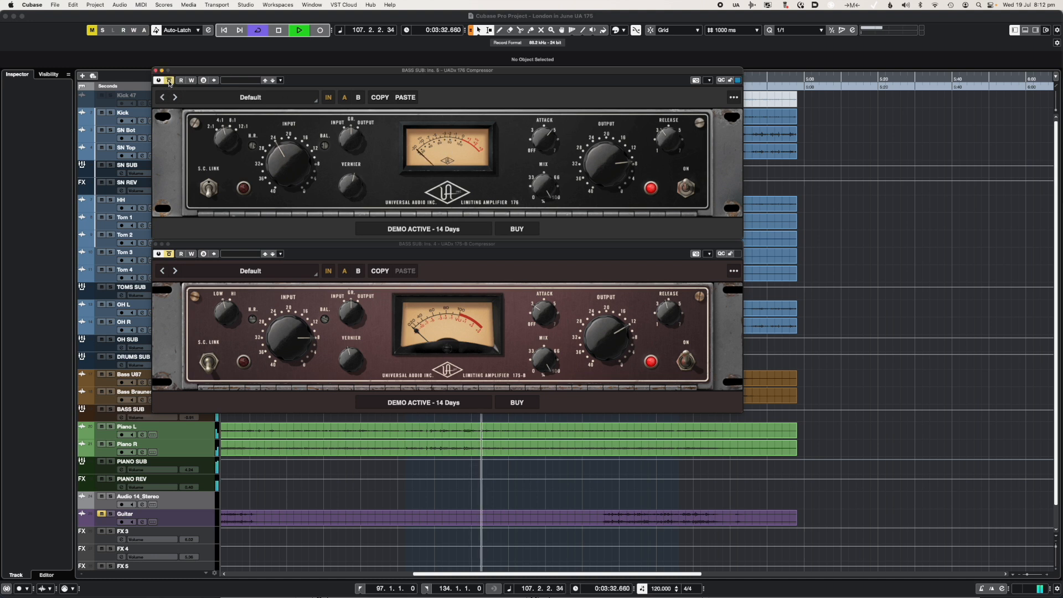
pyautogui.click(170, 81)
pyautogui.click(170, 81)
# - Engage the BASS SUB's 175-B compressor for the rest of the full-mix playback, and stop playback
pyautogui.click(169, 254)
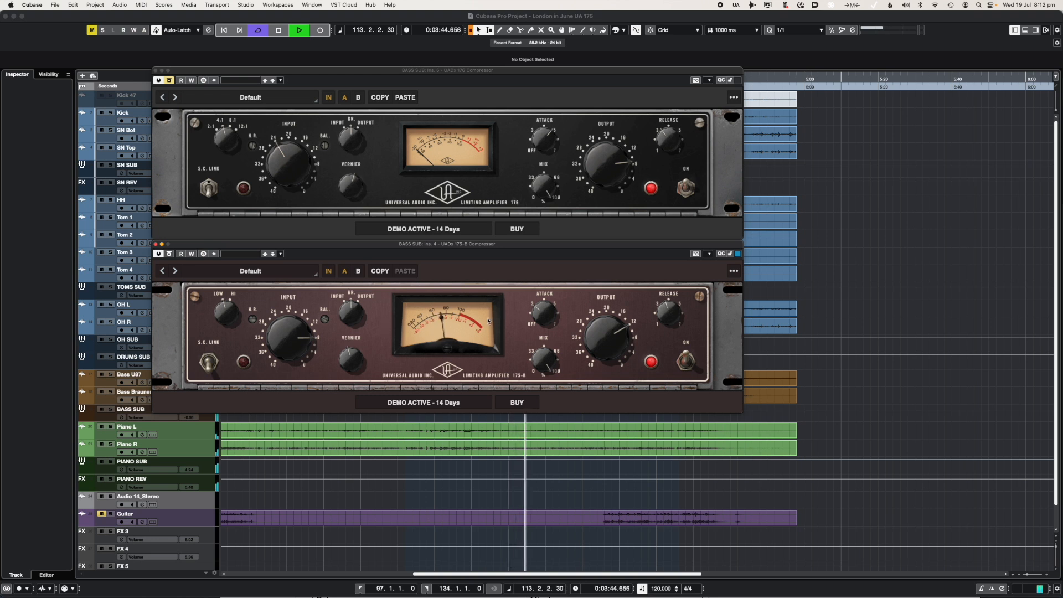
pyautogui.click(170, 254)
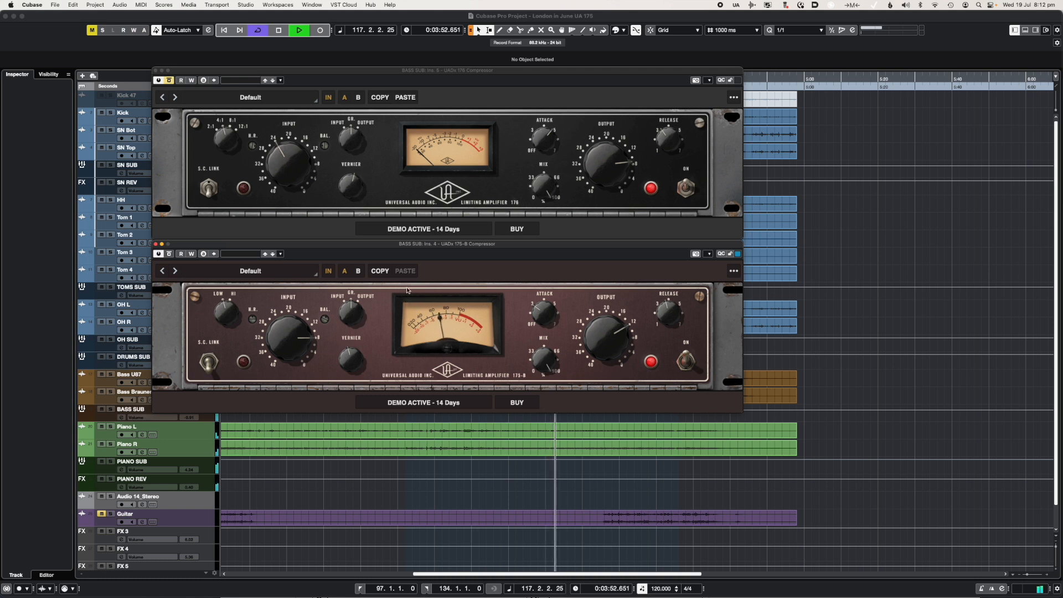
pyautogui.press('space')
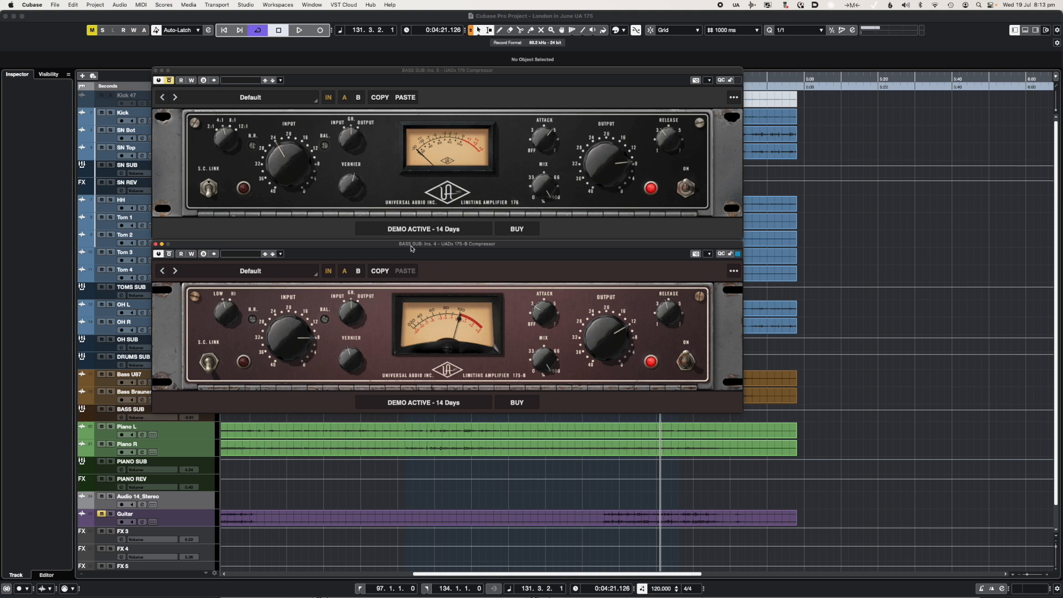
# - Close the BASS SUB's 176 and 175-B compressor windows
pyautogui.moveTo(434, 246); pyautogui.dragTo(432, 245)
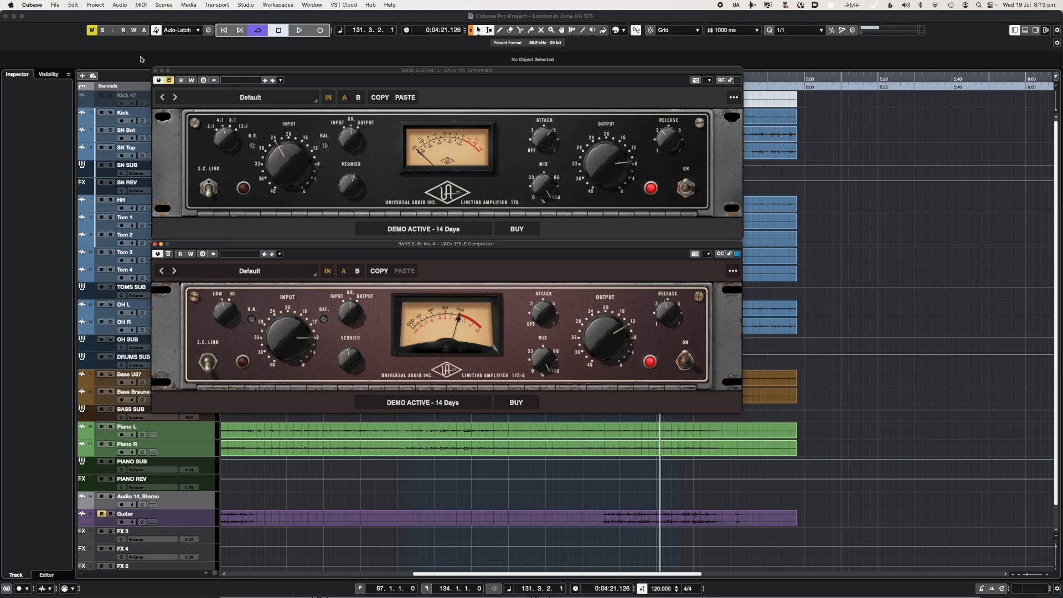
pyautogui.click(155, 71)
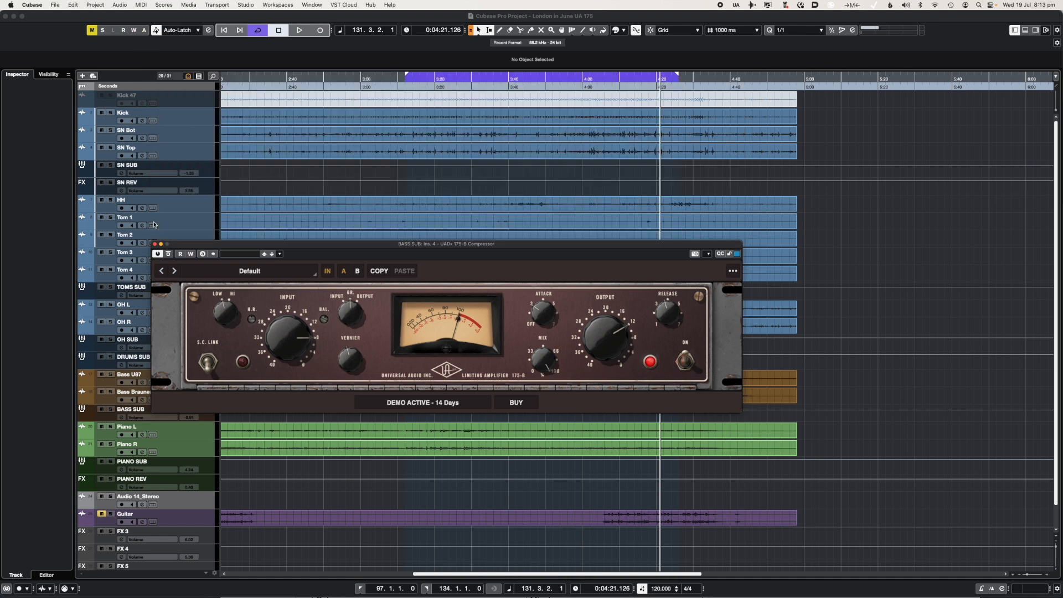
pyautogui.click(154, 244)
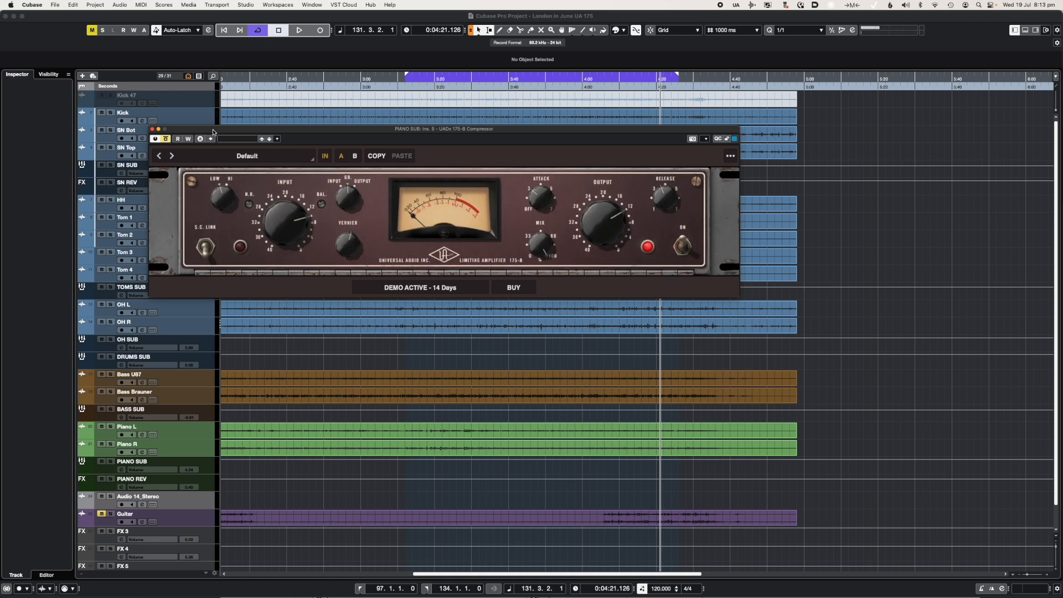
# - Solo the piano tracks and play them with the PIANO SUB's 175-B compressor first bypassed, followed by engaged
pyautogui.moveTo(213, 131); pyautogui.dragTo(227, 113)
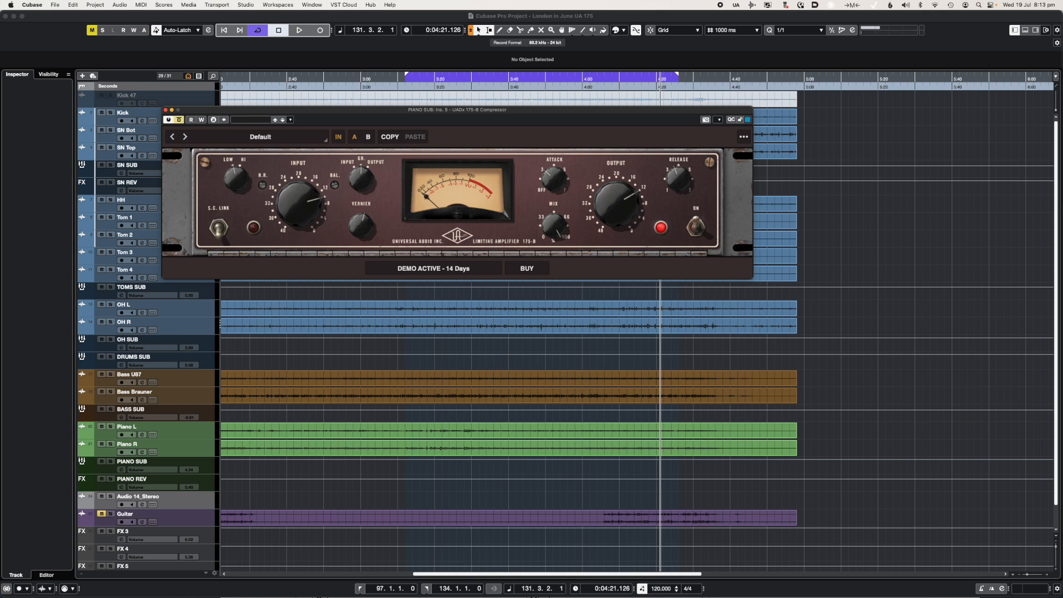
pyautogui.press('s')
pyautogui.press('space')
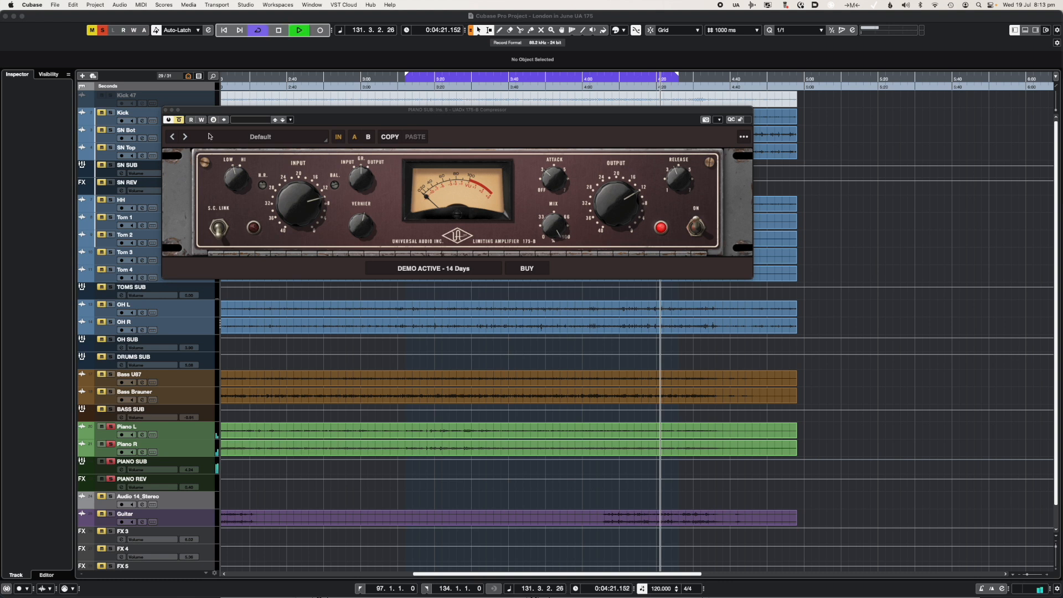
pyautogui.click(179, 121)
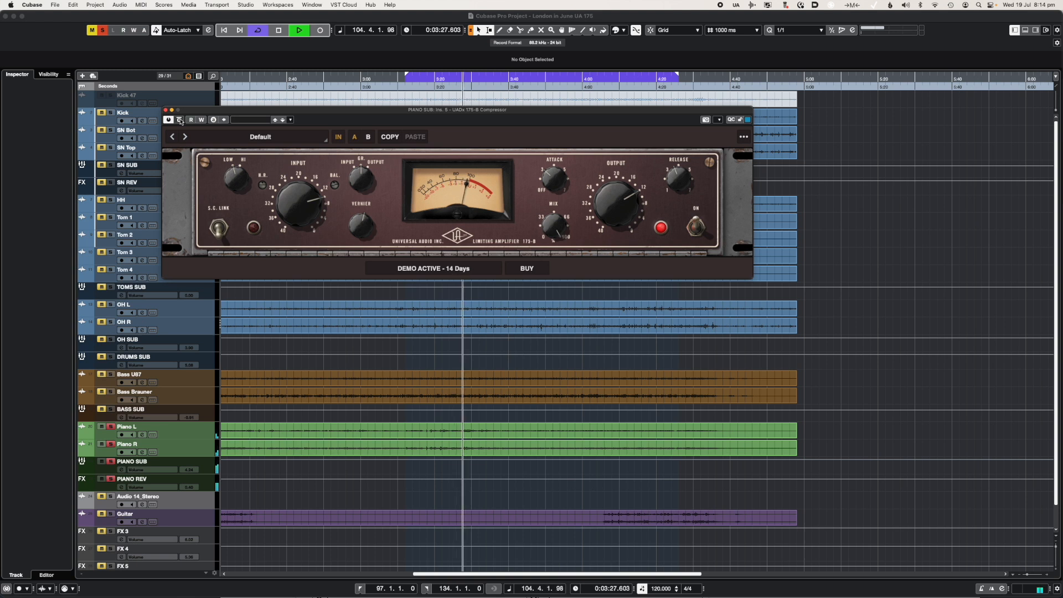
pyautogui.press('space')
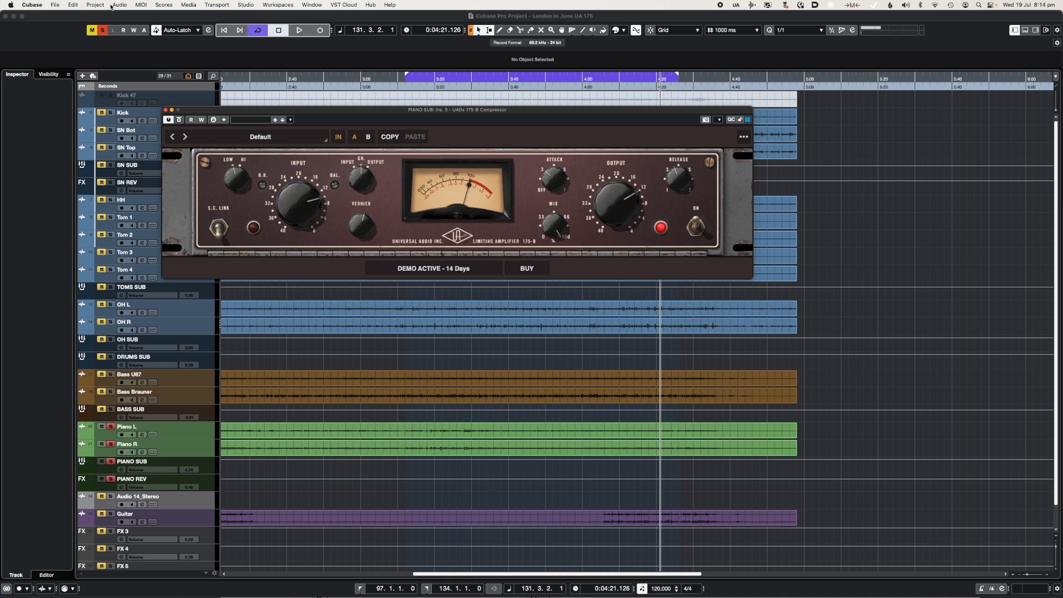
# - Clear the piano solo and compare the full mix with the PIANO SUB's 175-B compressor bypassed and engaged
pyautogui.click(105, 32)
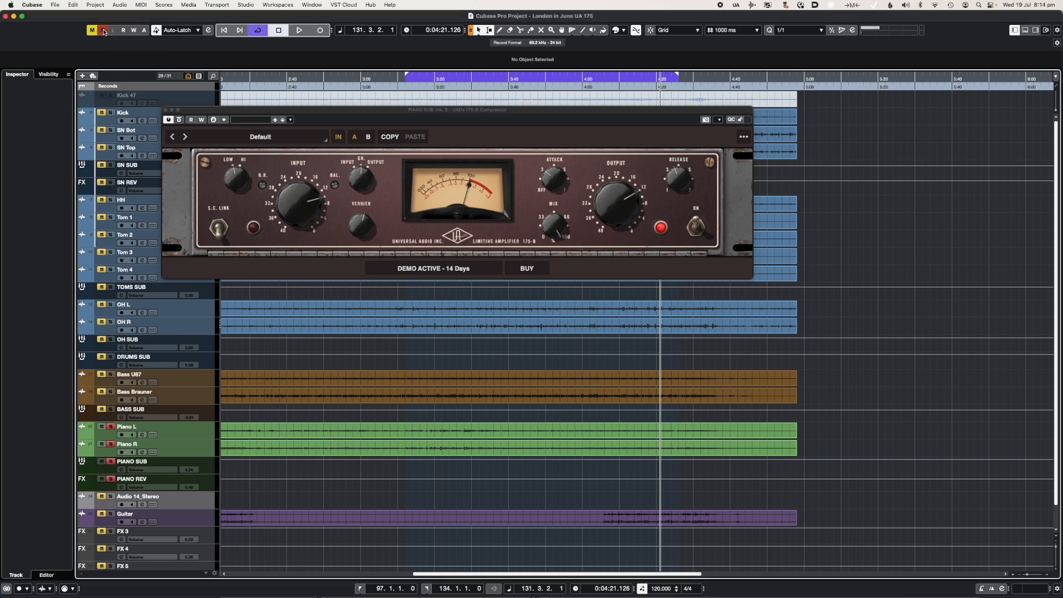
pyautogui.click(104, 31)
pyautogui.moveTo(224, 110); pyautogui.dragTo(226, 106)
pyautogui.moveTo(367, 106); pyautogui.dragTo(344, 102)
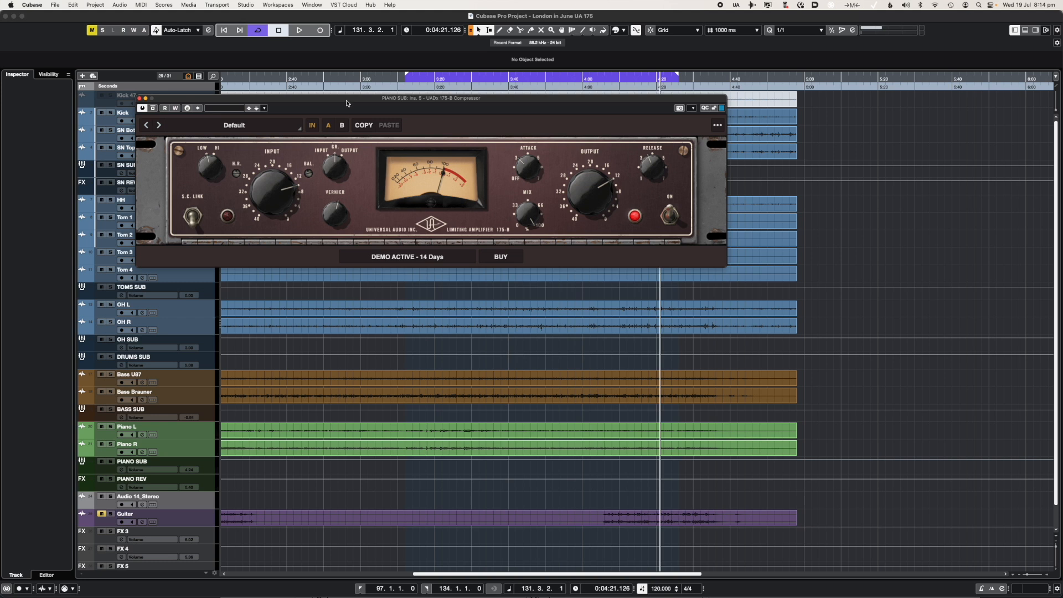
pyautogui.moveTo(344, 104); pyautogui.dragTo(347, 100)
pyautogui.click(156, 107)
pyautogui.press('space')
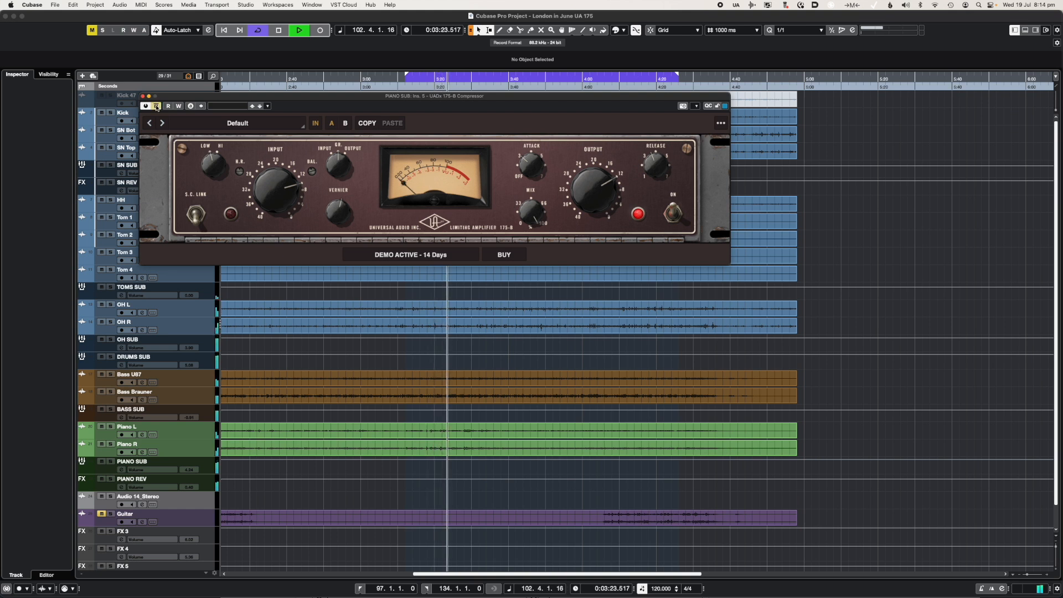
pyautogui.click(157, 106)
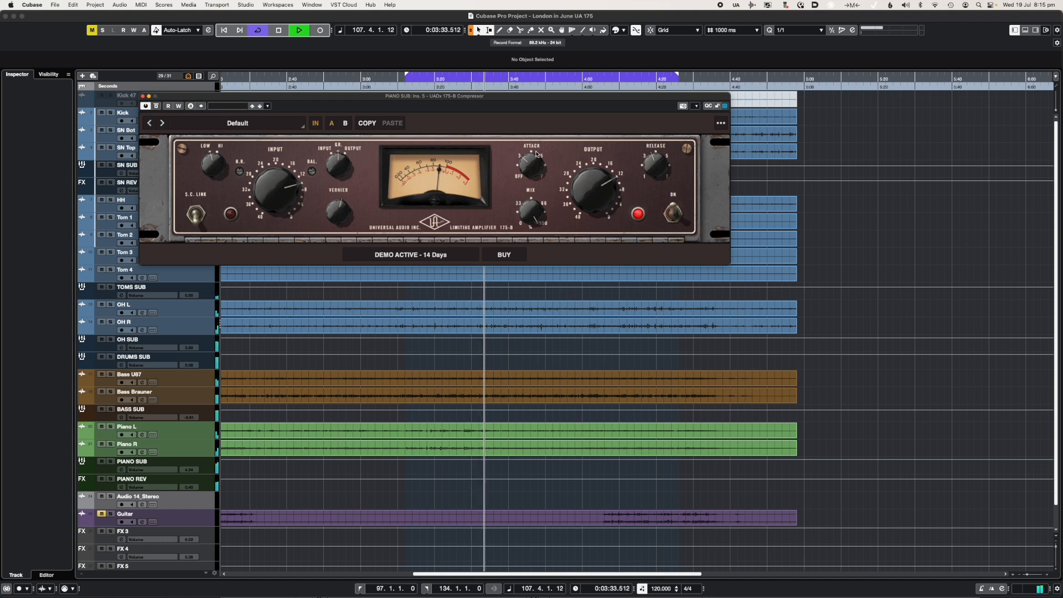
# - Adjust the attack, release and balance controls of the PIANO SUB's 175-B during playback, and compare it bypassed and engaged
pyautogui.moveTo(530, 162); pyautogui.dragTo(530, 168)
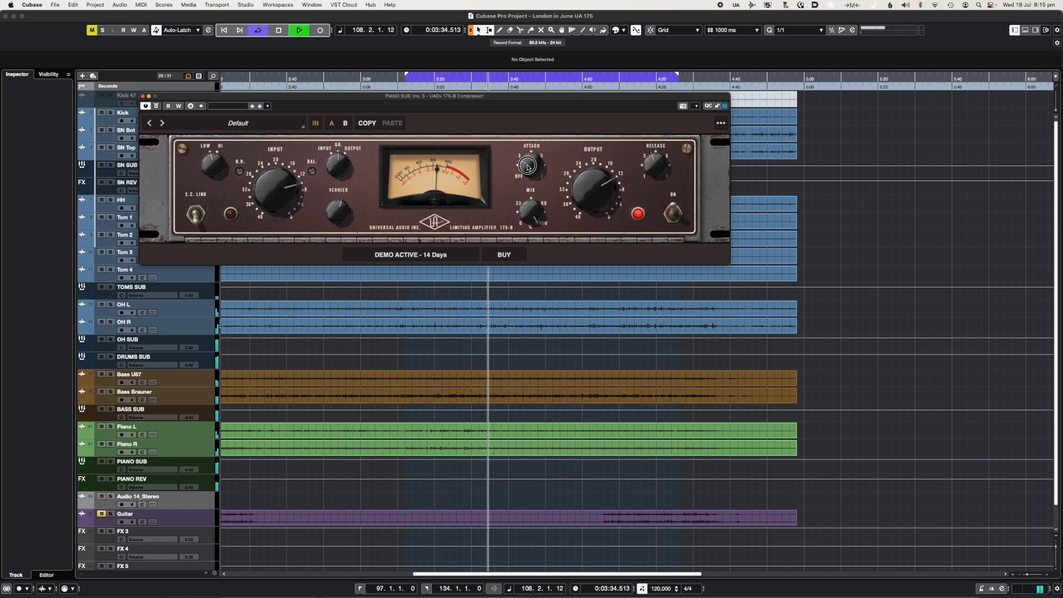
pyautogui.moveTo(655, 164); pyautogui.dragTo(662, 151)
pyautogui.click(660, 156)
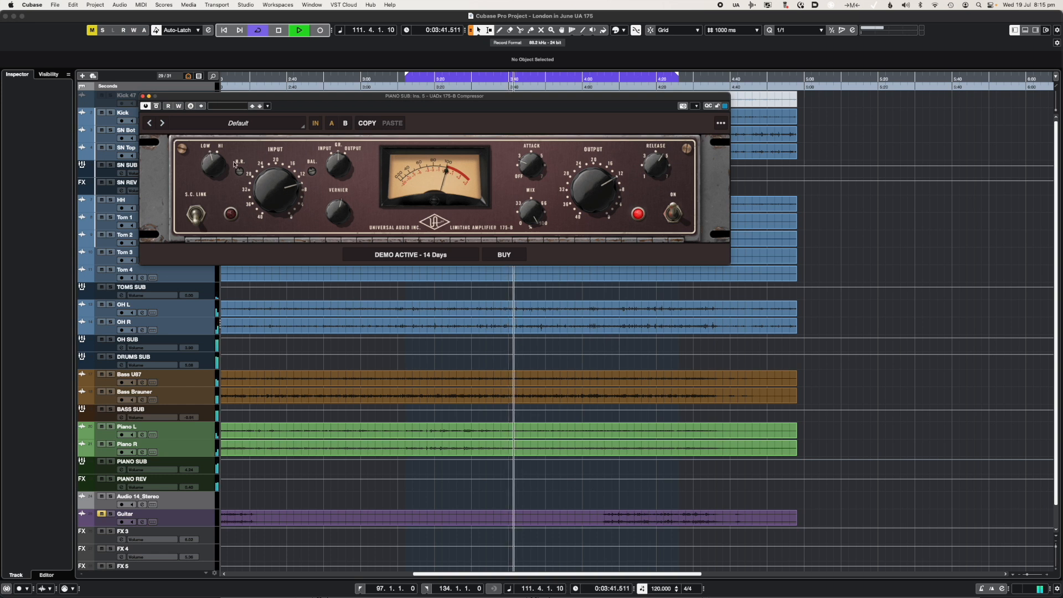
pyautogui.moveTo(313, 170); pyautogui.dragTo(314, 149)
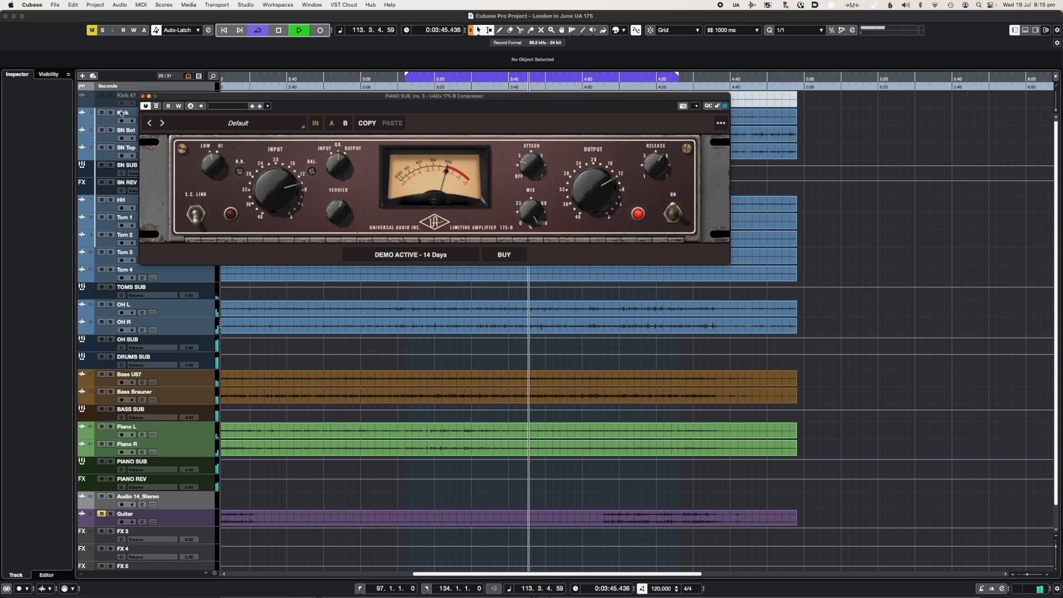
pyautogui.click(156, 106)
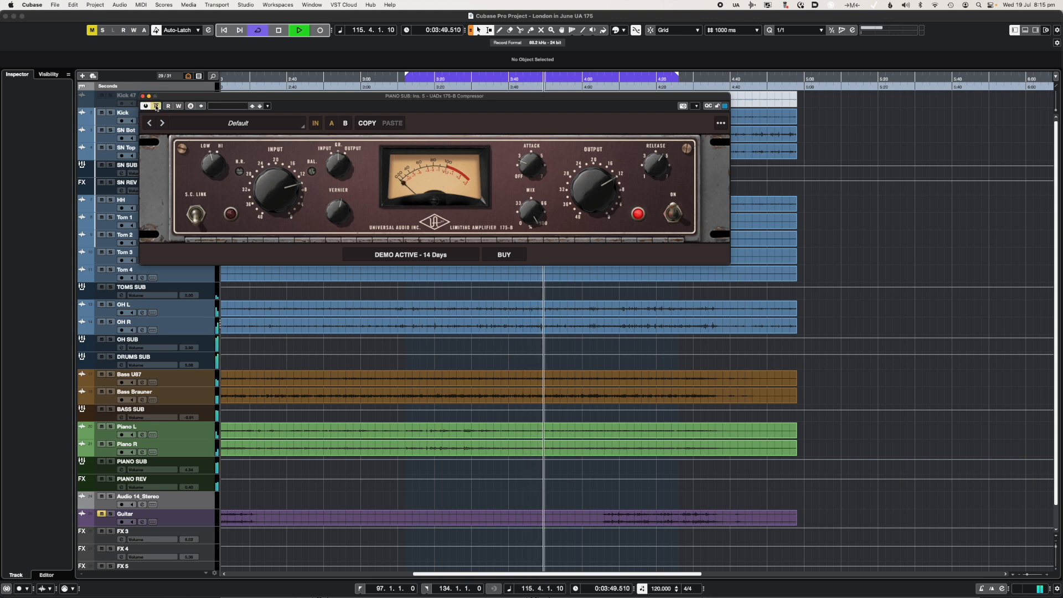
pyautogui.click(157, 107)
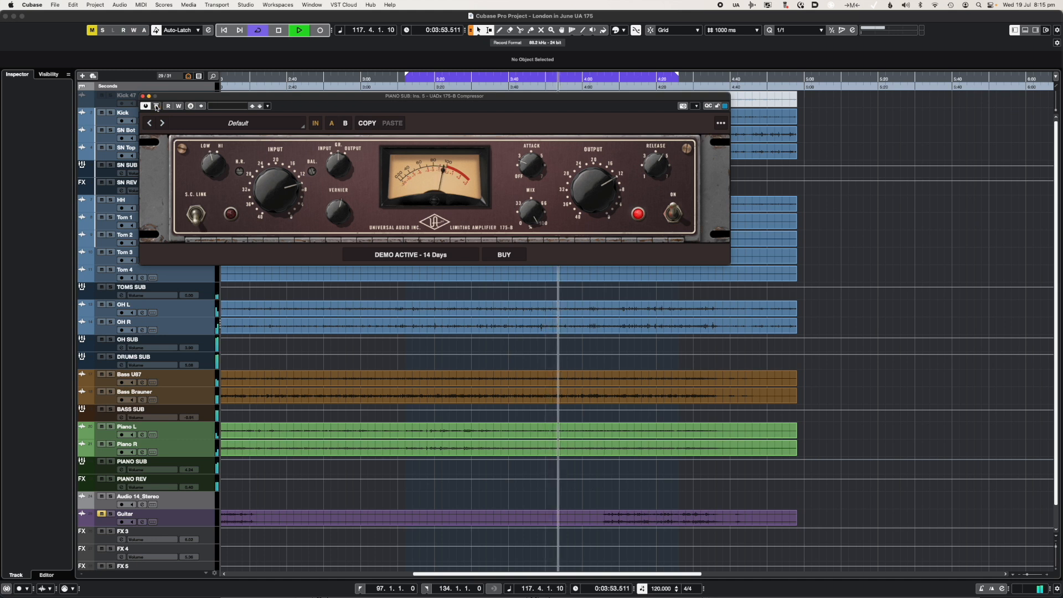
# - Compare the full mix with the PIANO SUB's 175-B bypassed and engaged, stop playback, and close the compressor window
pyautogui.click(156, 106)
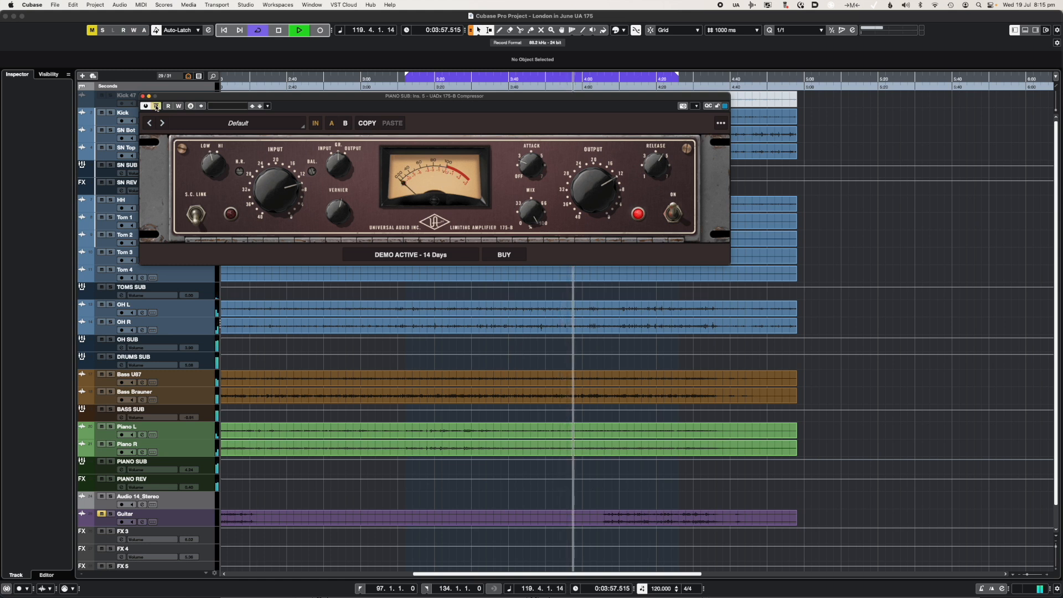
pyautogui.click(156, 107)
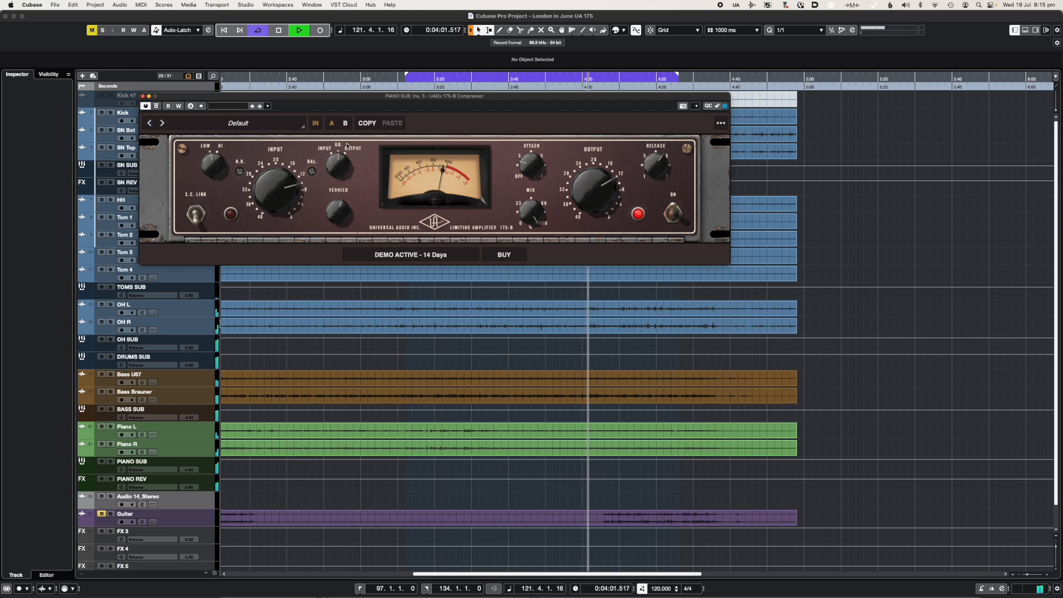
pyautogui.press('space')
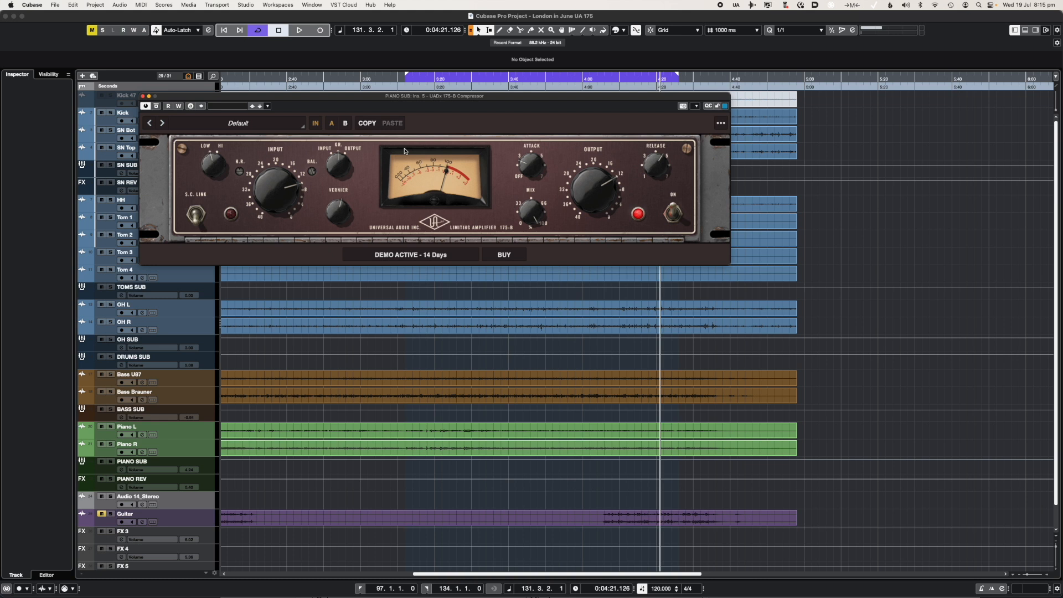
pyautogui.click(143, 97)
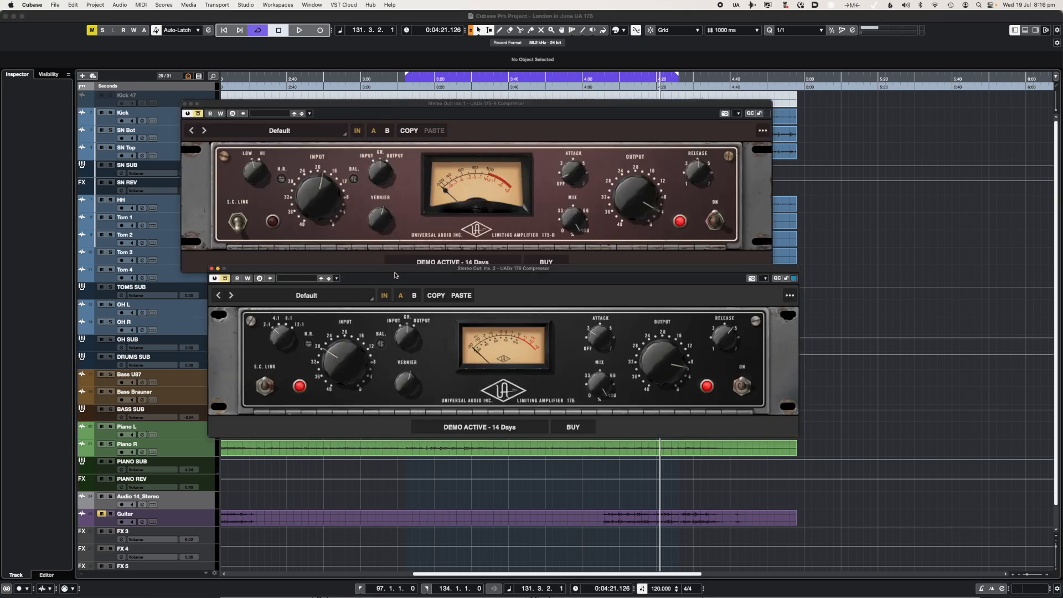
# - Arrange the Stereo Out's 175-B and 176 windows apart, and compare the 175-B bypassed, engaged, and on settings B and A during playback
pyautogui.moveTo(385, 273); pyautogui.dragTo(346, 281)
pyautogui.moveTo(340, 103); pyautogui.dragTo(324, 81)
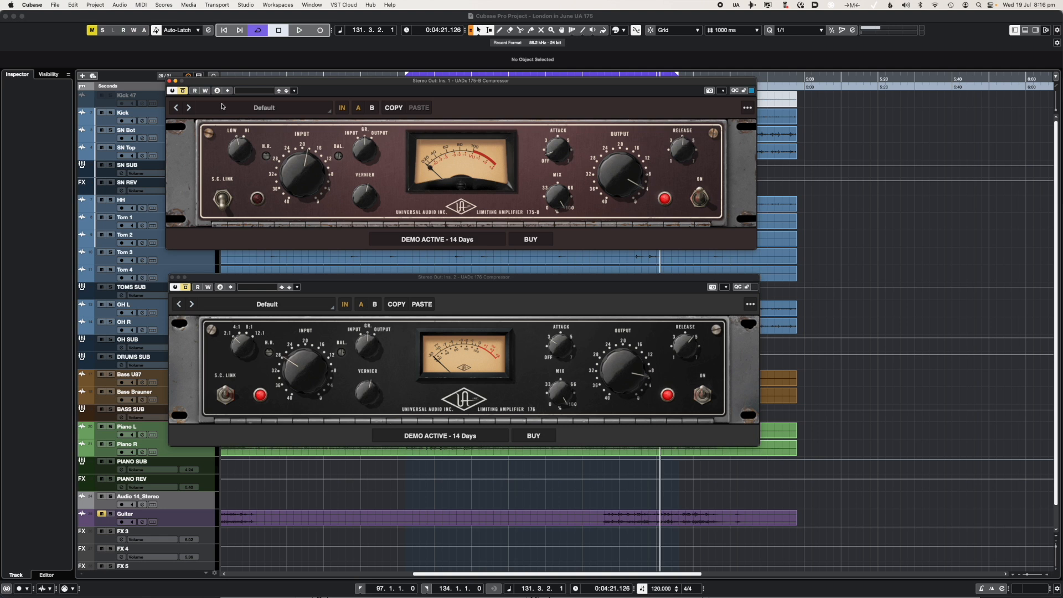
pyautogui.press('space')
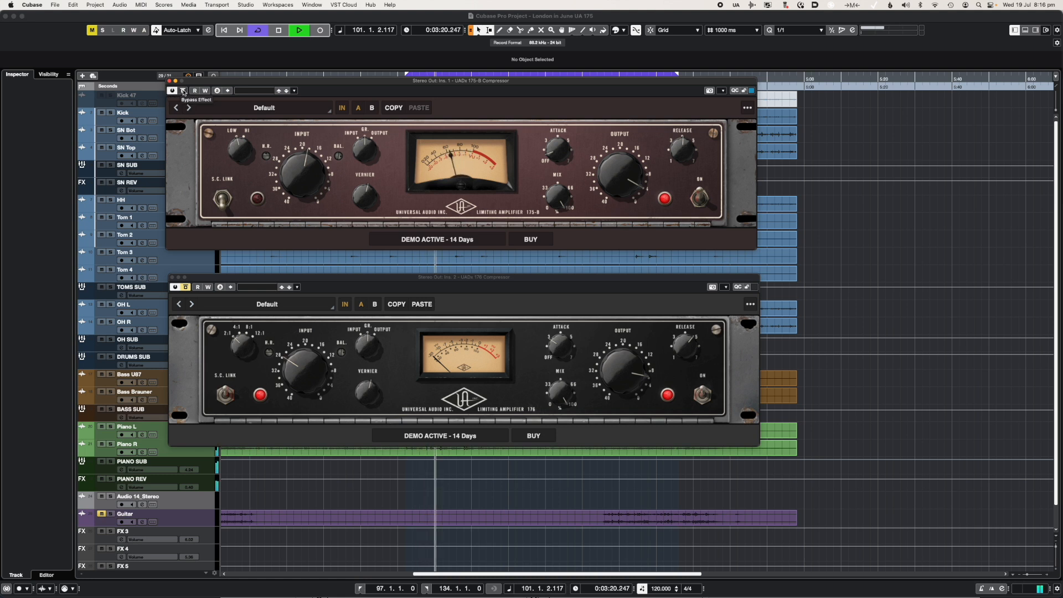
pyautogui.click(184, 91)
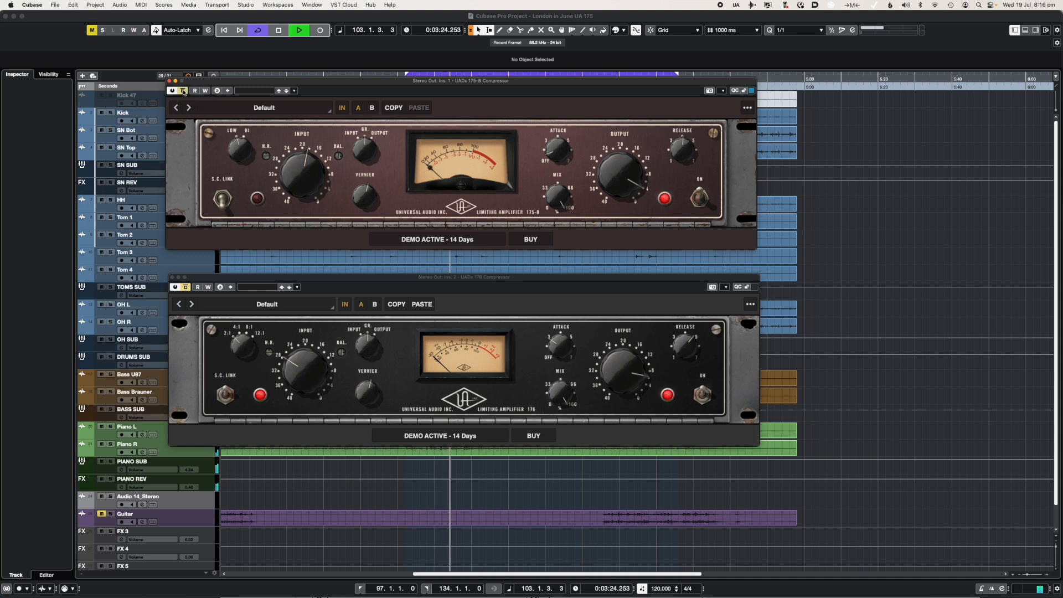
pyautogui.click(183, 91)
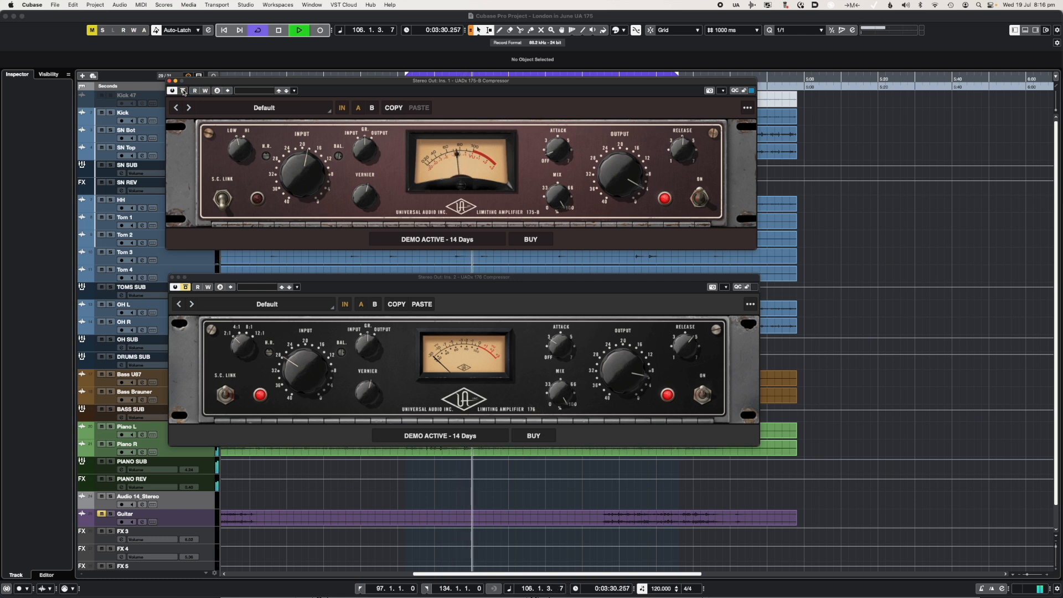
pyautogui.click(371, 108)
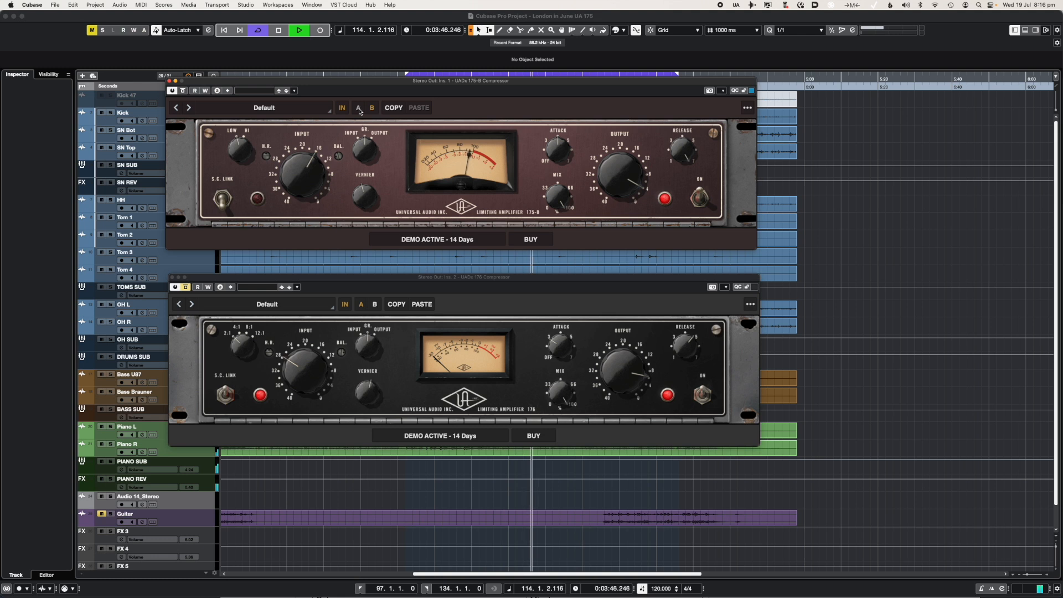
pyautogui.click(359, 111)
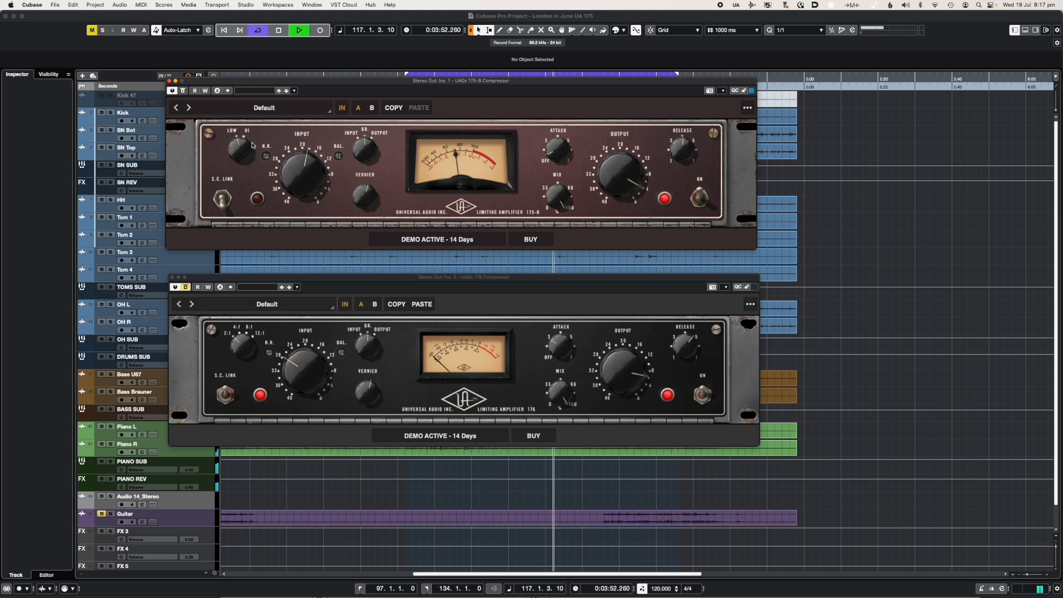
# - Adjust the Stereo Out 175-B's input and output with the S.C. Link switched on, and compare it bypassed and engaged
pyautogui.moveTo(299, 171); pyautogui.dragTo(303, 171)
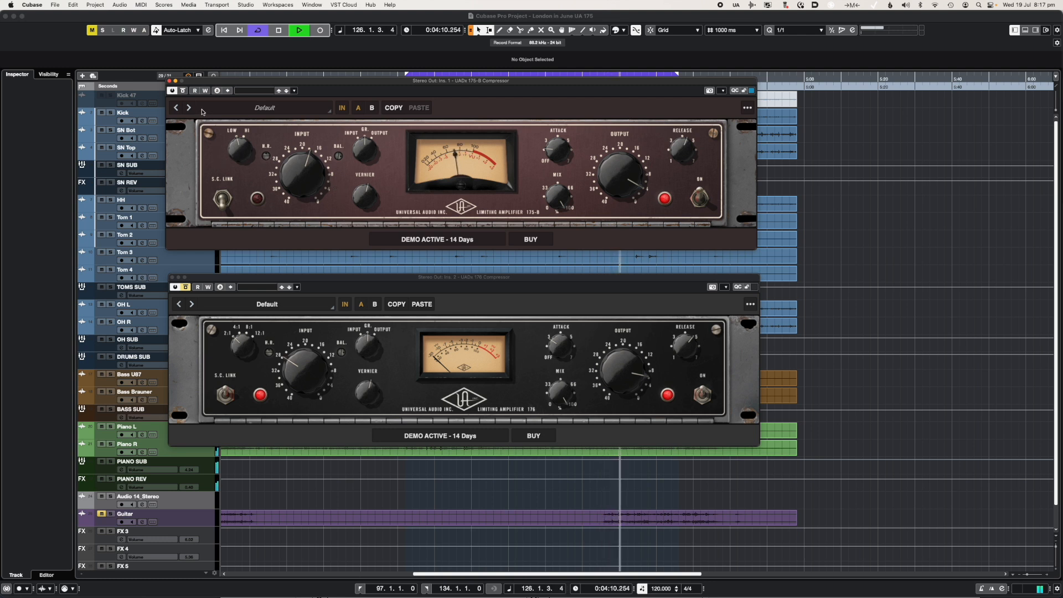
pyautogui.click(224, 199)
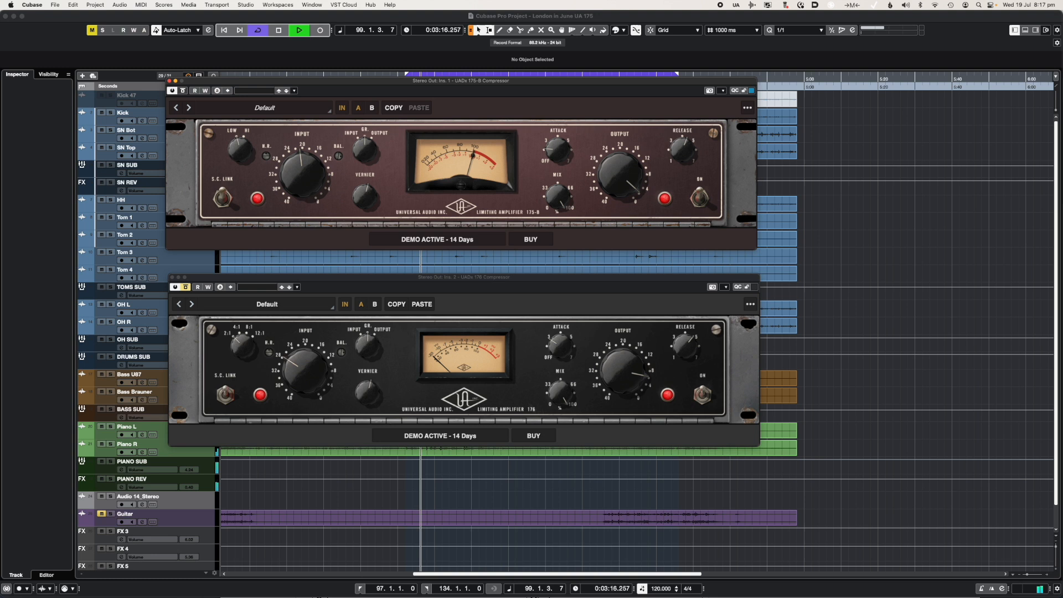
pyautogui.click(183, 91)
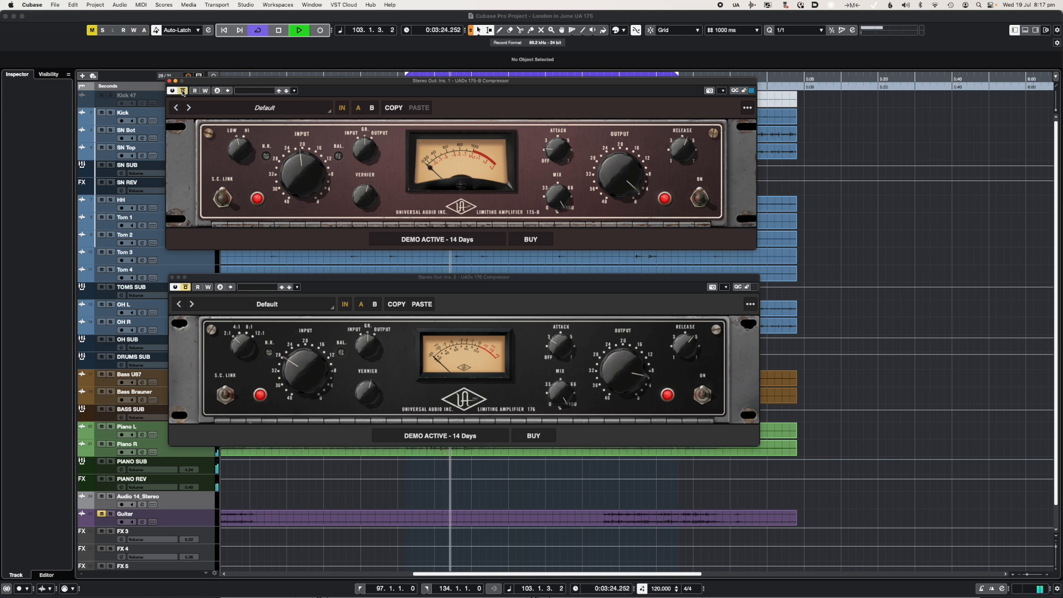
pyautogui.click(184, 91)
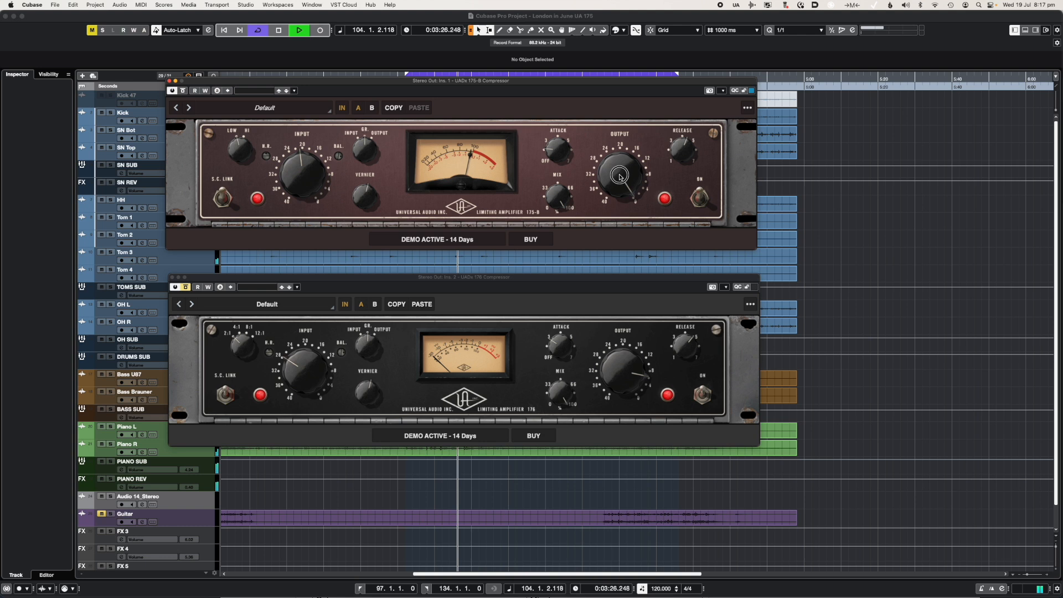
pyautogui.click(183, 91)
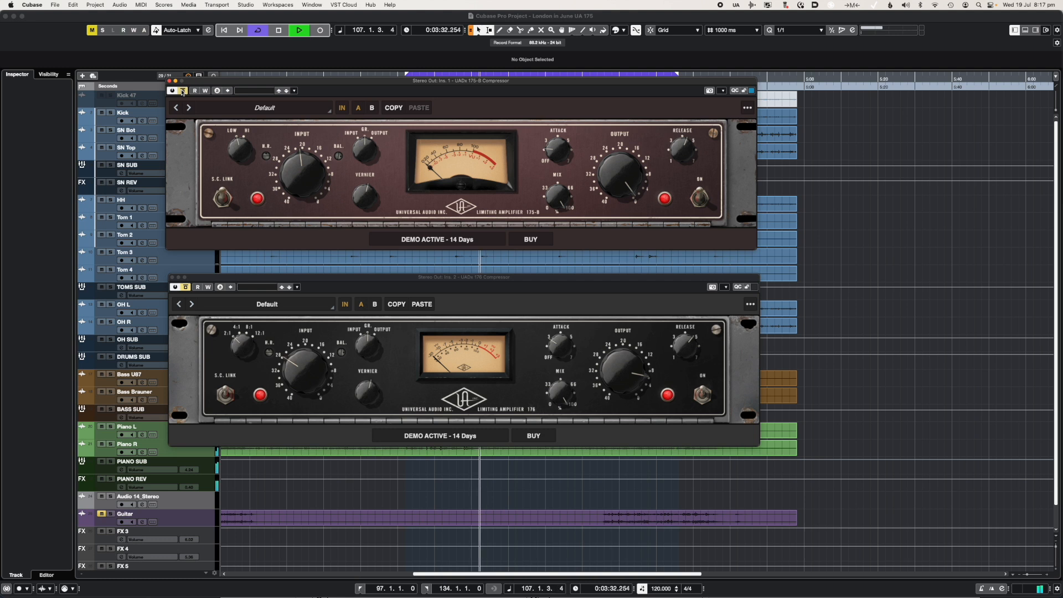
pyautogui.click(183, 91)
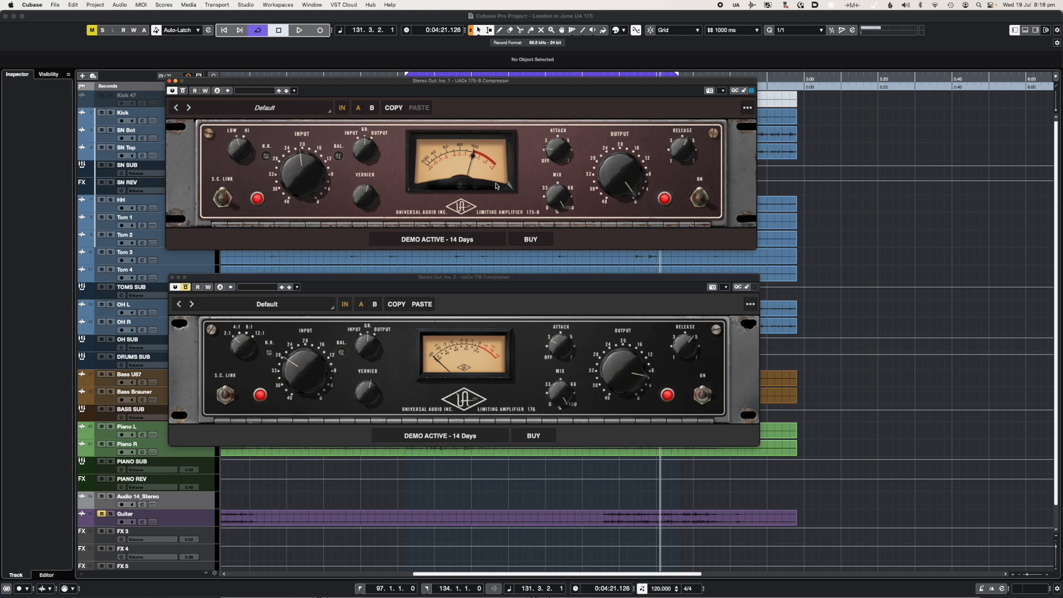
# - Bypass the Stereo Out's 175-B and play the full mix through its 176 compressor
pyautogui.click(184, 90)
pyautogui.moveTo(289, 281); pyautogui.dragTo(294, 165)
pyautogui.press('space')
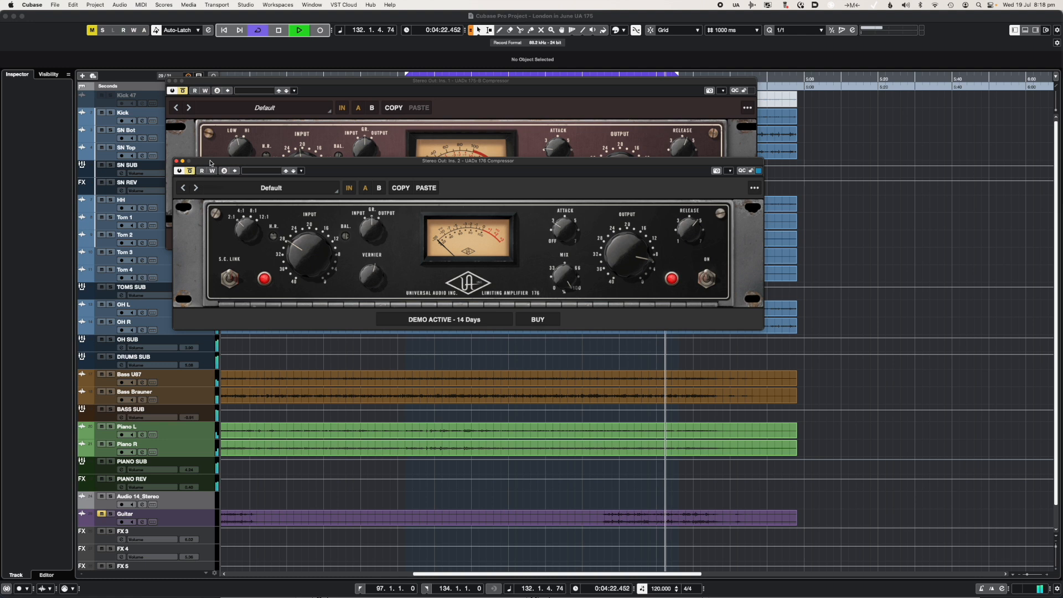
pyautogui.click(189, 171)
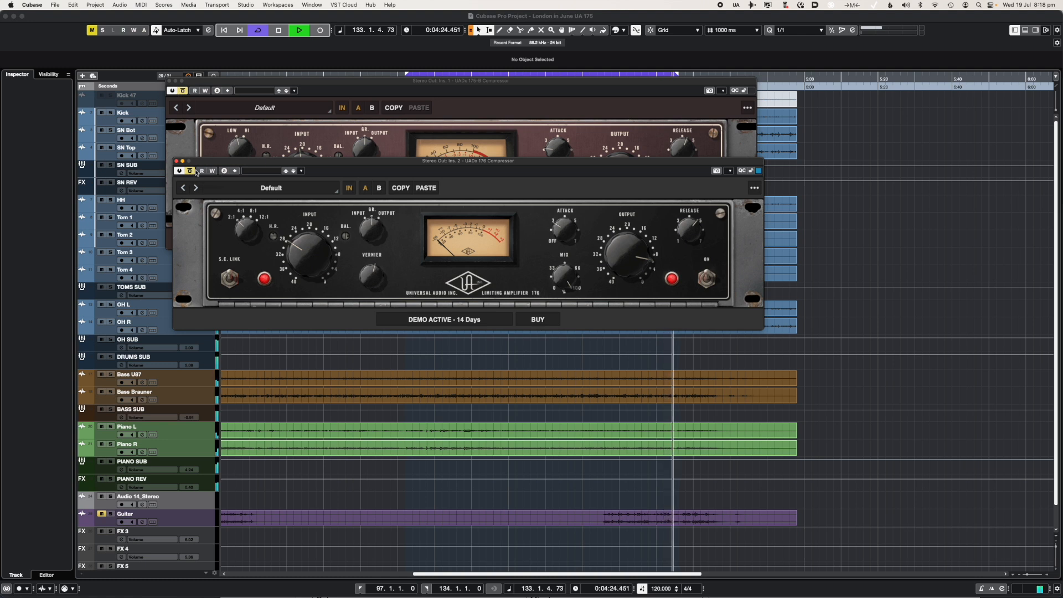
pyautogui.moveTo(223, 161); pyautogui.dragTo(207, 98)
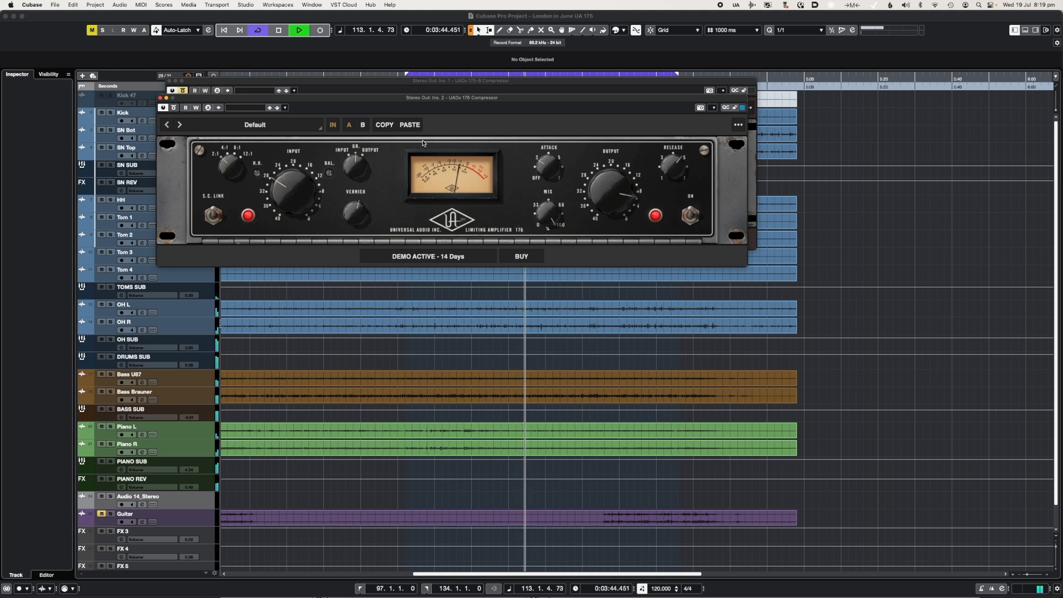
pyautogui.press('space')
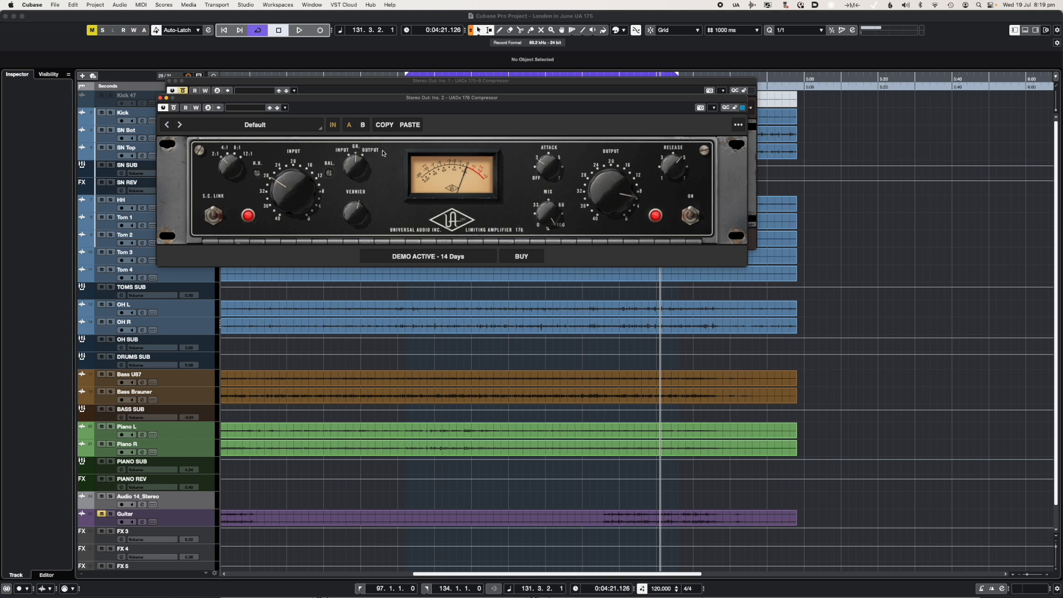
# - Compare settings A and B of the Stereo Out's 176, and play the mix on setting B
pyautogui.click(362, 130)
pyautogui.click(350, 126)
pyautogui.click(358, 130)
pyautogui.click(349, 127)
pyautogui.press('space')
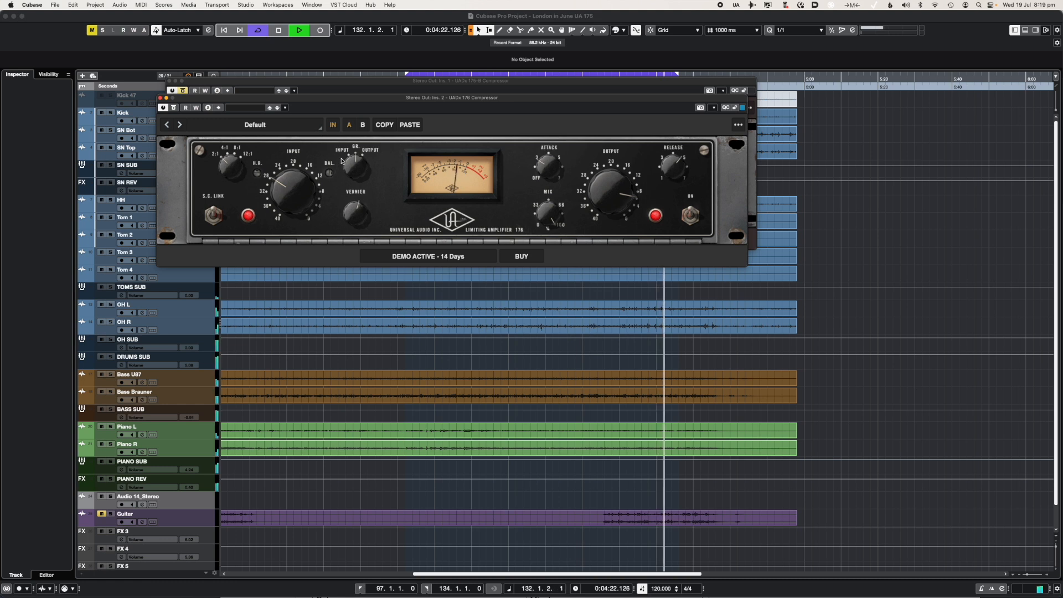
pyautogui.click(364, 129)
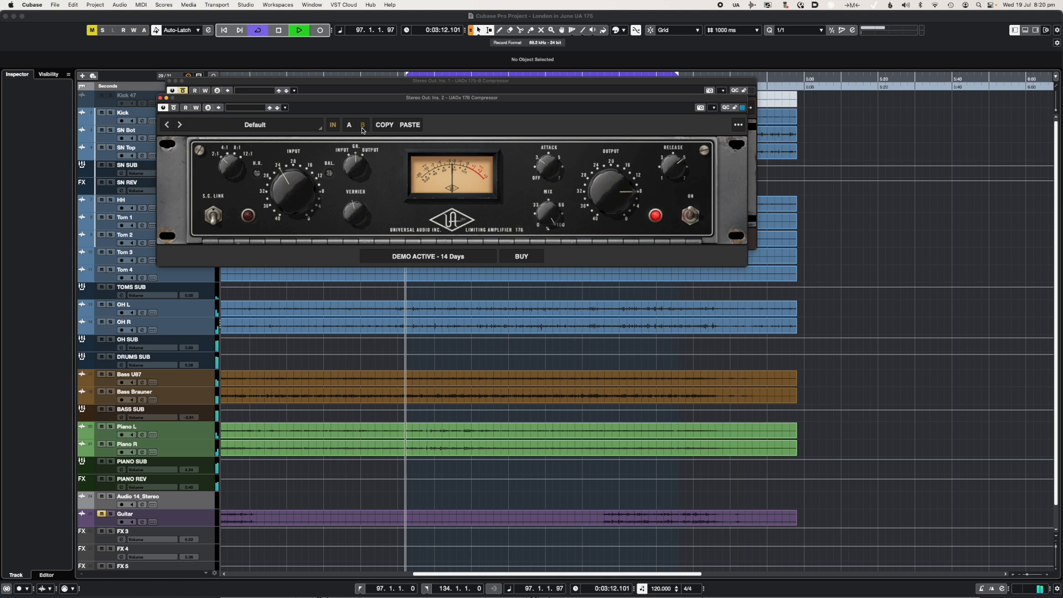
# - Adjust the output, input and headroom of the Stereo Out 176's setting B with the S.C. Link switched on
pyautogui.moveTo(600, 194); pyautogui.dragTo(594, 200)
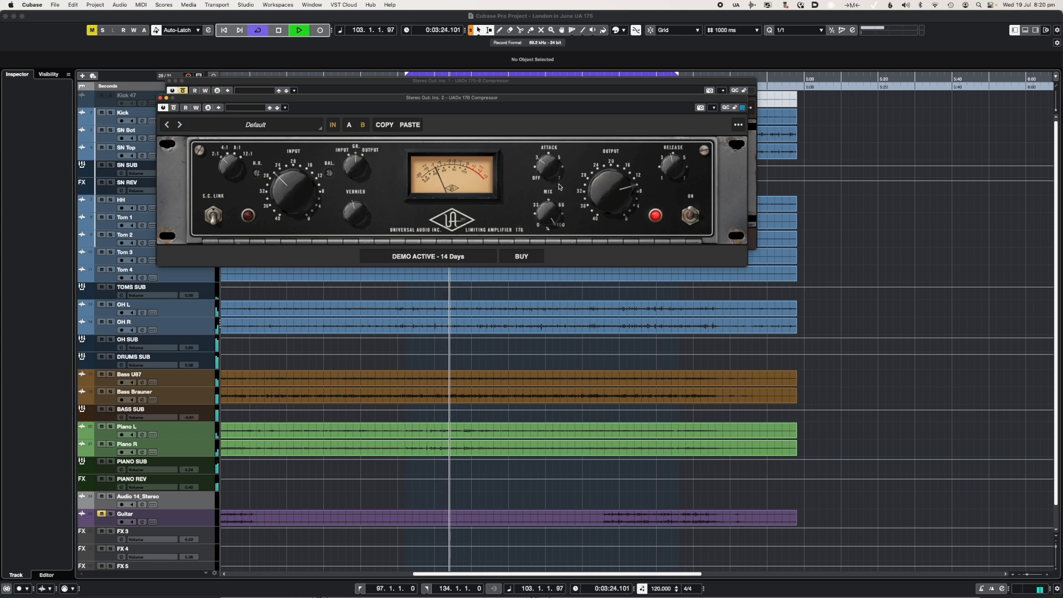
pyautogui.moveTo(604, 192); pyautogui.dragTo(605, 188)
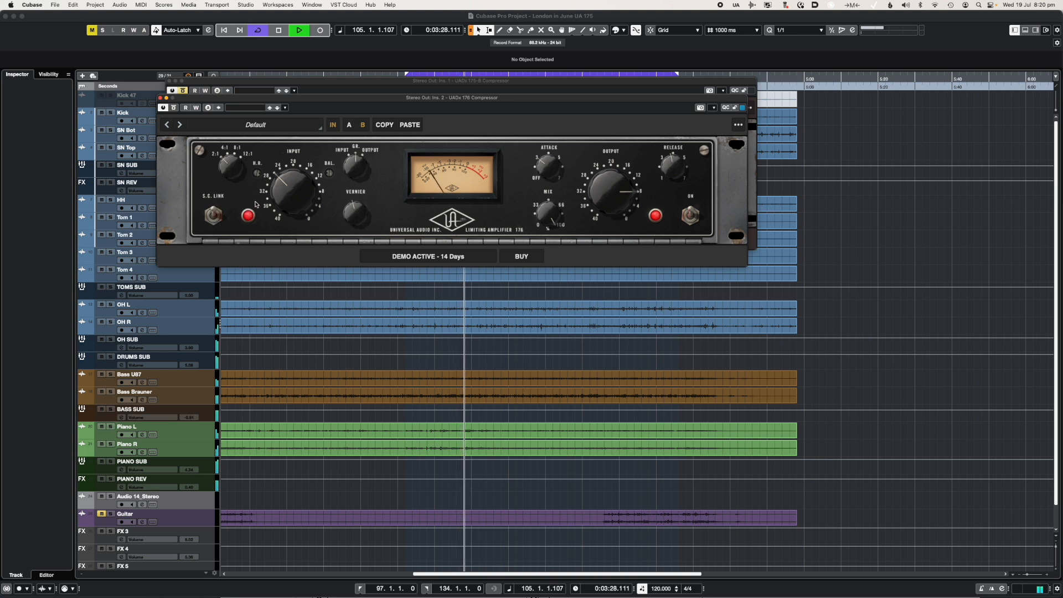
pyautogui.moveTo(286, 187); pyautogui.dragTo(286, 191)
pyautogui.click(257, 176)
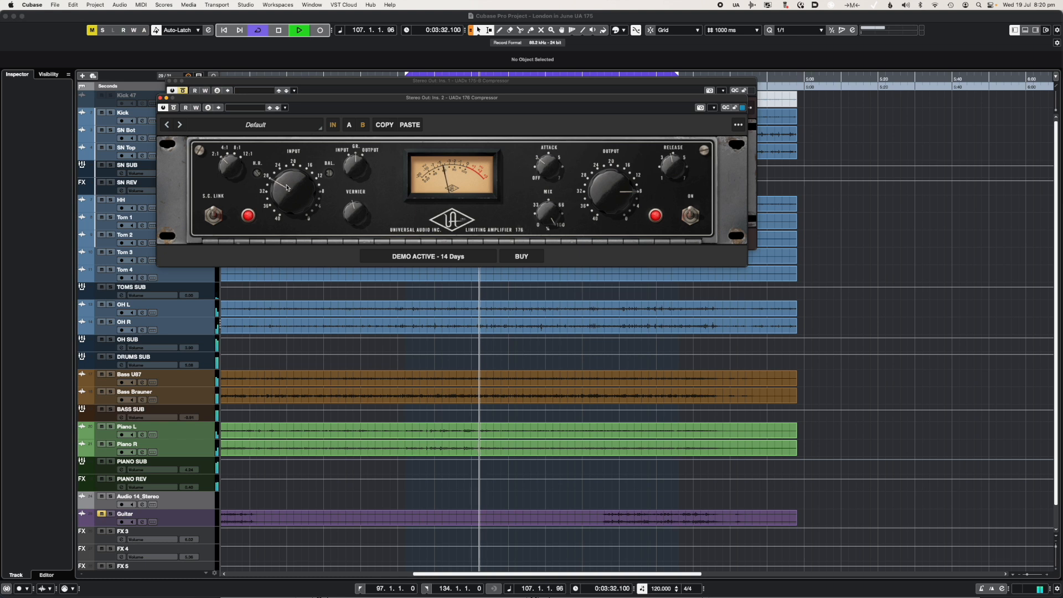
pyautogui.moveTo(303, 186); pyautogui.dragTo(303, 200)
pyautogui.moveTo(613, 195); pyautogui.dragTo(614, 181)
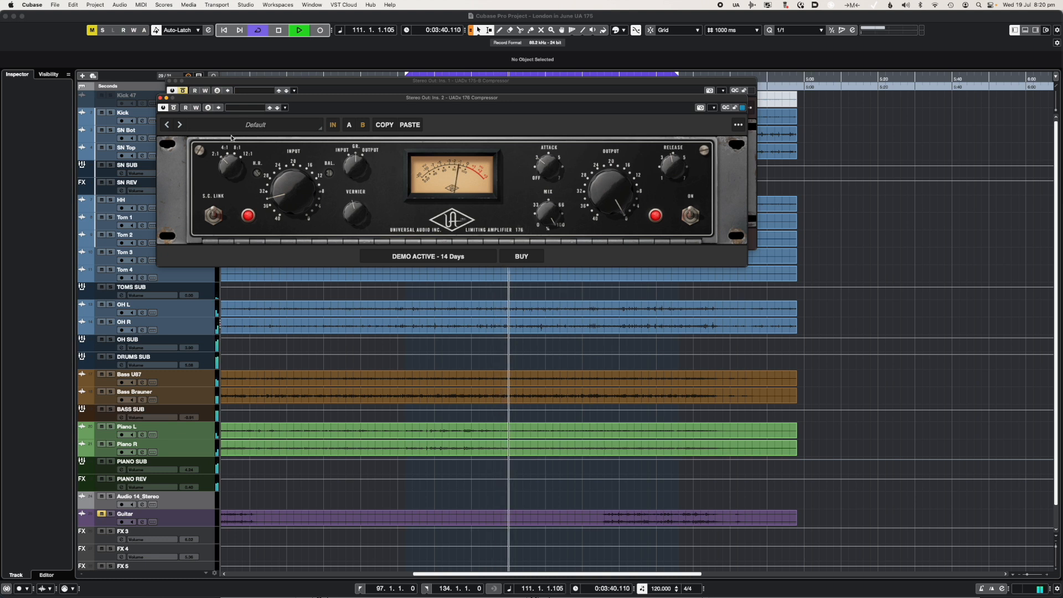
# - Compare the mix with the Stereo Out's 176 bypassed and engaged, and raise the 176's input level
pyautogui.click(174, 107)
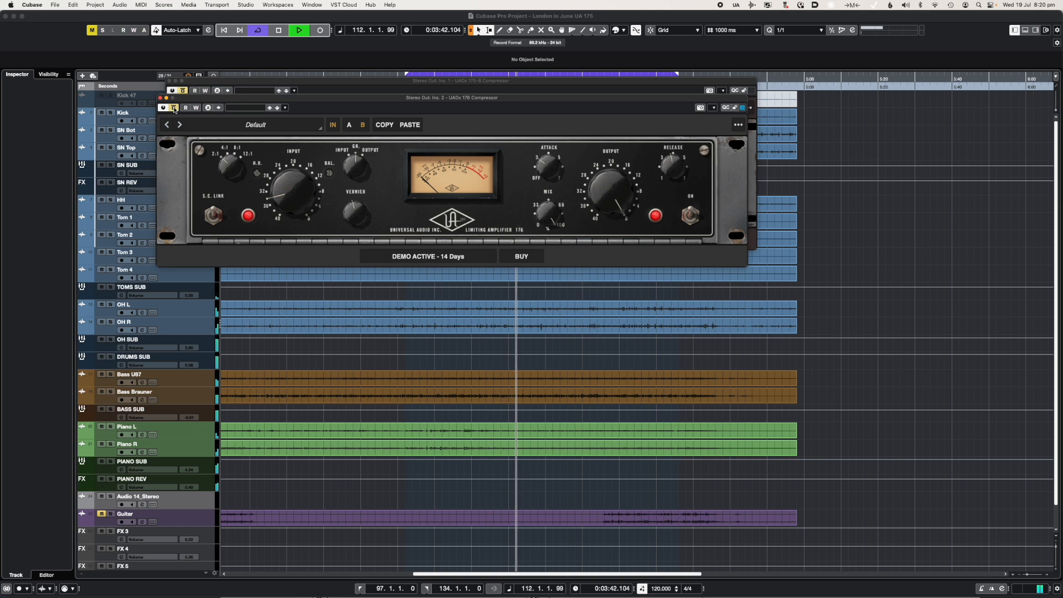
pyautogui.click(174, 108)
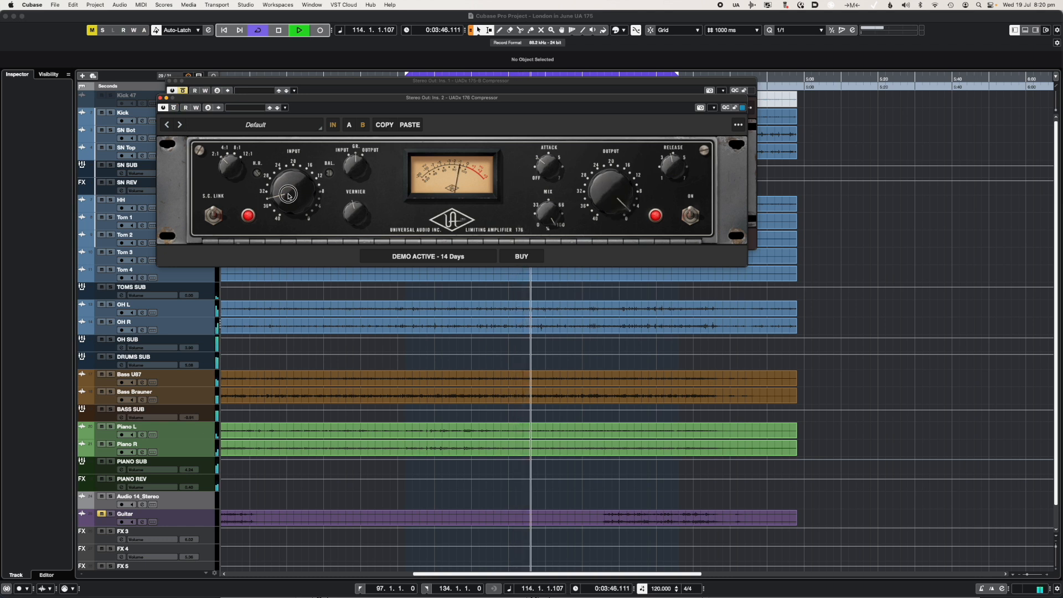
pyautogui.click(174, 109)
pyautogui.click(175, 109)
pyautogui.moveTo(279, 196); pyautogui.dragTo(282, 187)
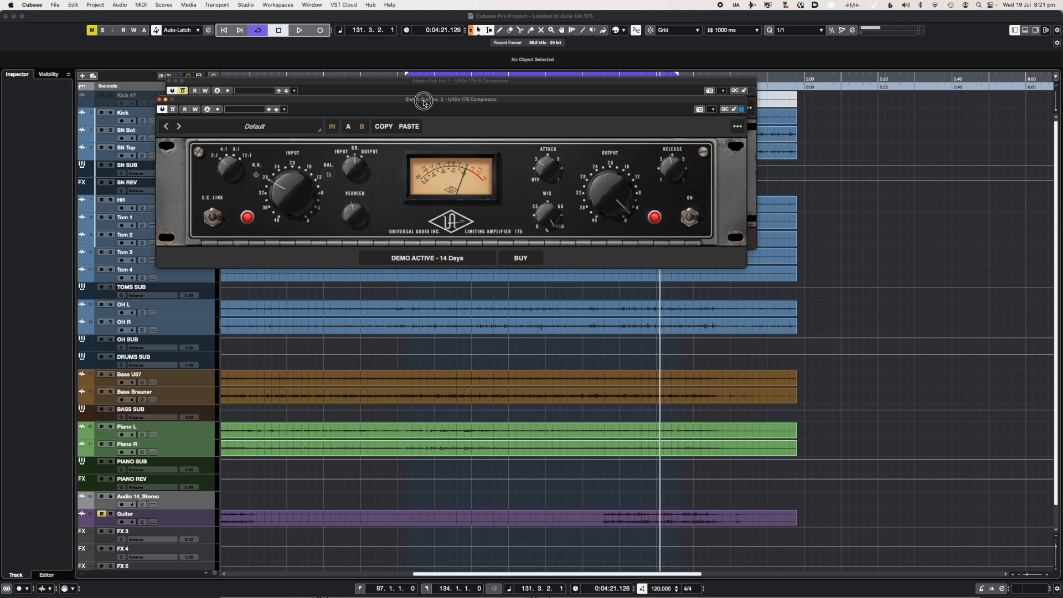
# - Adjust the Stereo Out 176's output and input knobs repeatedly to demonstrate its level matching with playback stopped
pyautogui.moveTo(425, 102); pyautogui.dragTo(427, 116)
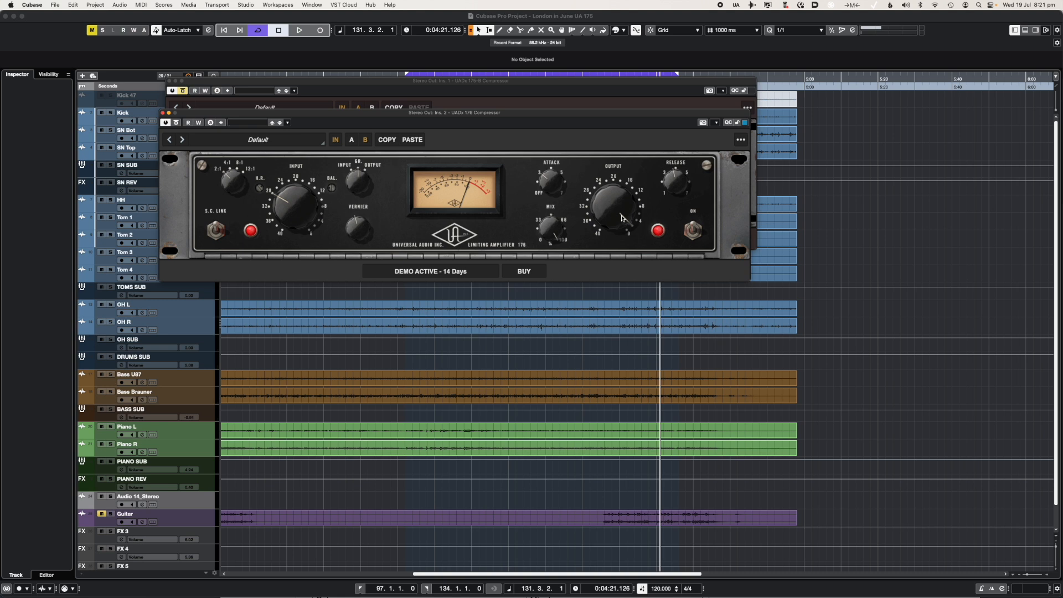
pyautogui.moveTo(614, 217); pyautogui.dragTo(615, 197)
pyautogui.moveTo(307, 204); pyautogui.dragTo(305, 205)
pyautogui.moveTo(607, 202); pyautogui.dragTo(607, 201)
pyautogui.moveTo(603, 196)
pyautogui.mouseDown()
pyautogui.moveTo(599, 224)
pyautogui.moveTo(602, 177)
pyautogui.moveTo(606, 200)
pyautogui.mouseUp()
pyautogui.click(610, 207)
pyautogui.click(604, 207)
pyautogui.moveTo(605, 206); pyautogui.dragTo(612, 188)
pyautogui.moveTo(617, 202); pyautogui.dragTo(614, 213)
# - Bring the engaged Stereo Out 175-B in front of the 176, and adjust its input and mix controls while the full mix plays
pyautogui.moveTo(500, 120); pyautogui.dragTo(559, 156)
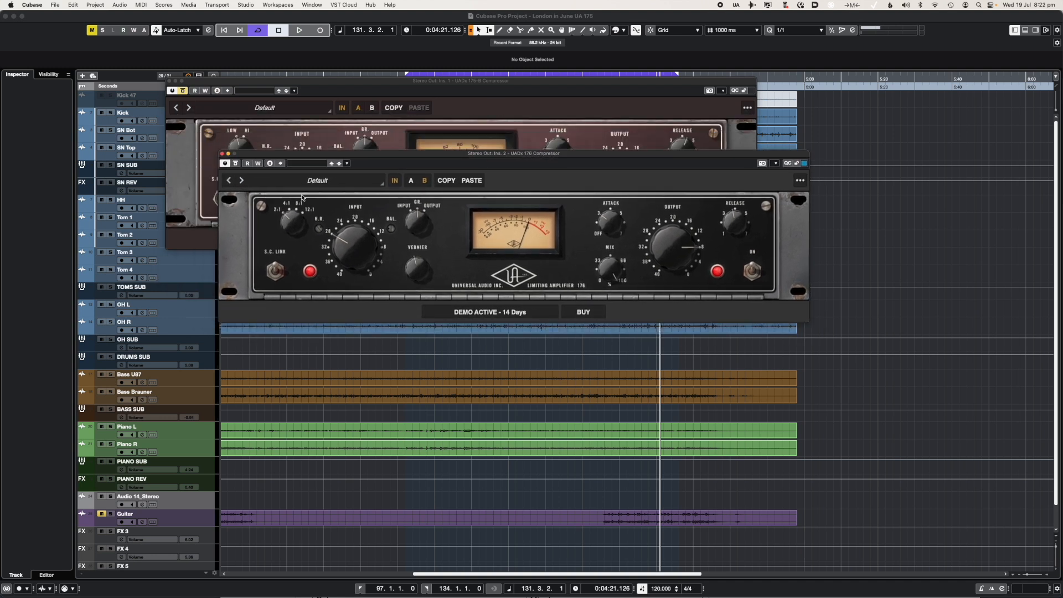
pyautogui.click(329, 90)
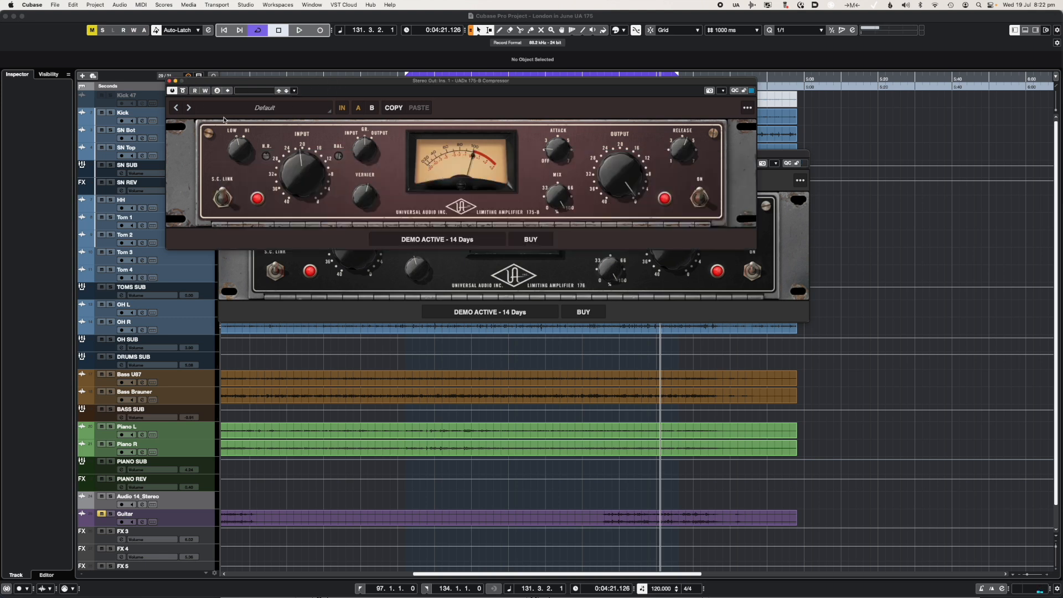
pyautogui.press('space')
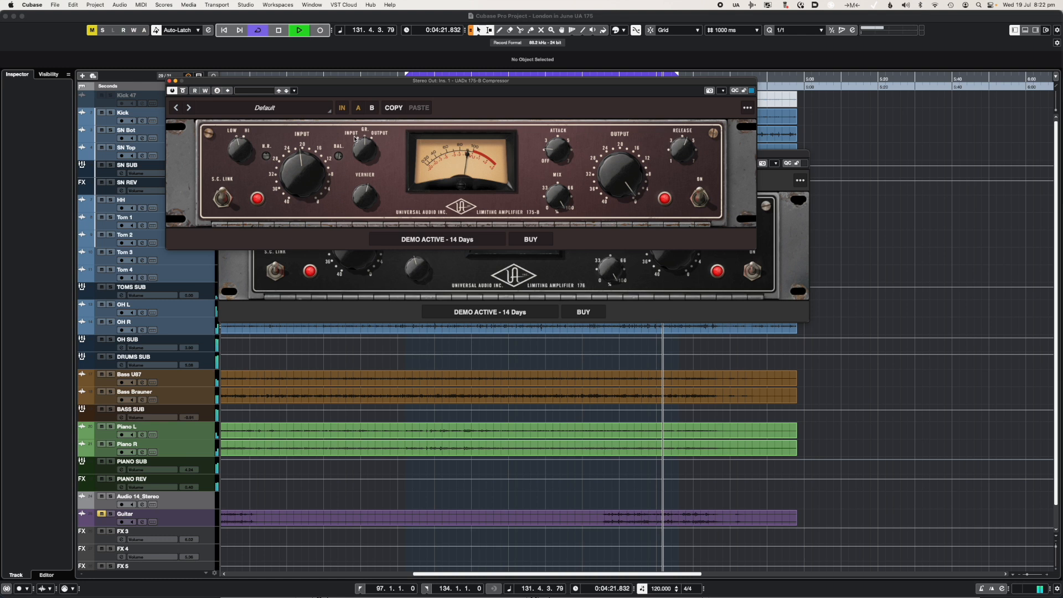
pyautogui.moveTo(299, 179); pyautogui.dragTo(301, 171)
pyautogui.click(301, 170)
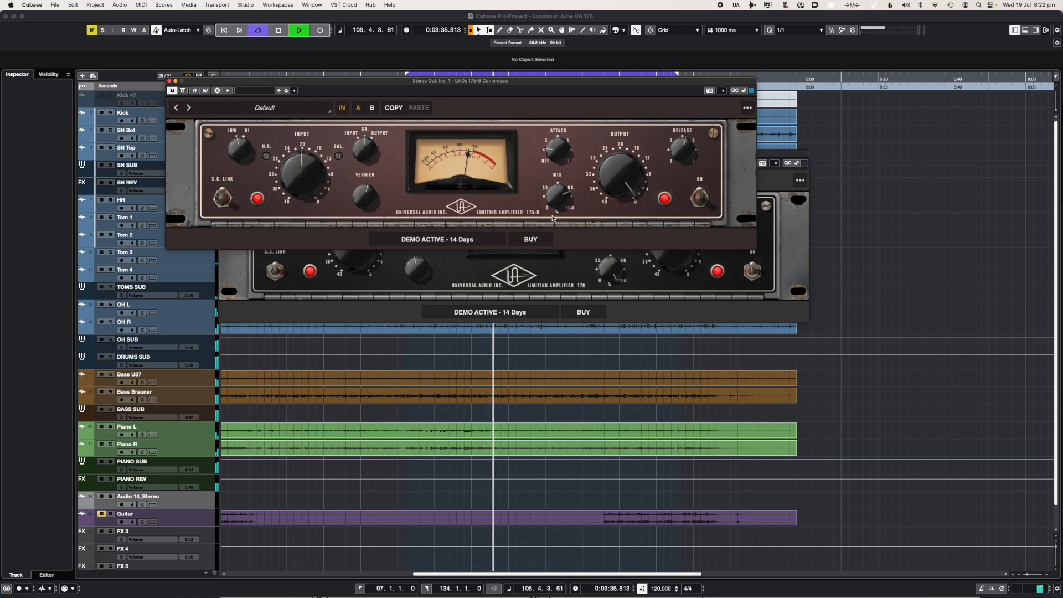
pyautogui.moveTo(552, 203); pyautogui.dragTo(552, 176)
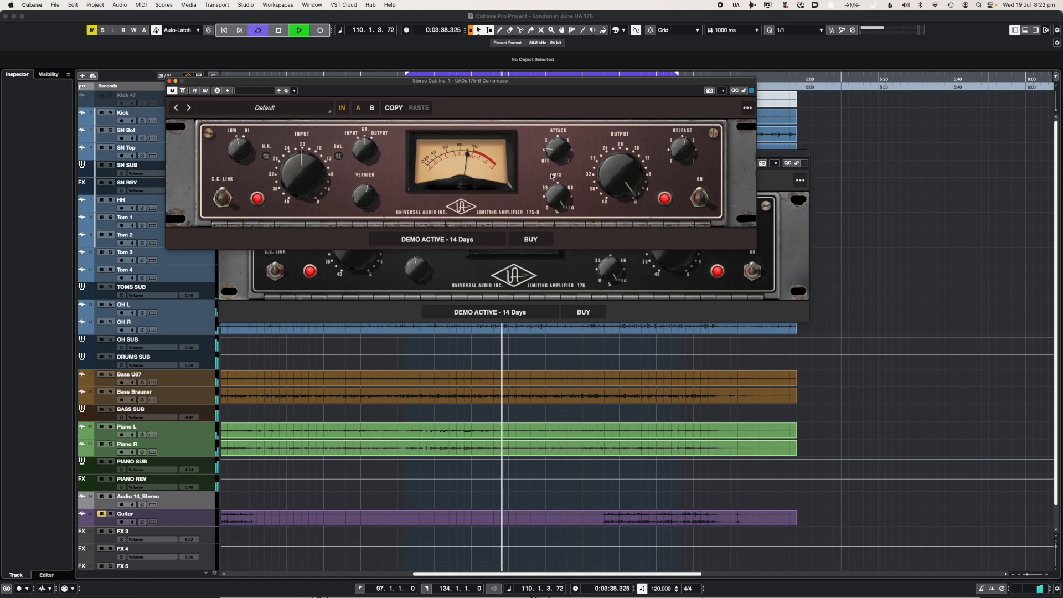
# - Compare the full mix with the Stereo Out's 175-B bypassed and engaged during playback, leaving the compressor engaged
pyautogui.click(183, 90)
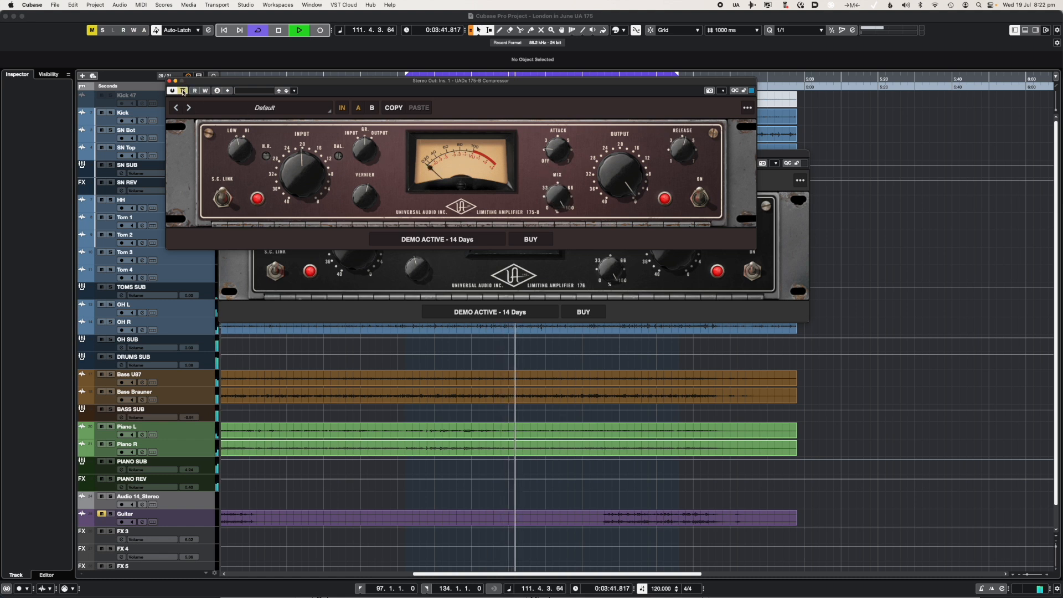
pyautogui.click(183, 91)
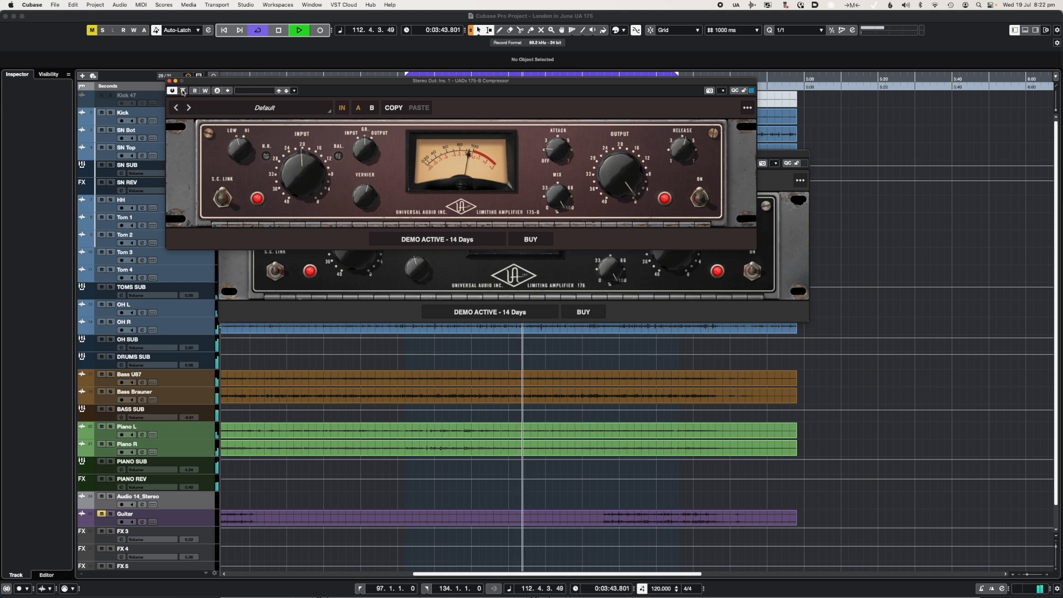
pyautogui.click(183, 91)
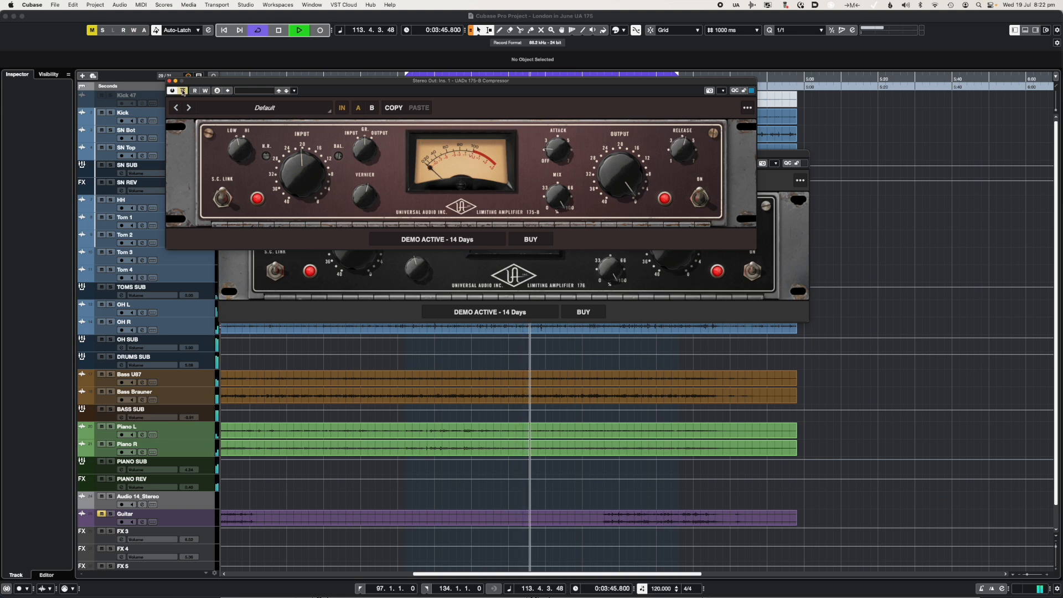
pyautogui.click(183, 91)
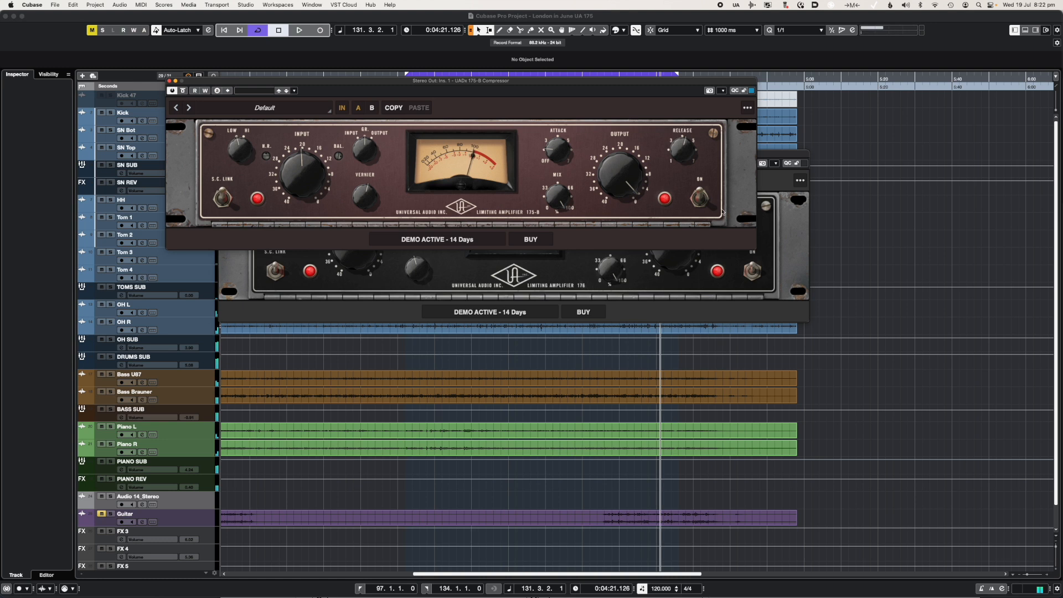
# - Arrange the Stereo Out's 175-B window directly above the 176 window so both compressor faceplates are fully exposed
pyautogui.moveTo(518, 81); pyautogui.dragTo(557, 91)
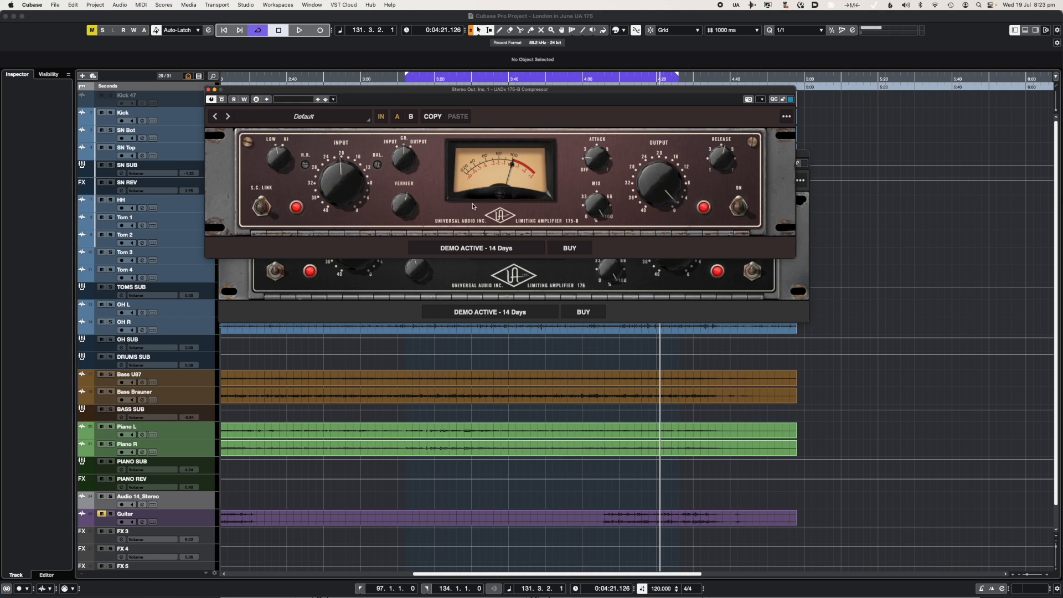
pyautogui.moveTo(400, 91); pyautogui.dragTo(392, 25)
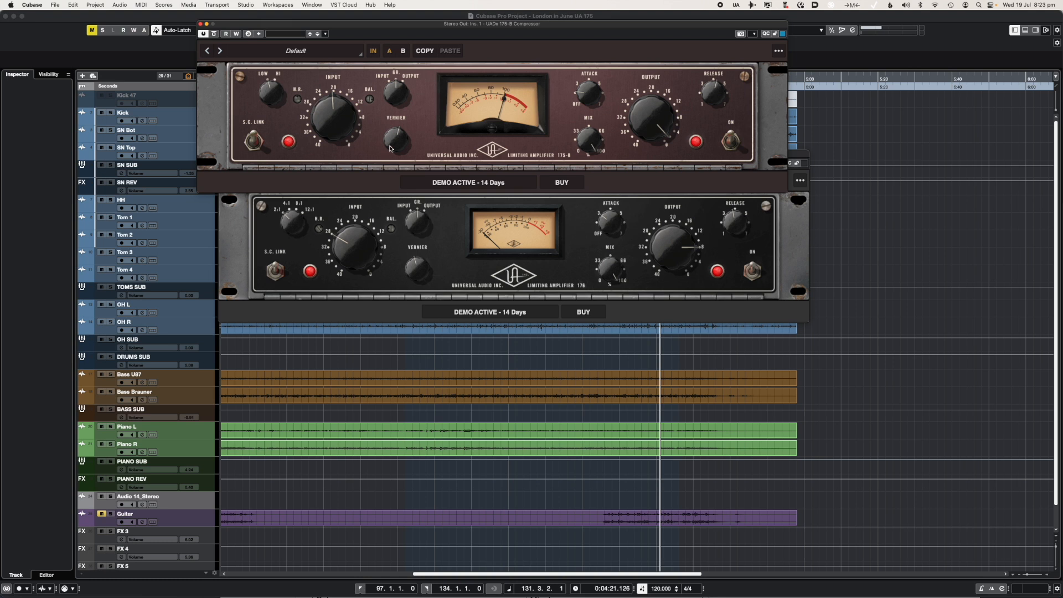
pyautogui.moveTo(459, 26); pyautogui.dragTo(478, 16)
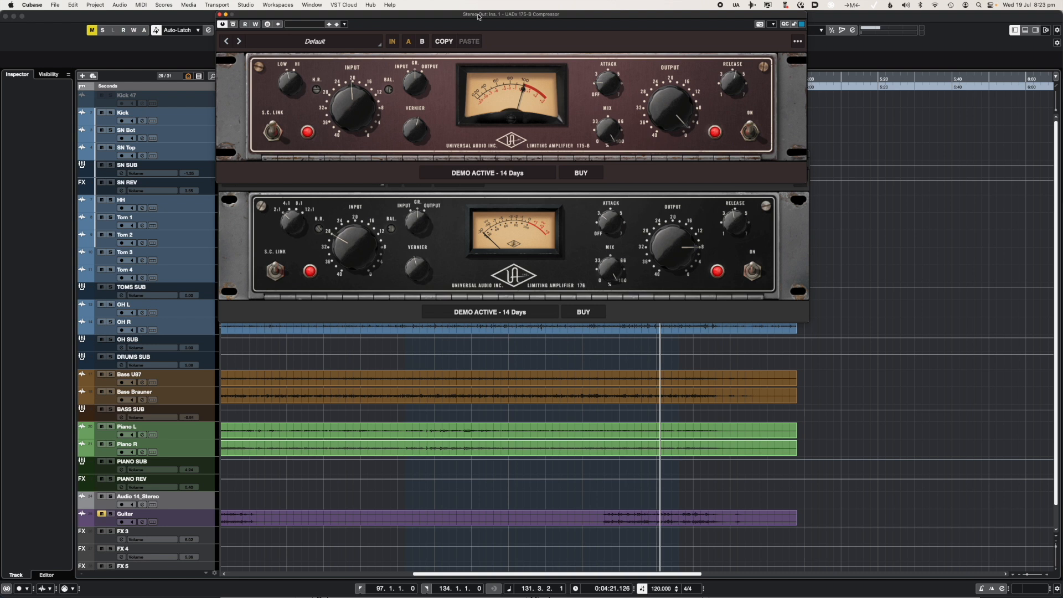